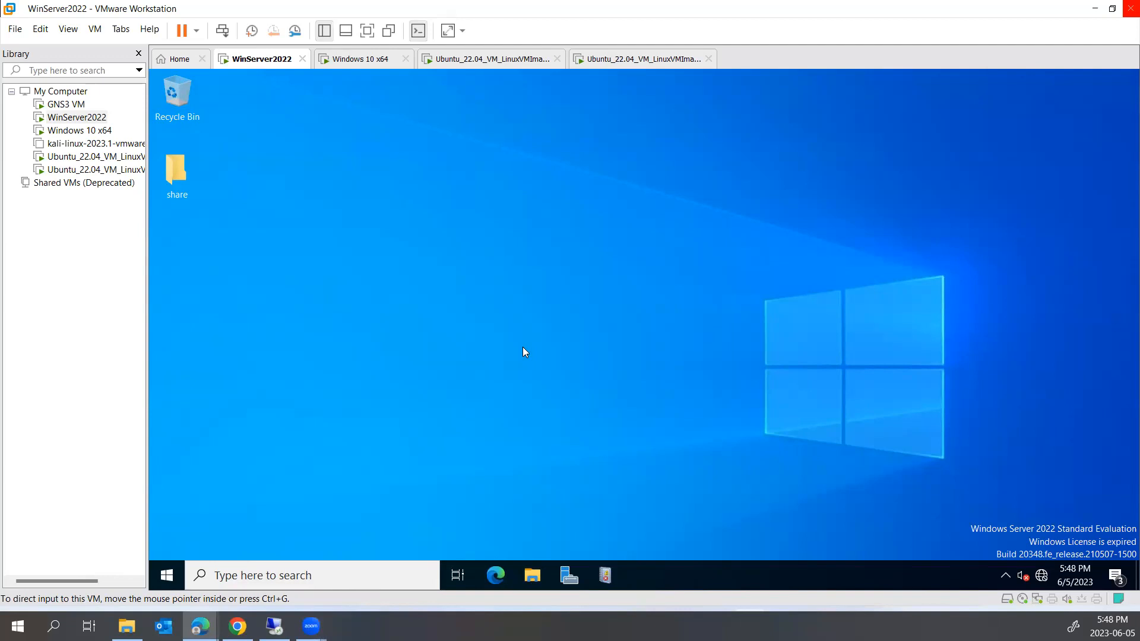
# Open Server Manager in the WinServer2022 VM and close the Windows Admin Center popup
pyautogui.click(569, 575)
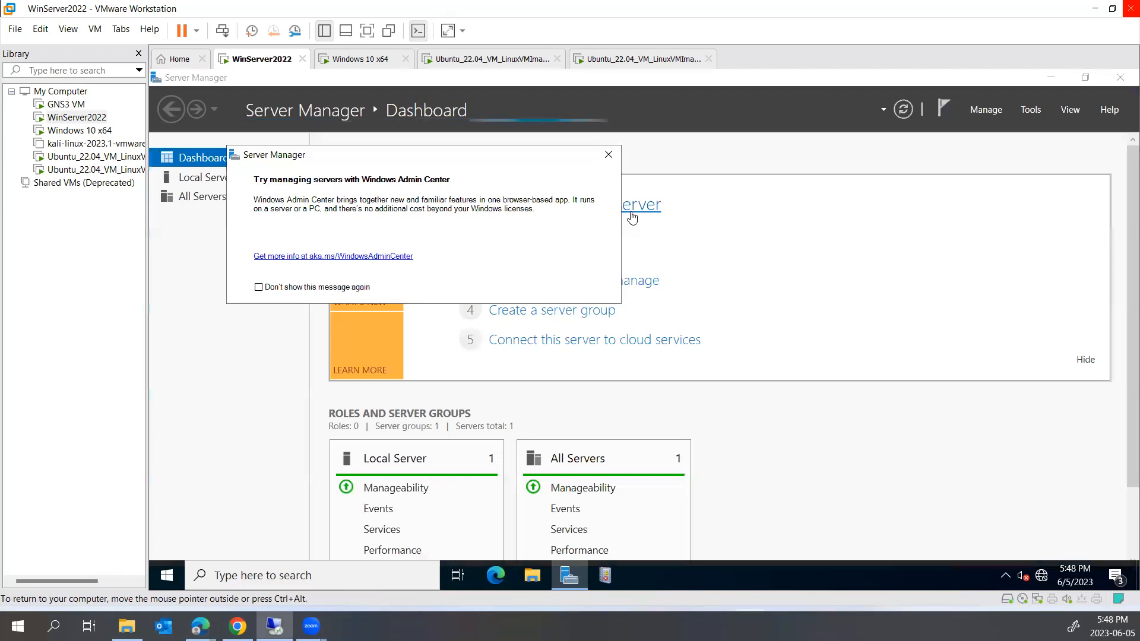
pyautogui.click(608, 154)
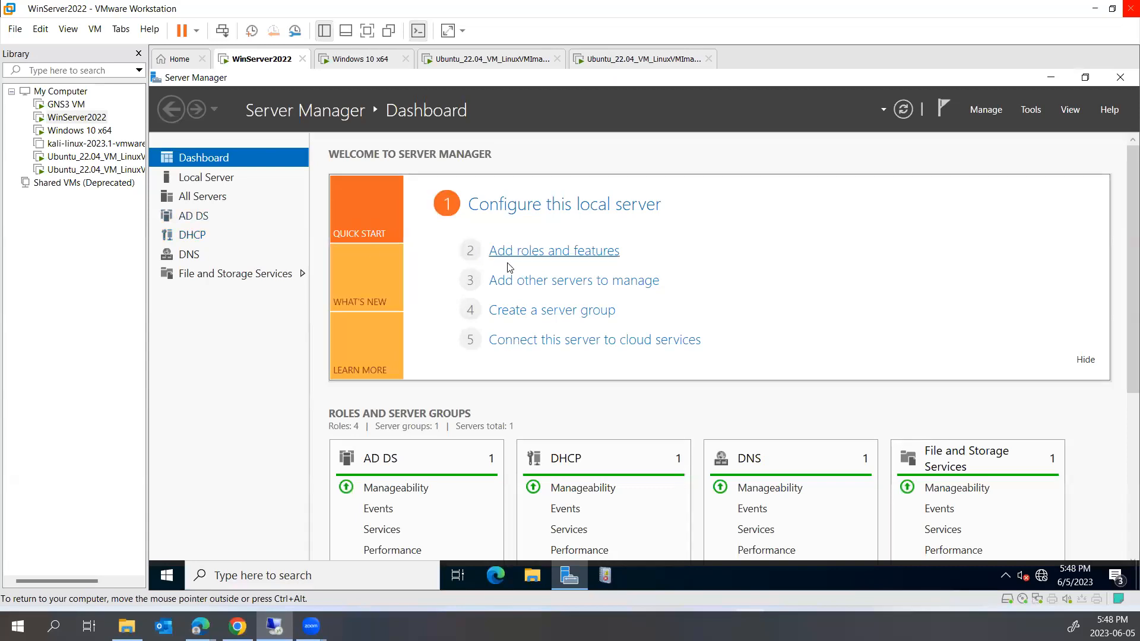
pyautogui.click(549, 257)
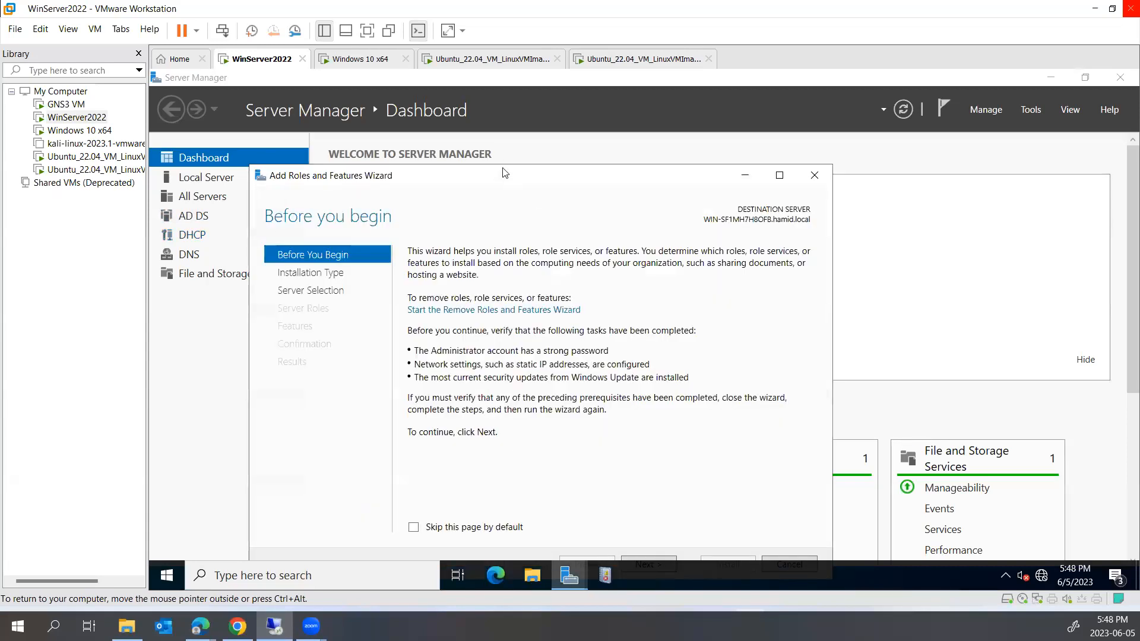
pyautogui.moveTo(503, 174); pyautogui.dragTo(513, 92)
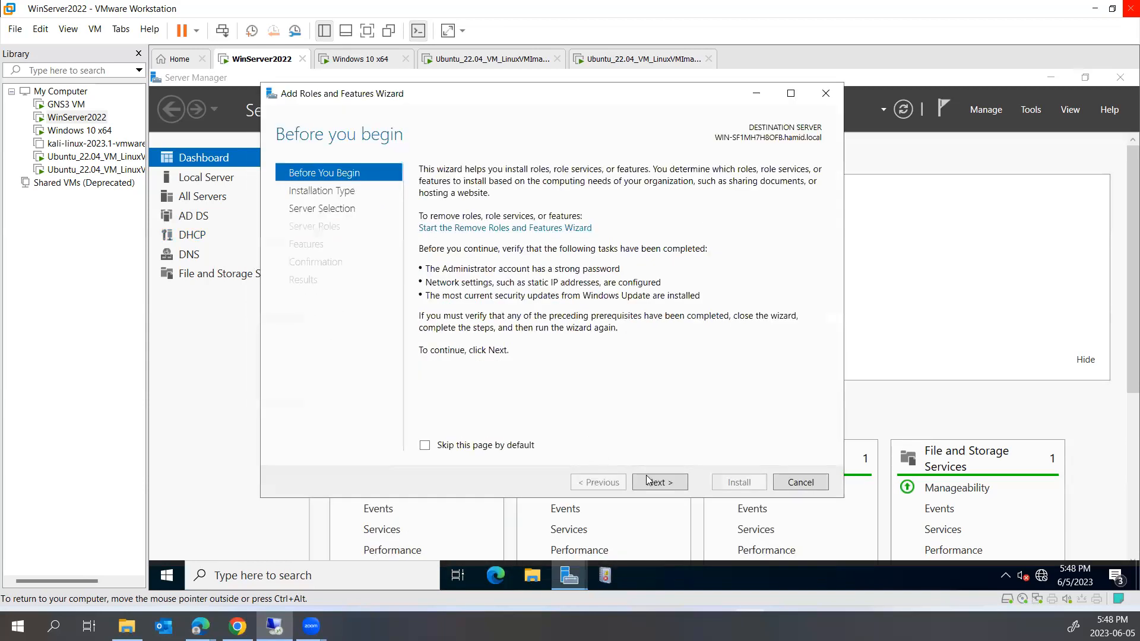
pyautogui.click(656, 482)
pyautogui.click(657, 482)
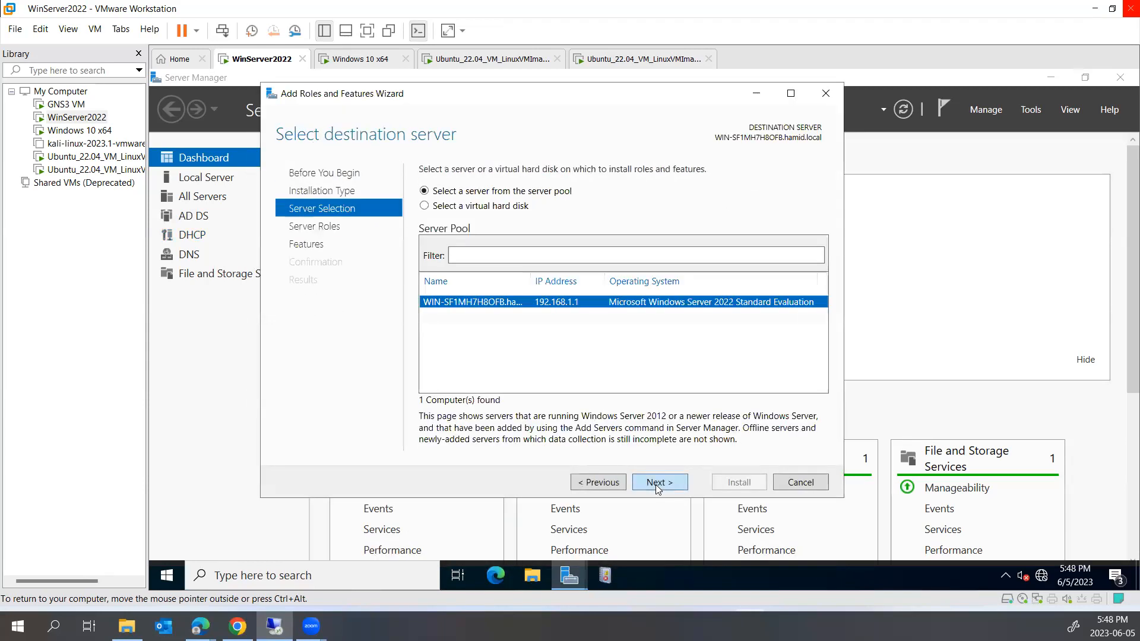
pyautogui.click(657, 482)
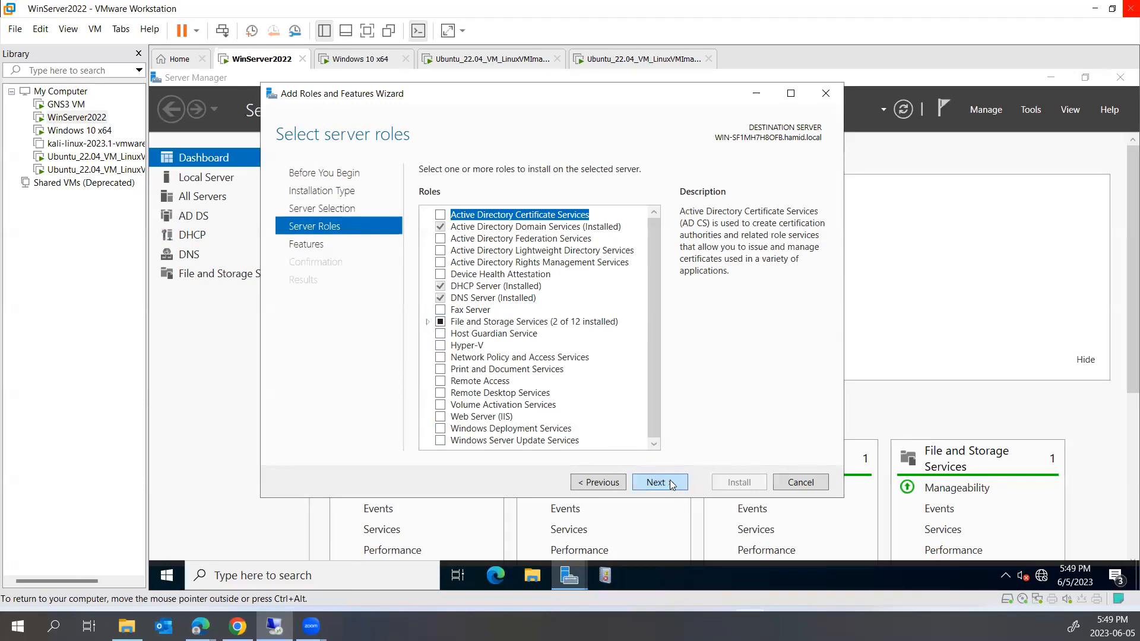
pyautogui.click(778, 484)
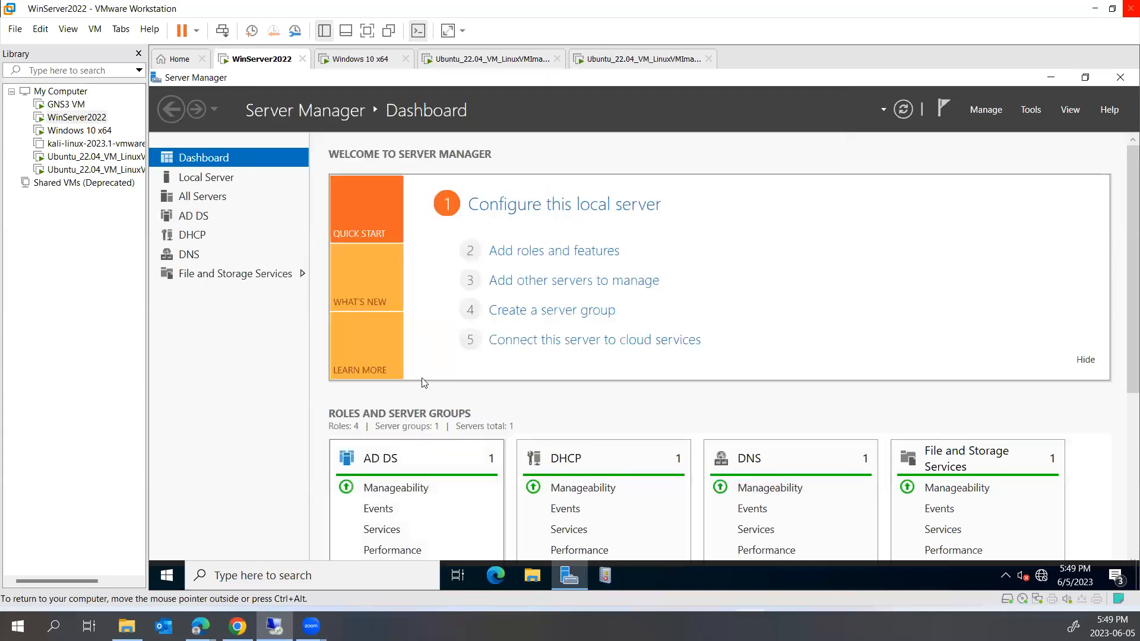
# Launch DNS Manager from the Server Manager DNS page, expand the server, and enlarge the window
pyautogui.click(190, 257)
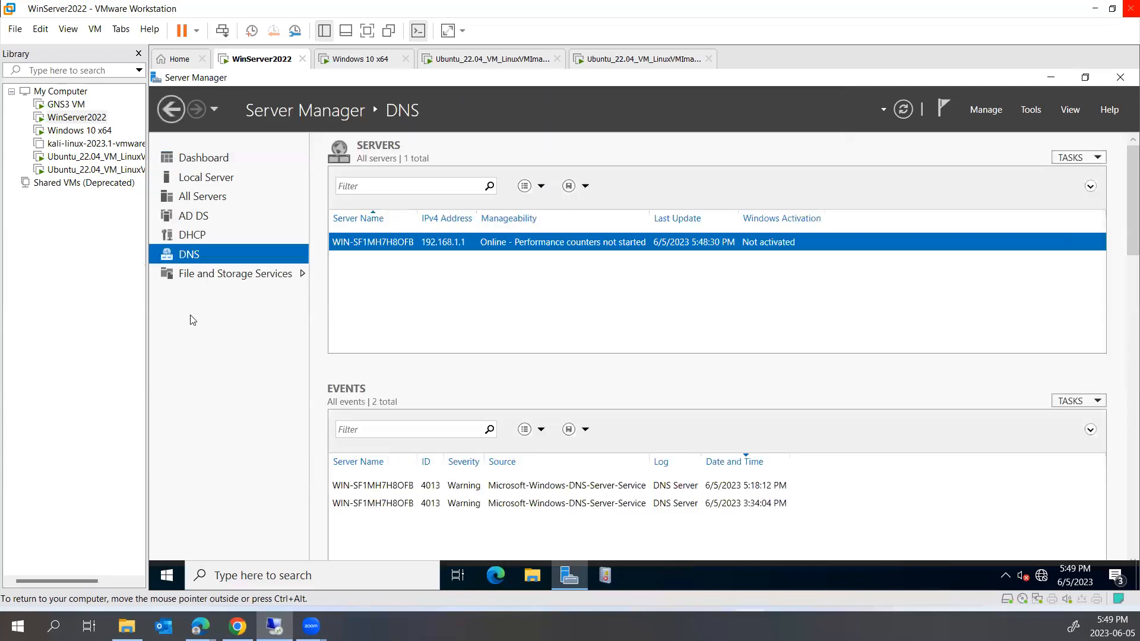
pyautogui.rightClick(424, 250)
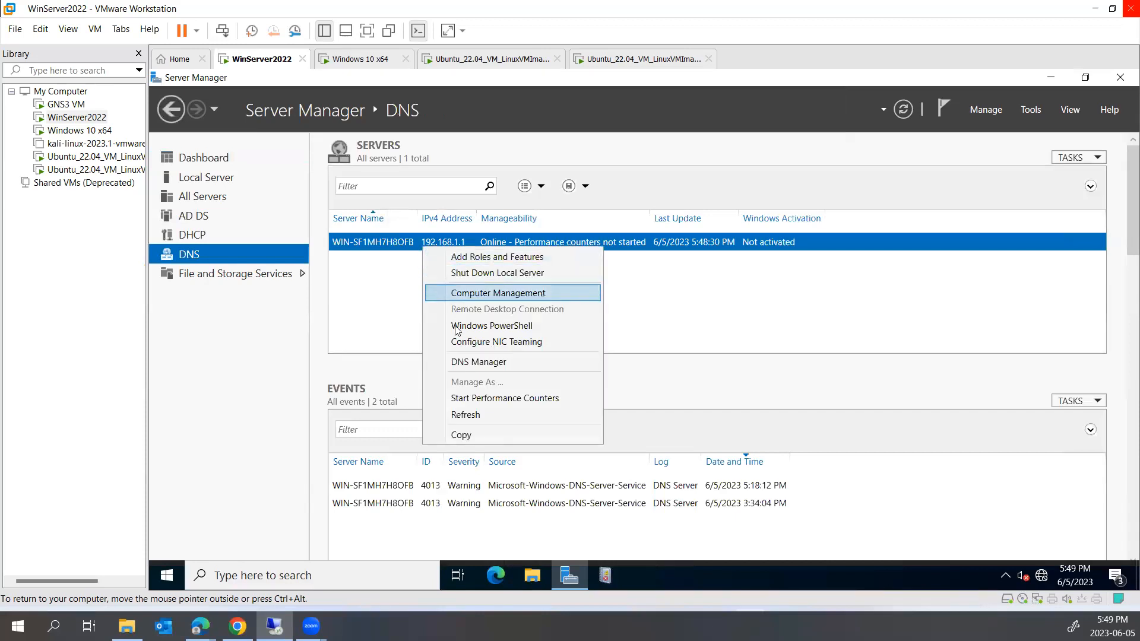
pyautogui.click(473, 363)
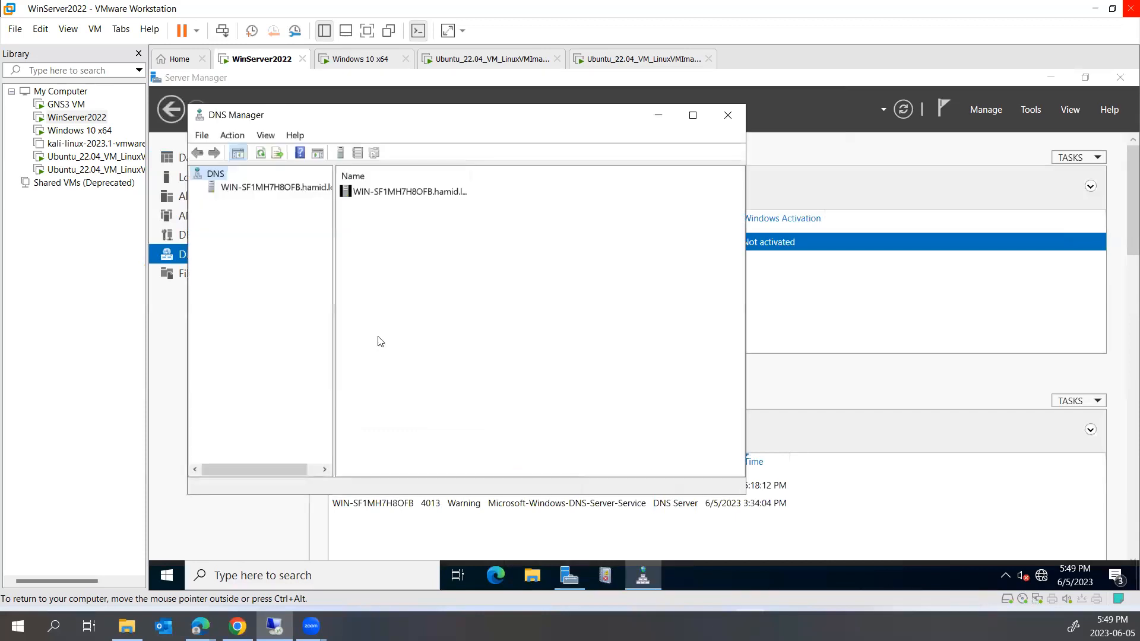
pyautogui.doubleClick(211, 193)
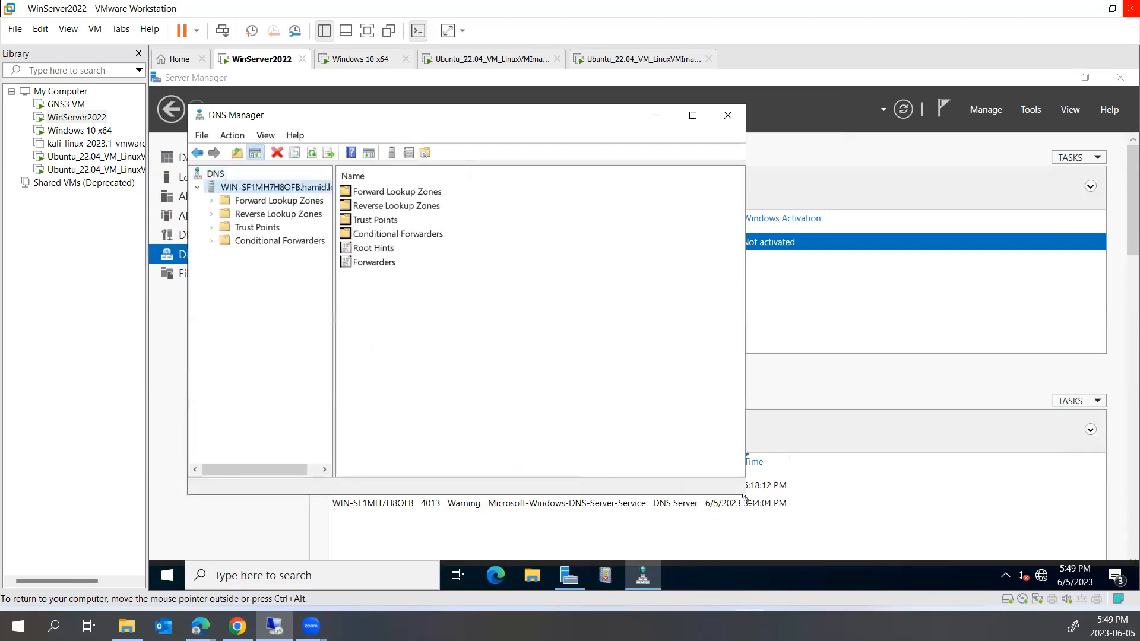
pyautogui.moveTo(744, 494); pyautogui.dragTo(944, 553)
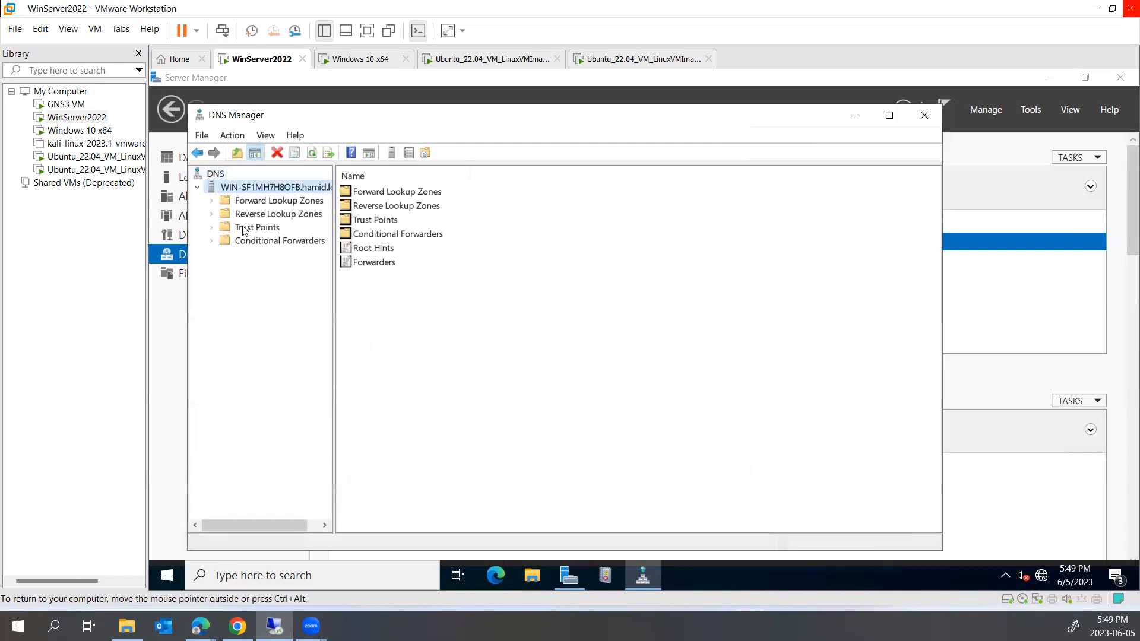
# Open hamid.local under Forward Lookup Zones and inspect the win-sf1mh7h8ofb and DESKTOP-8MH8MEH host records
pyautogui.click(215, 202)
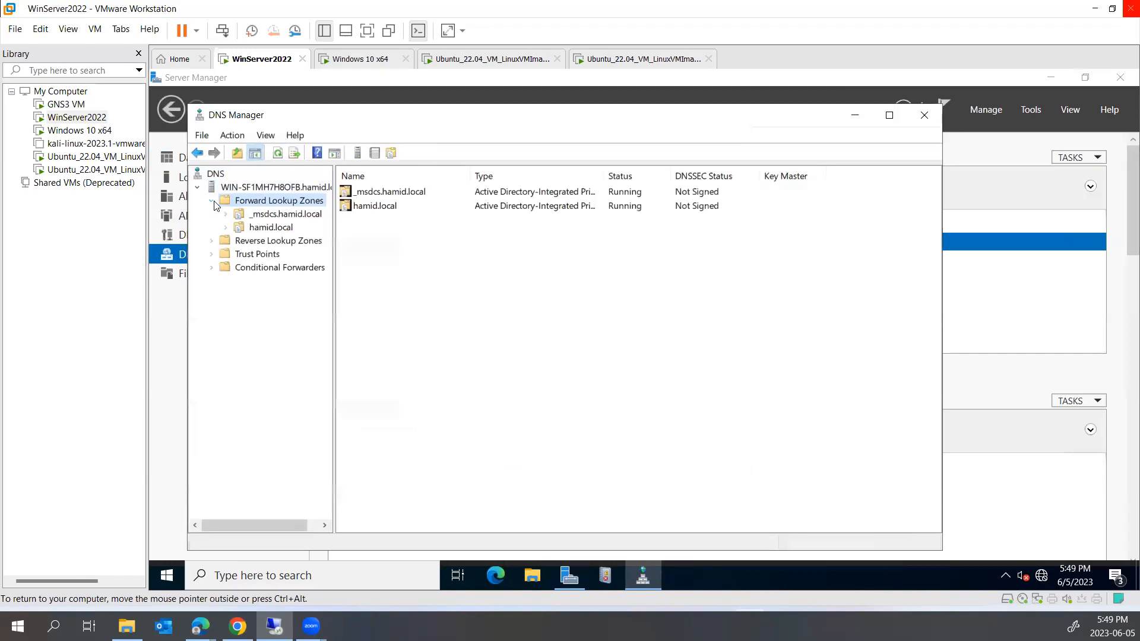
pyautogui.click(234, 229)
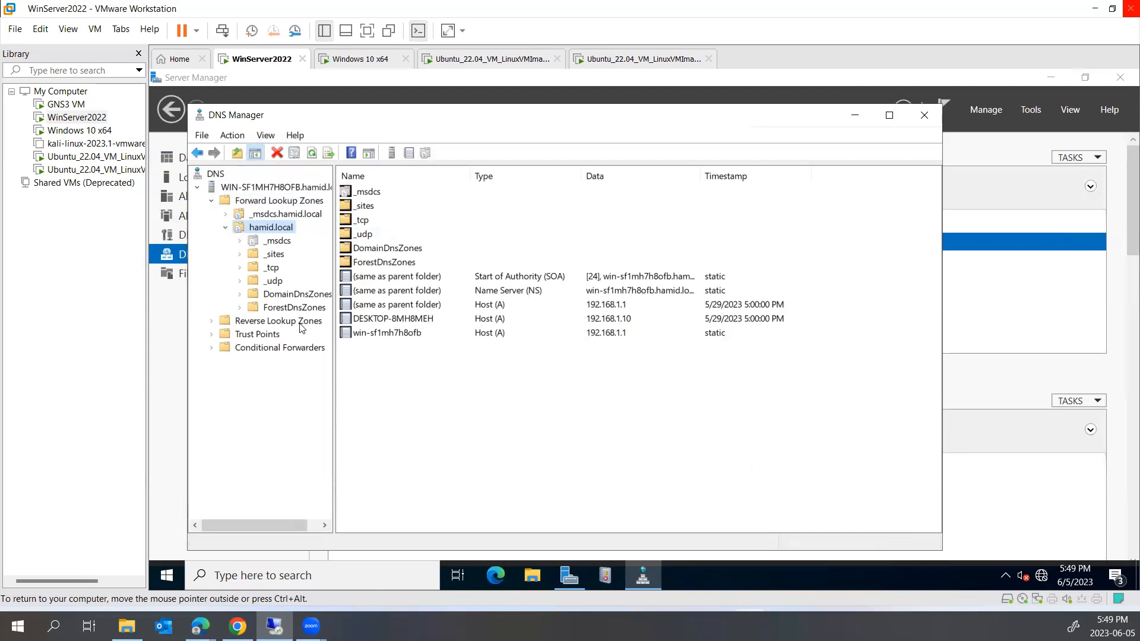
pyautogui.click(549, 334)
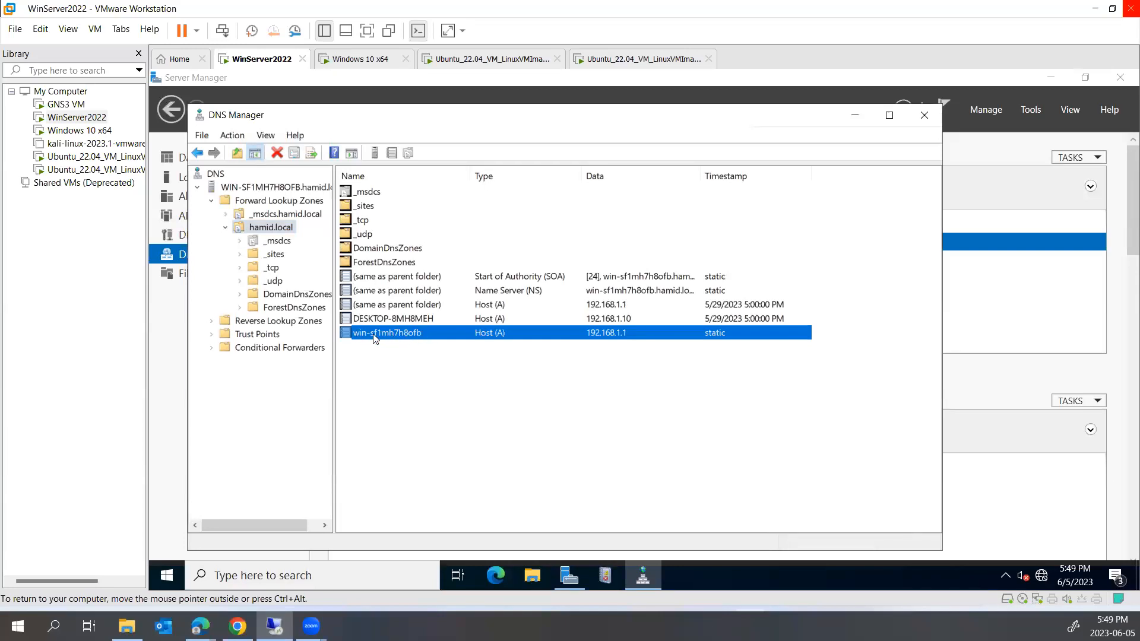
pyautogui.click(401, 320)
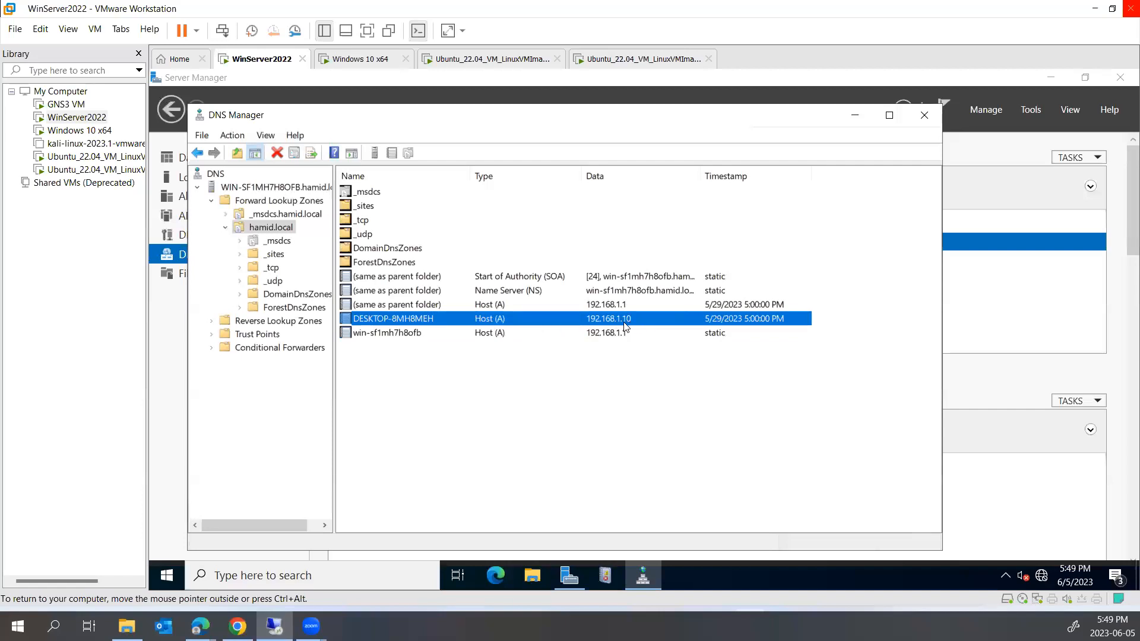
pyautogui.click(441, 333)
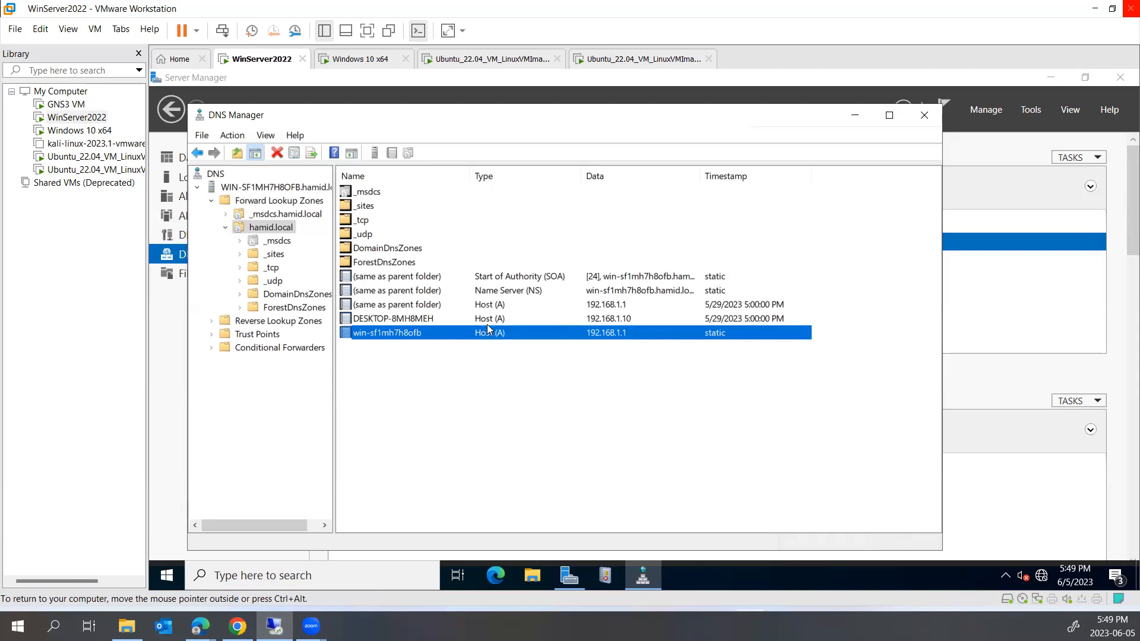
pyautogui.click(413, 361)
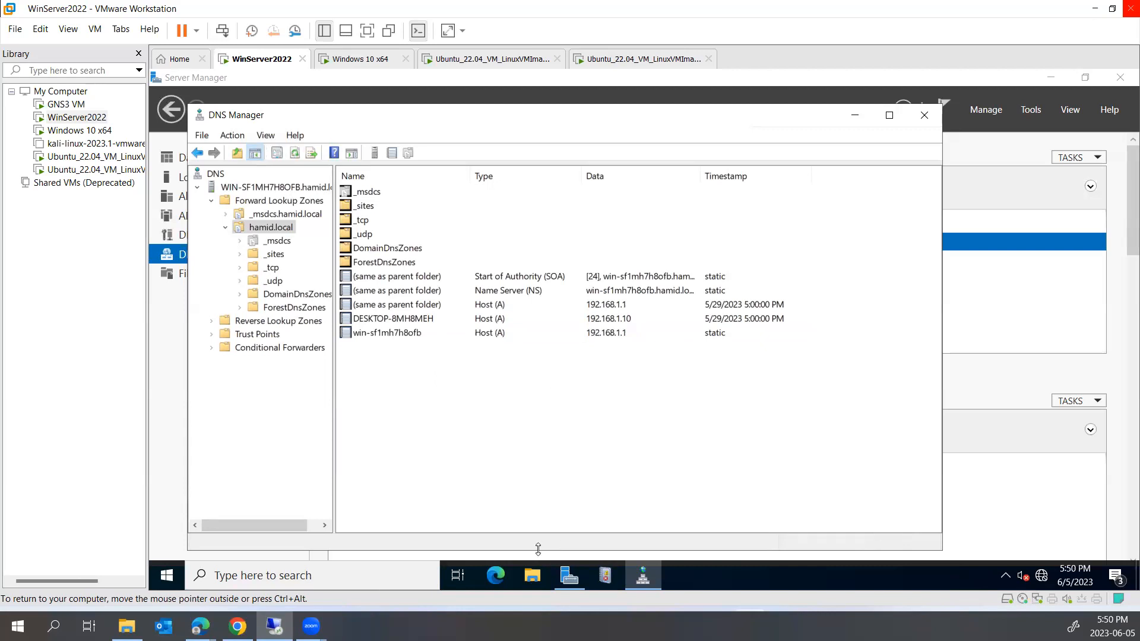
# Launch cmd via Run, start interactive nslookup, and move the window to the lower right
pyautogui.rightClick(178, 586)
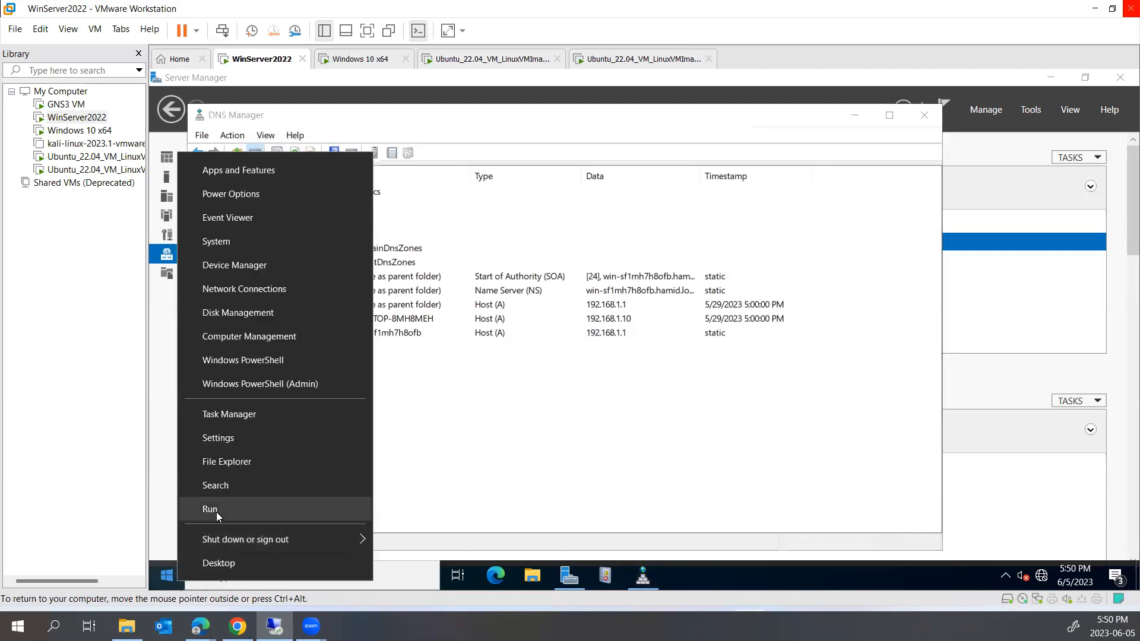
pyautogui.click(216, 510)
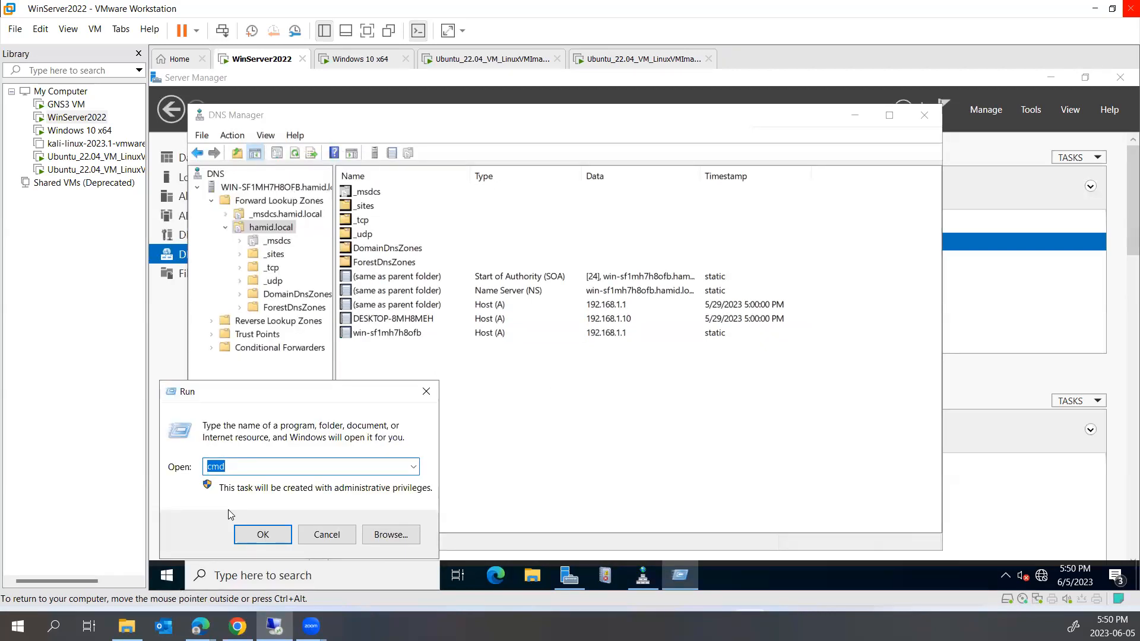
pyautogui.write('cmd')
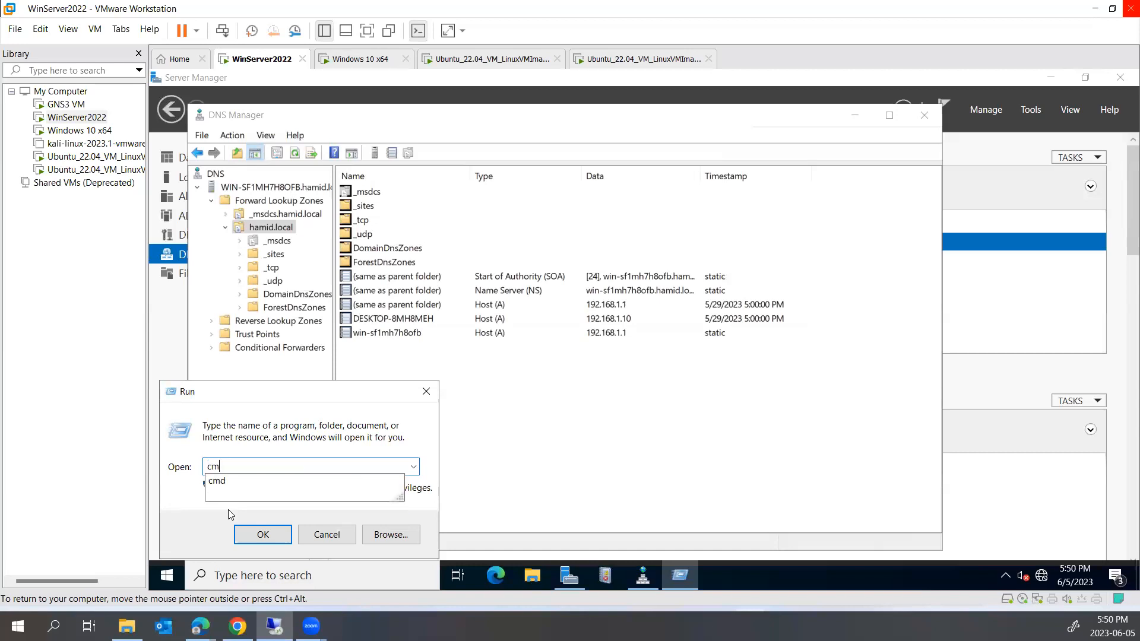
pyautogui.press('Return')
pyautogui.write('nslookup')
pyautogui.press('Return')
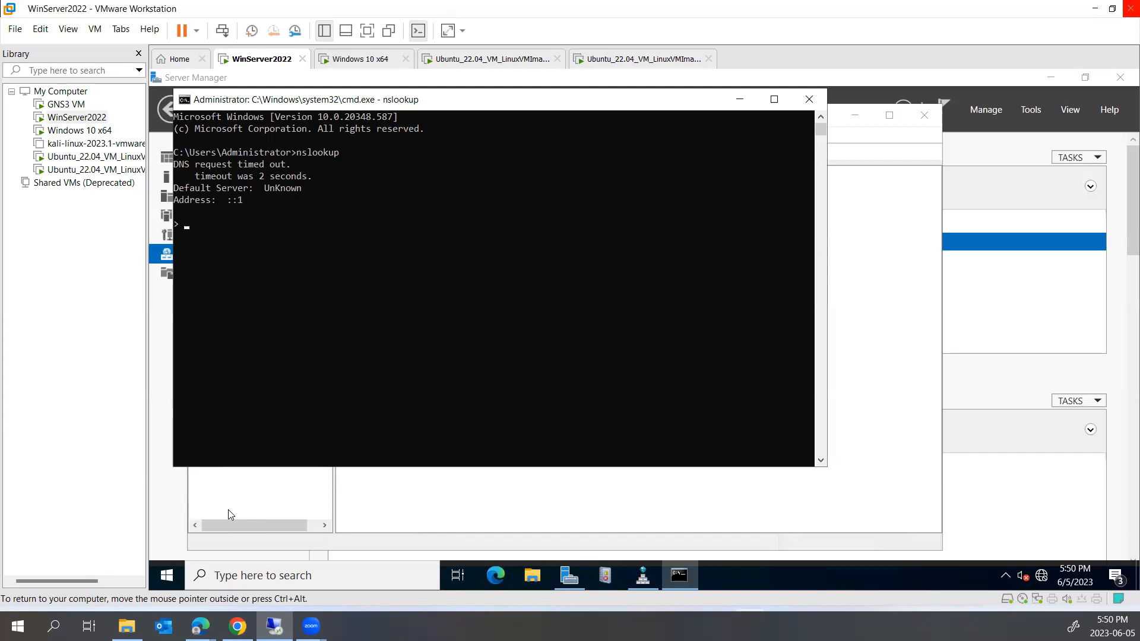
pyautogui.write('192')
pyautogui.moveTo(466, 104); pyautogui.dragTo(872, 249)
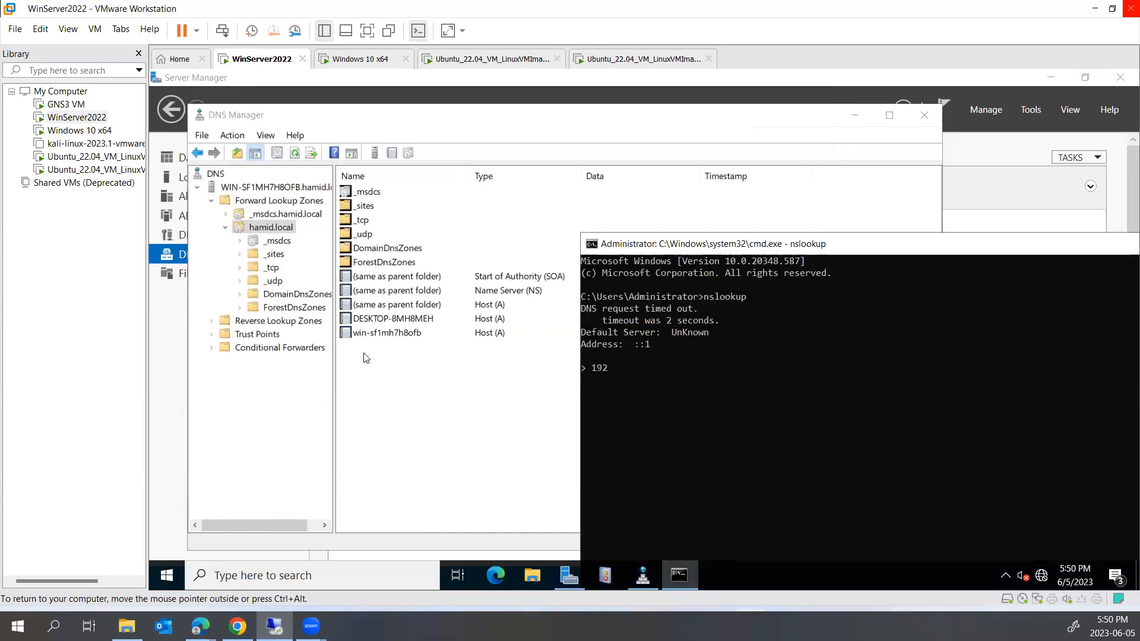
# Copy DESKTOP-8MH8MEH from its record properties and look it up in nslookup, getting 192.168.1.10
pyautogui.doubleClick(412, 318)
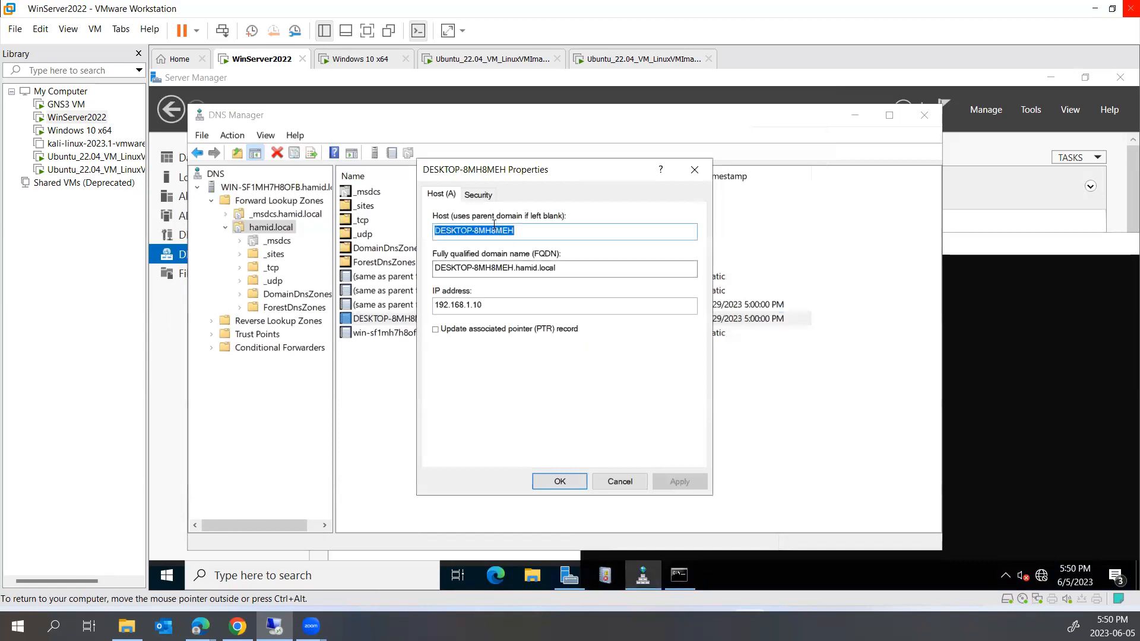
pyautogui.rightClick(494, 233)
pyautogui.click(517, 279)
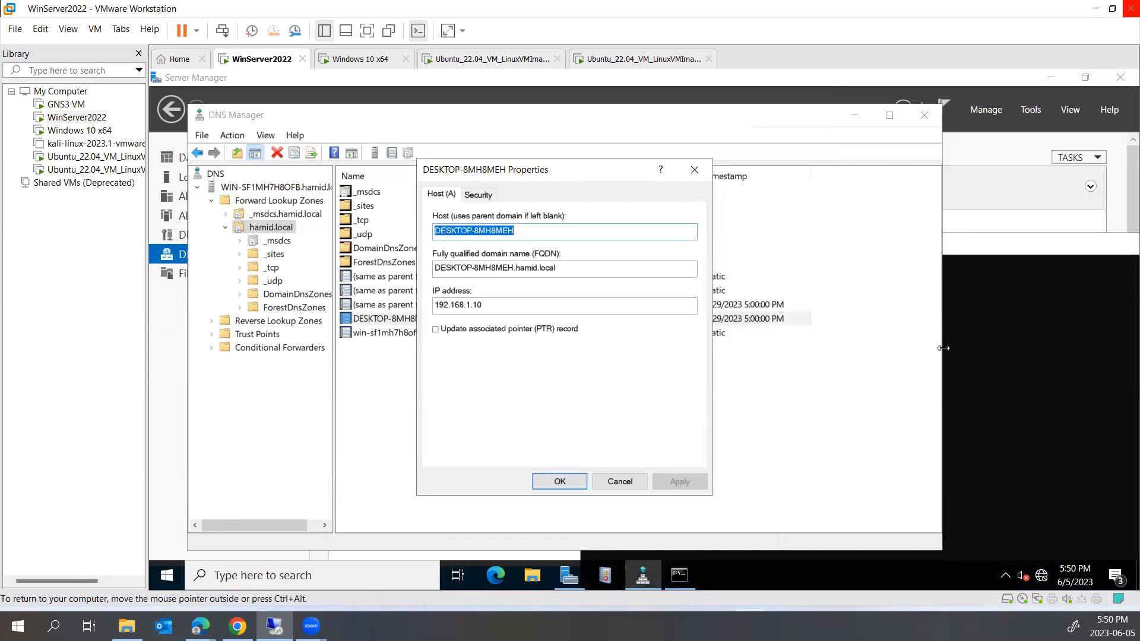
pyautogui.click(1008, 339)
pyautogui.write('192')
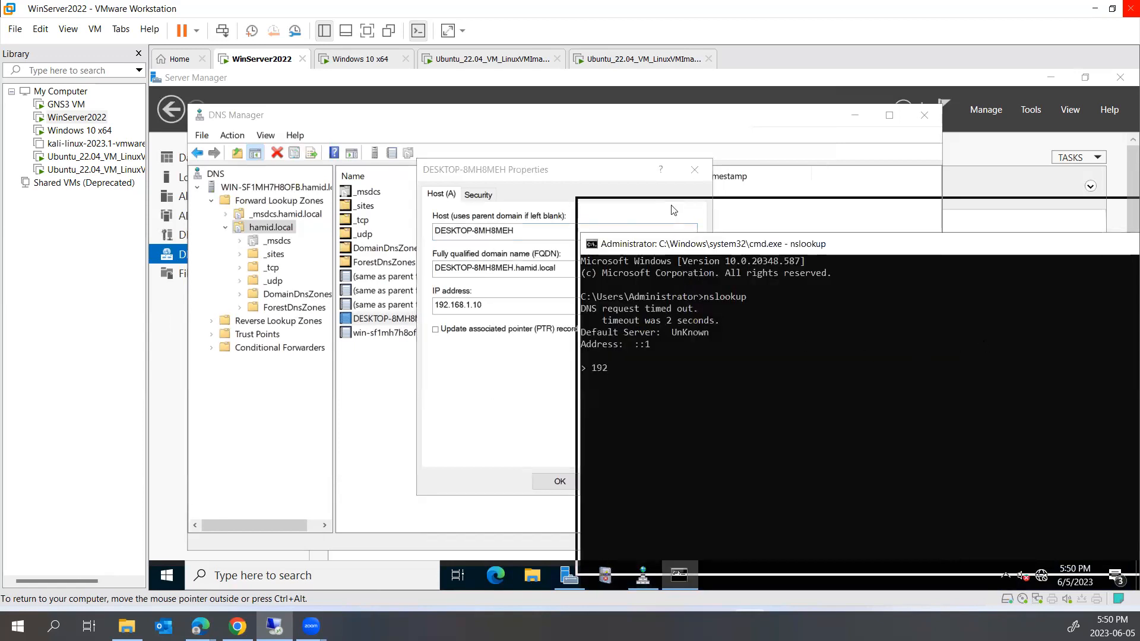
pyautogui.click(680, 331)
pyautogui.press('BackSpace')
pyautogui.press('BackSpace')
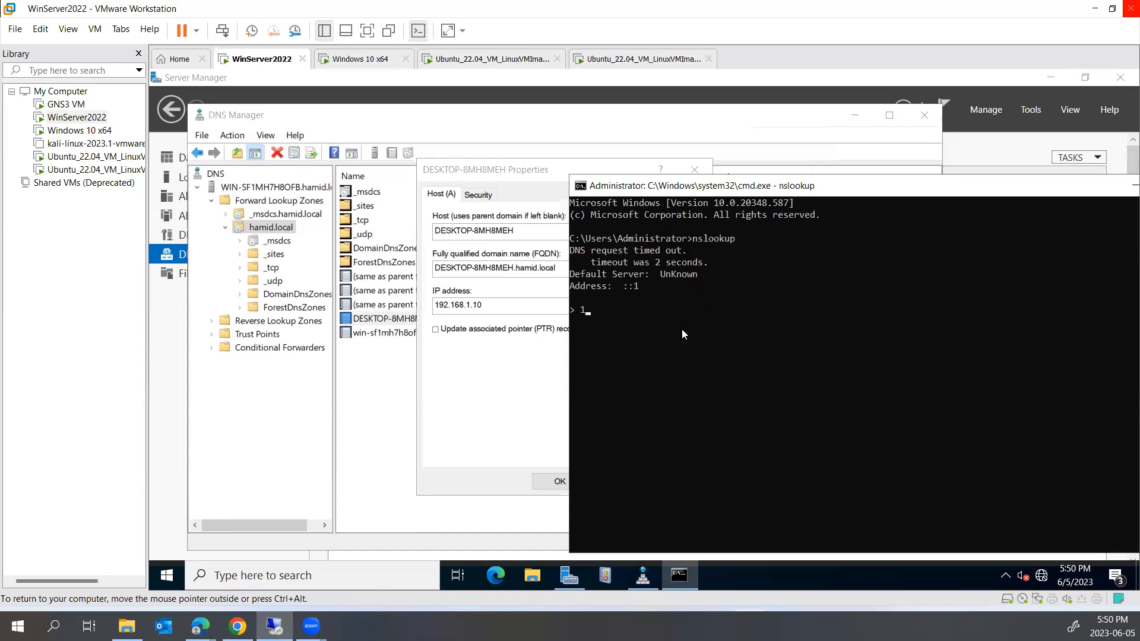
pyautogui.rightClick(686, 329)
pyautogui.press('Return')
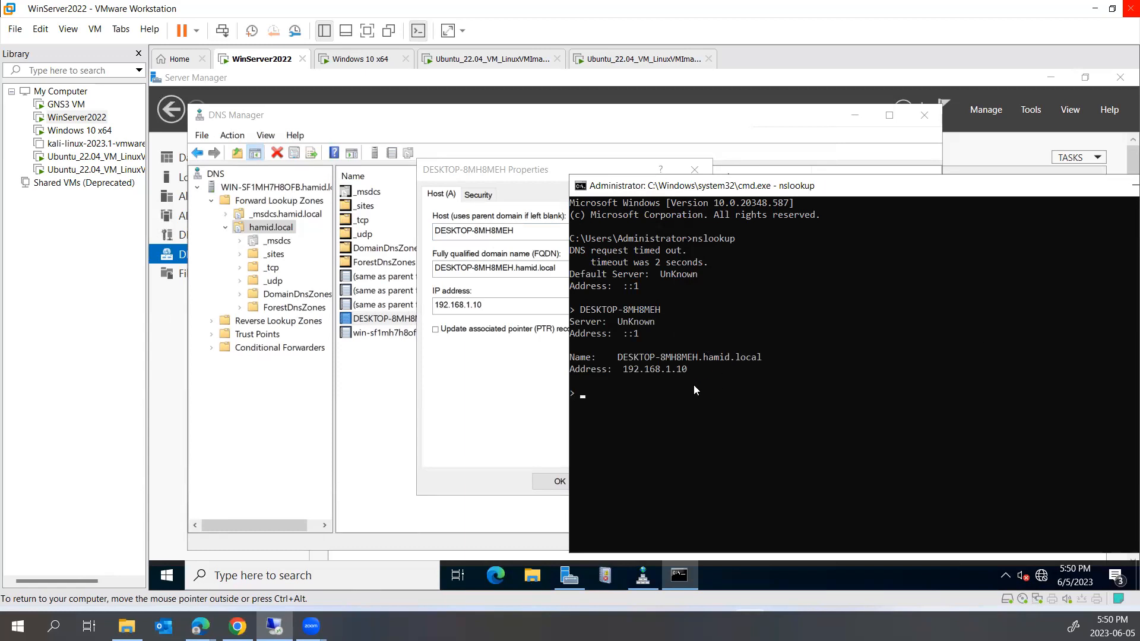
pyautogui.moveTo(701, 370); pyautogui.dragTo(625, 369)
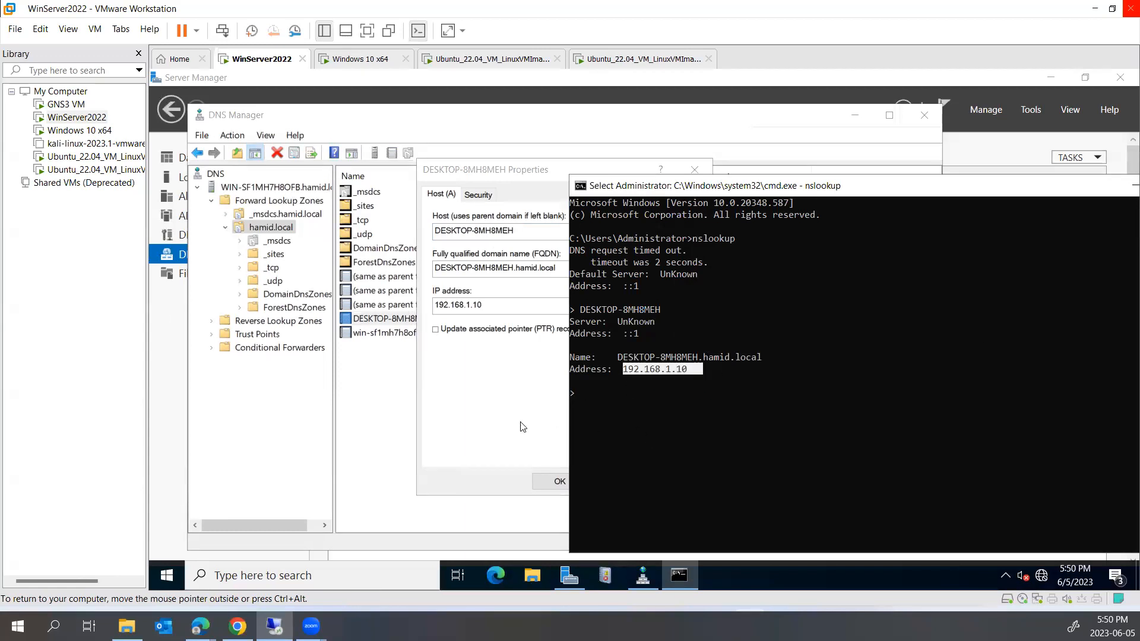
# Copy the win-sf1mh7h8ofb host name from its record properties into the nslookup console
pyautogui.doubleClick(365, 332)
pyautogui.rightClick(502, 254)
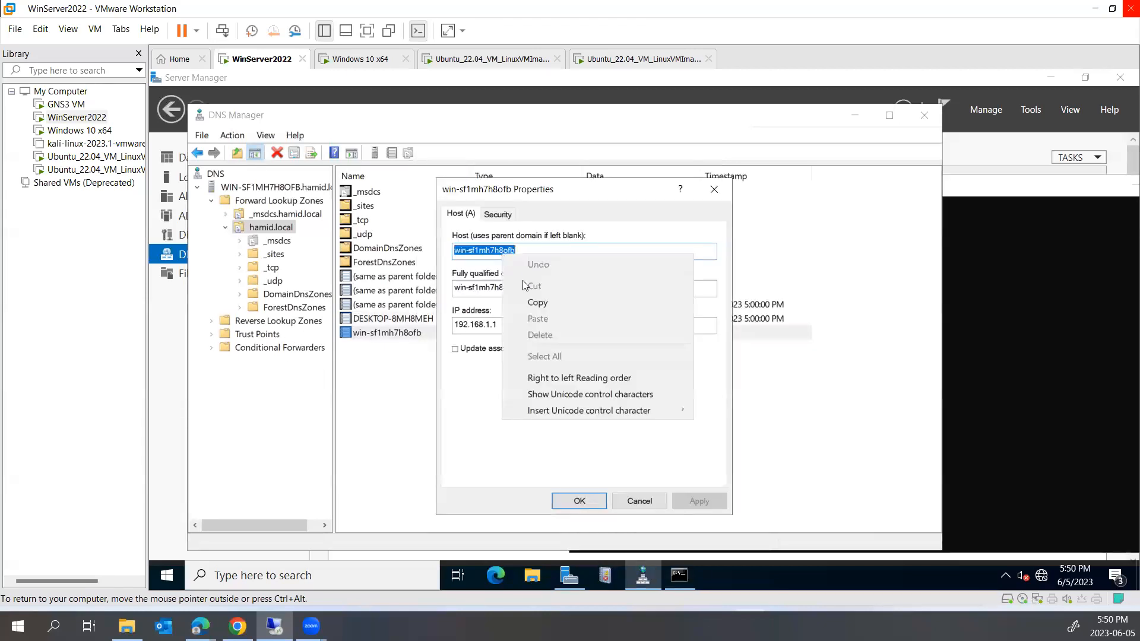
pyautogui.click(534, 304)
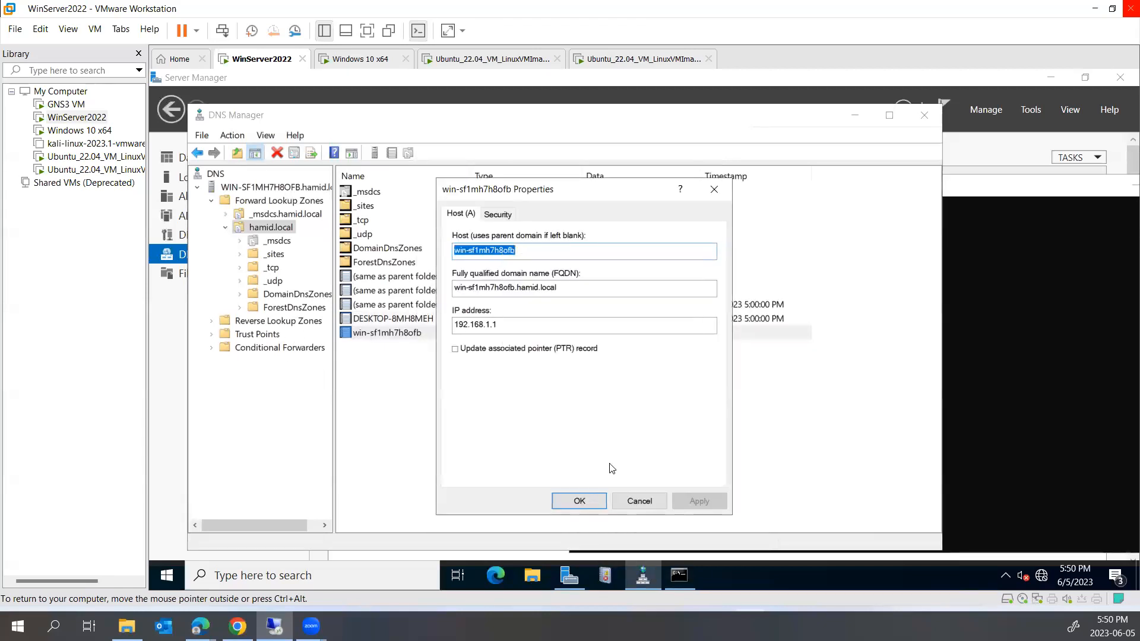
pyautogui.click(641, 502)
pyautogui.click(945, 375)
pyautogui.rightClick(753, 398)
pyautogui.rightClick(760, 336)
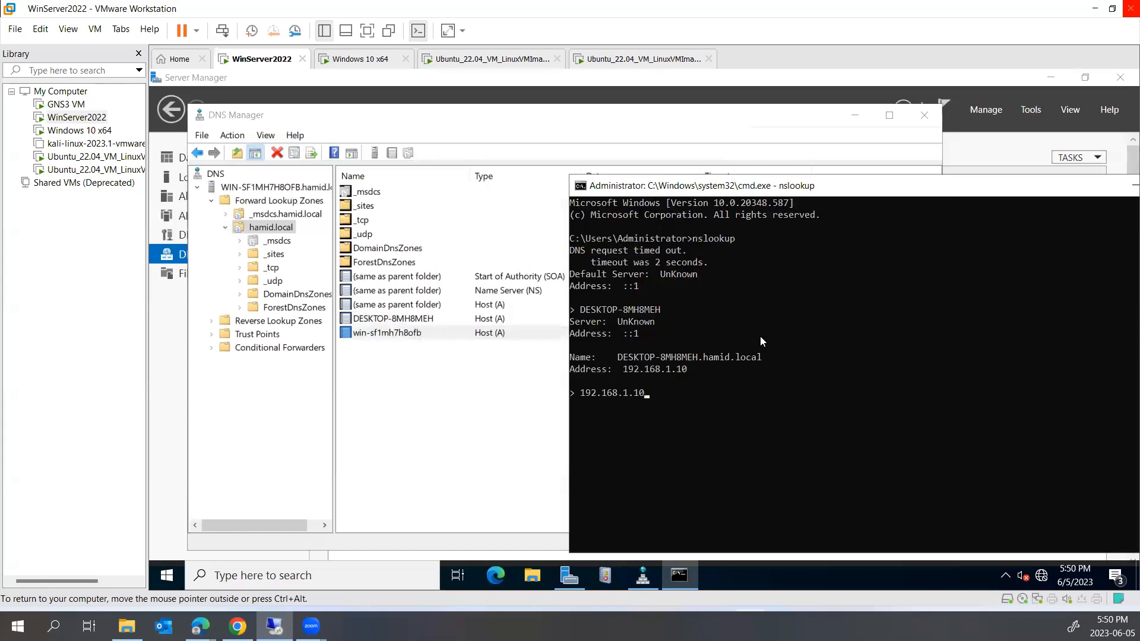
# Look up win-sf1mh7h8ofb in nslookup, confirming win-sf1mh7h8ofb.hamid.local at 192.168.1.1
pyautogui.doubleClick(399, 333)
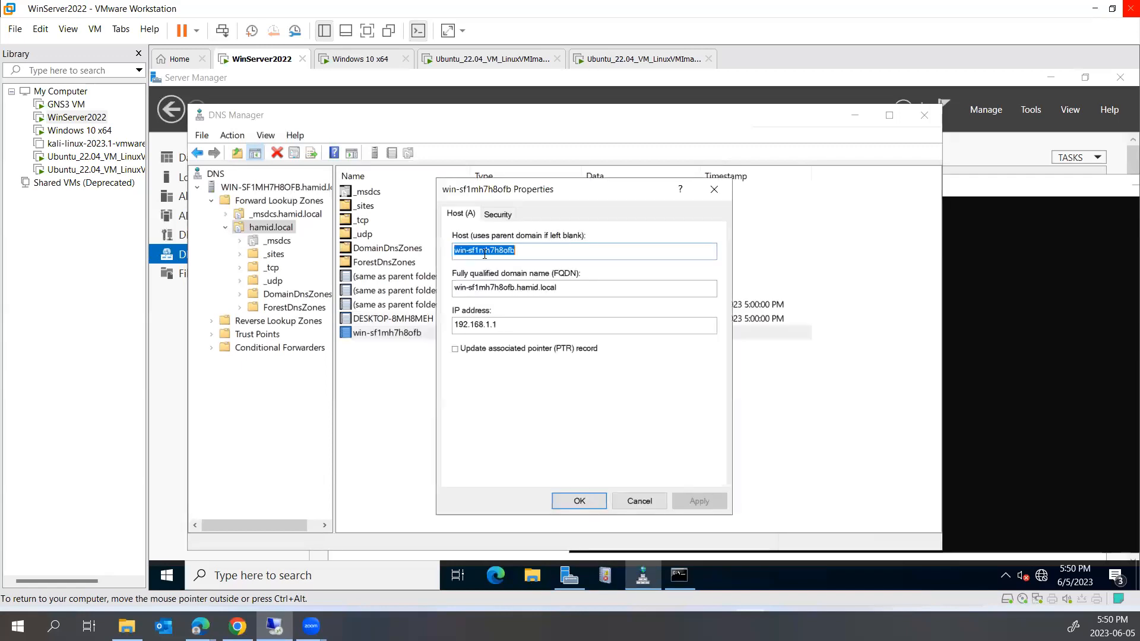
pyautogui.rightClick(485, 257)
pyautogui.click(517, 299)
pyautogui.click(995, 374)
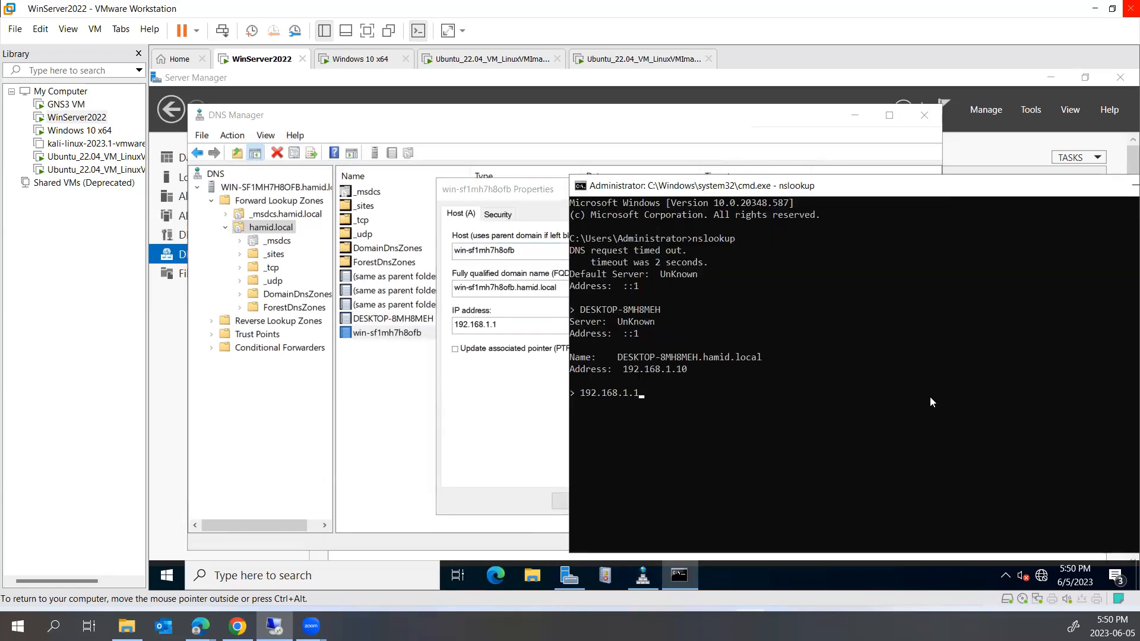
pyautogui.press('BackSpace')
pyautogui.press('BackSpace')
pyautogui.press('BackSpace')
pyautogui.press('BackSpace')
pyautogui.press('BackSpace')
pyautogui.press('BackSpace')
pyautogui.press('BackSpace')
pyautogui.hotkey('ctrl', 'v')
pyautogui.press('Return')
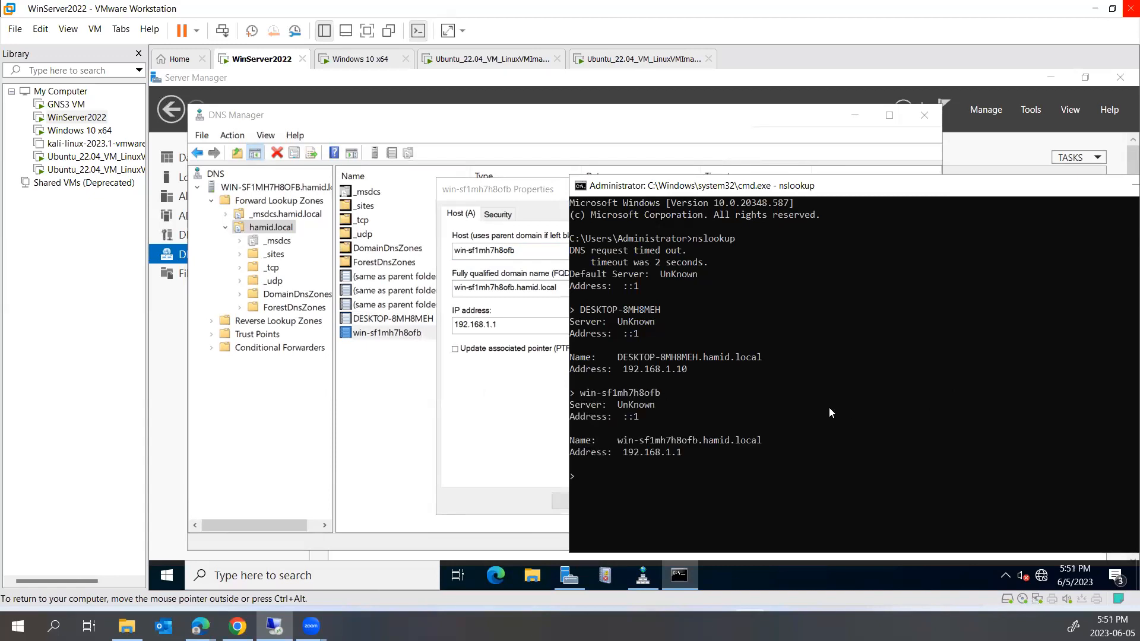
pyautogui.moveTo(678, 458); pyautogui.dragTo(624, 455)
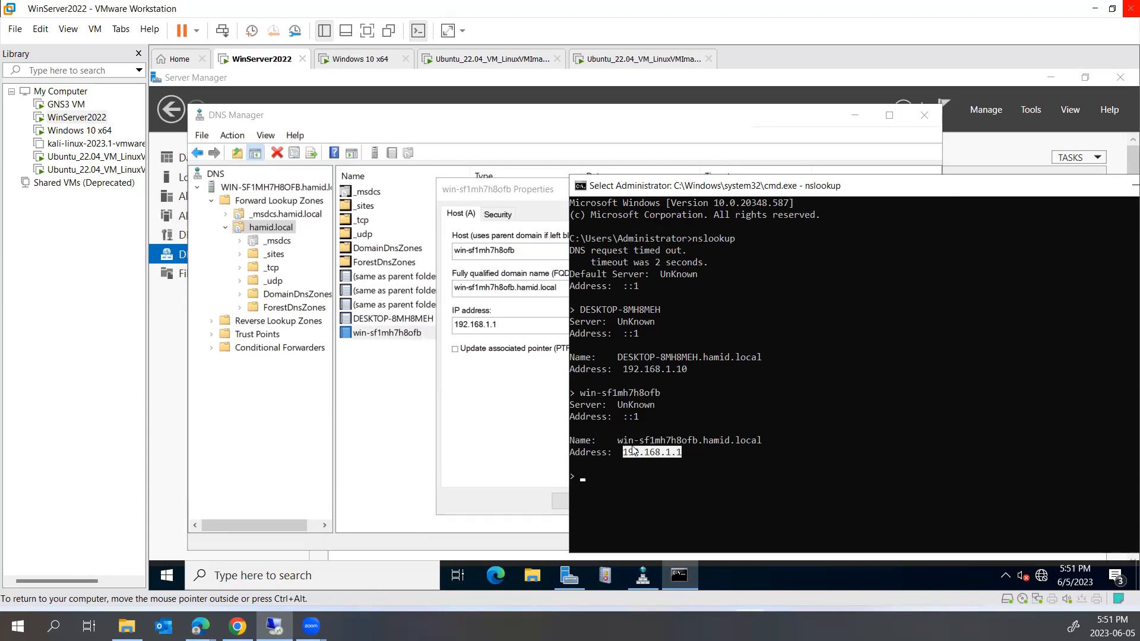
pyautogui.moveTo(623, 440); pyautogui.dragTo(756, 440)
pyautogui.click(379, 372)
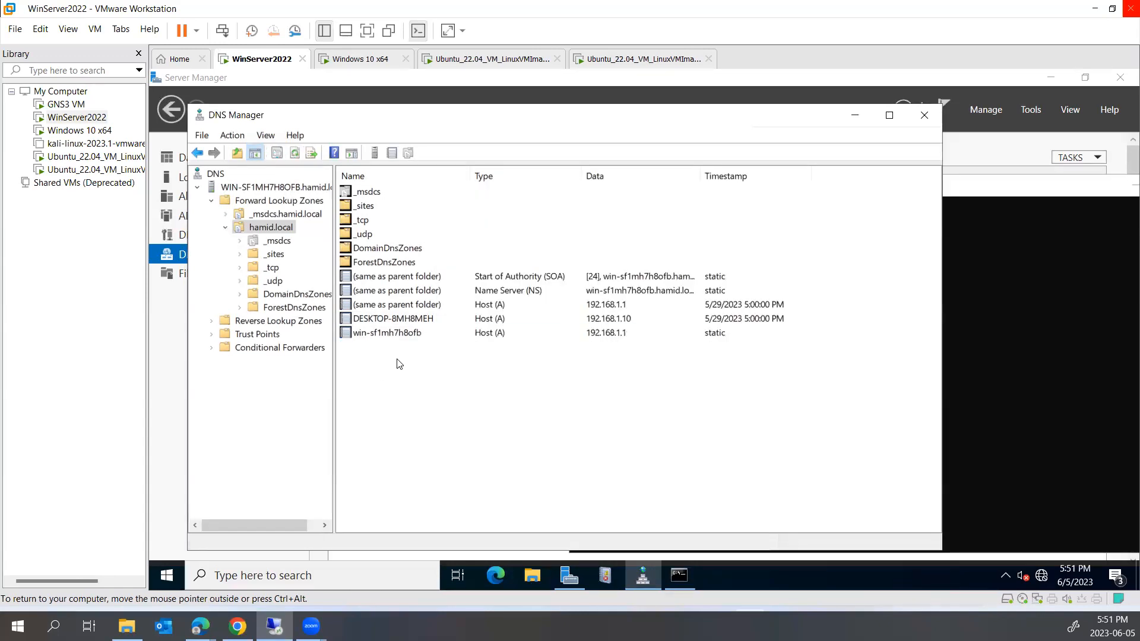
pyautogui.rightClick(422, 367)
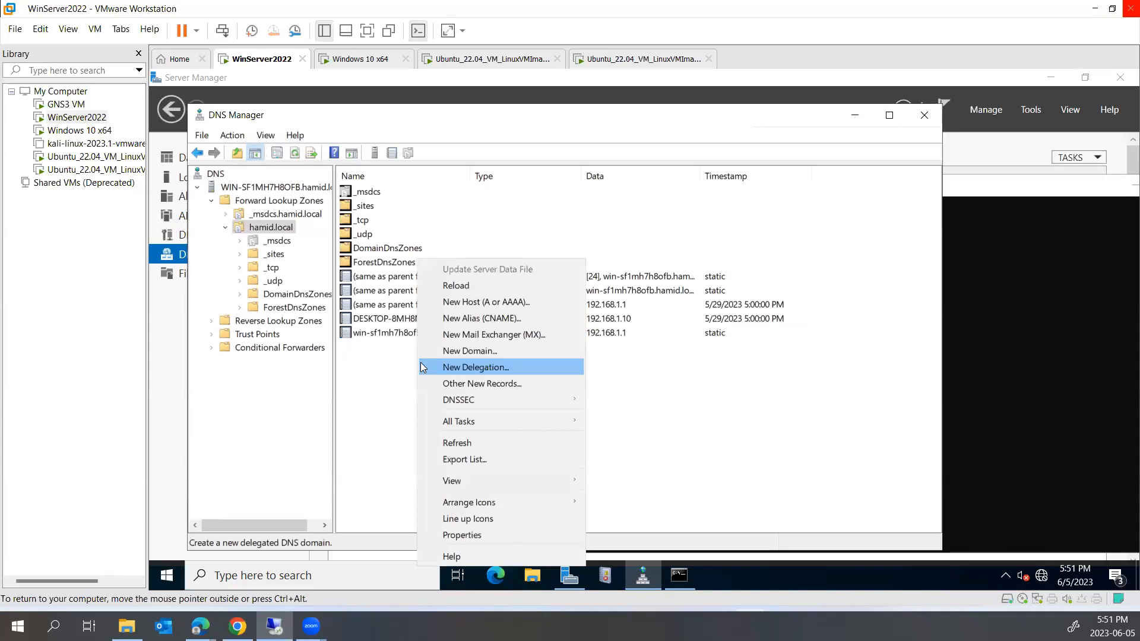
# Add host record PC1 at 192.168.1.20 to hamid.local
pyautogui.click(446, 302)
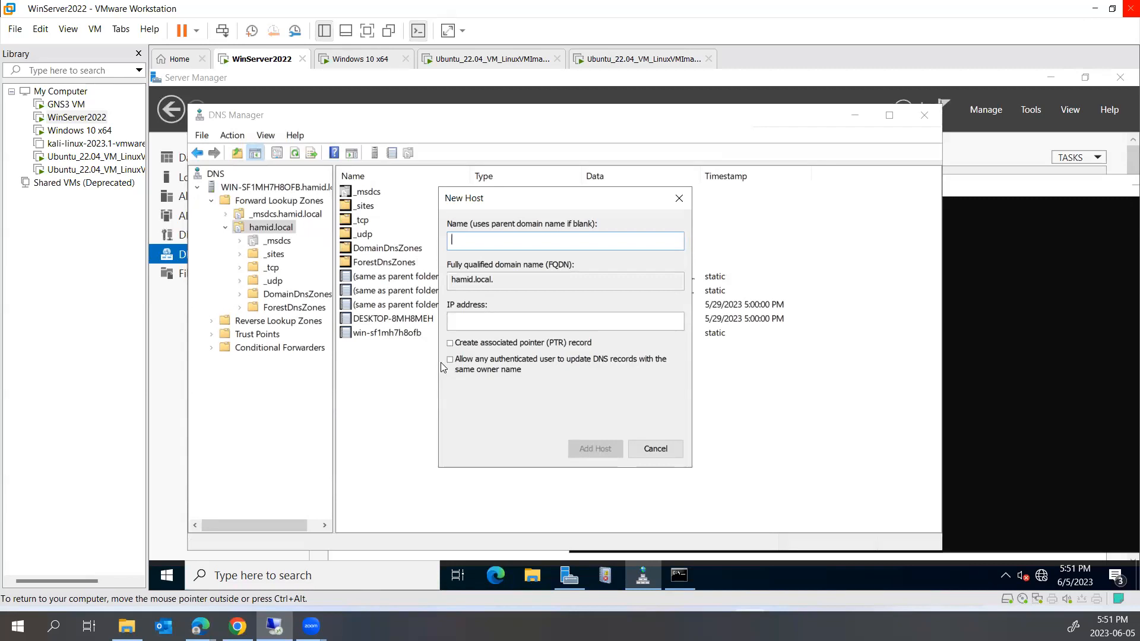
pyautogui.write('compu')
pyautogui.press('BackSpace')
pyautogui.press('BackSpace')
pyautogui.press('BackSpace')
pyautogui.press('BackSpace')
pyautogui.press('BackSpace')
pyautogui.write('PC1')
pyautogui.press('Tab')
pyautogui.press('Tab')
pyautogui.write('192.')
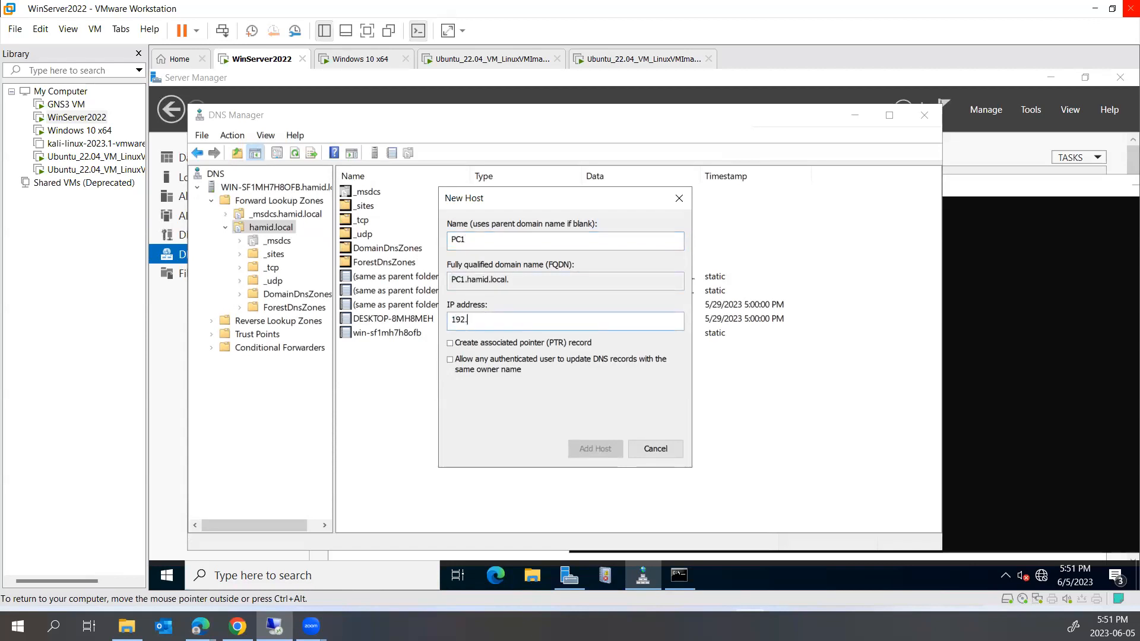
pyautogui.write('168.1.20')
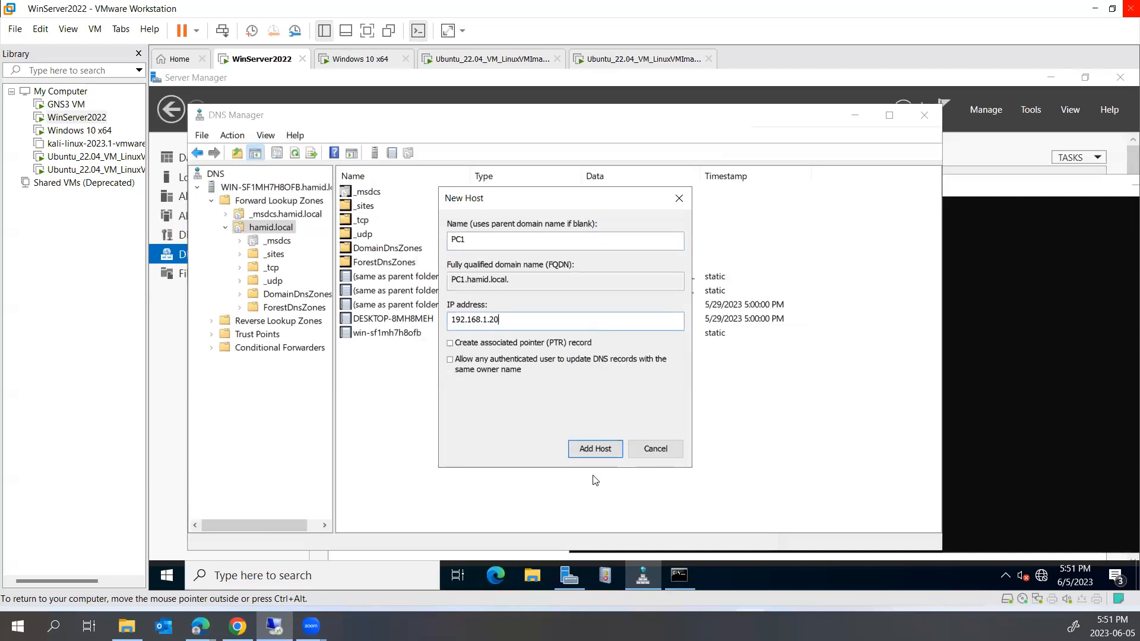
pyautogui.click(599, 449)
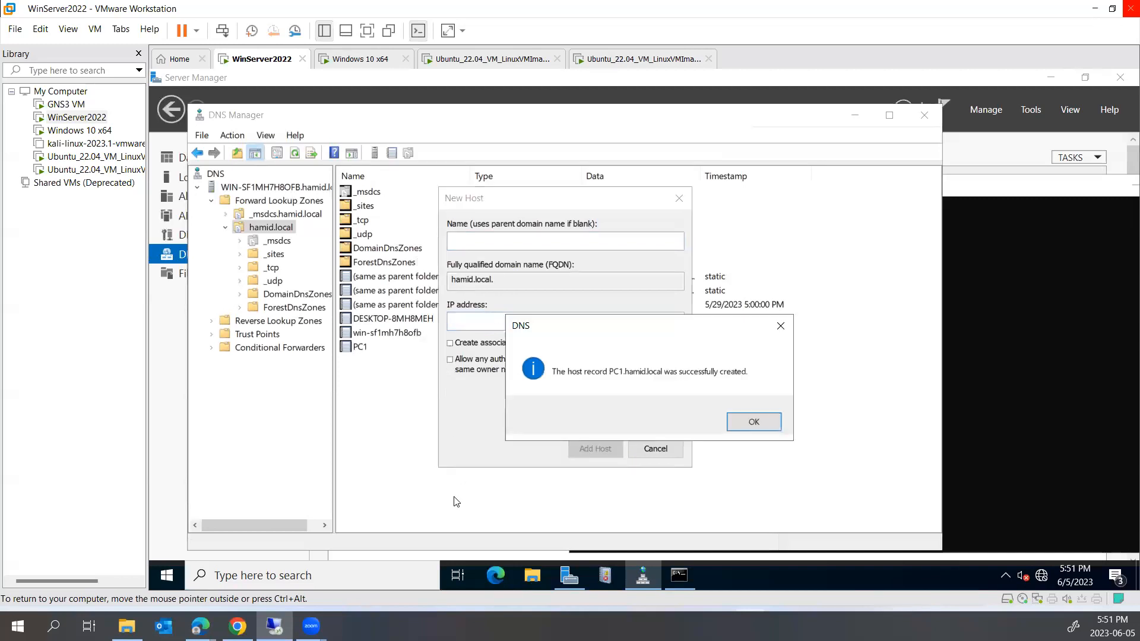
pyautogui.click(751, 423)
# Add a second host record PC2 at 192.168.1.30
pyautogui.rightClick(454, 396)
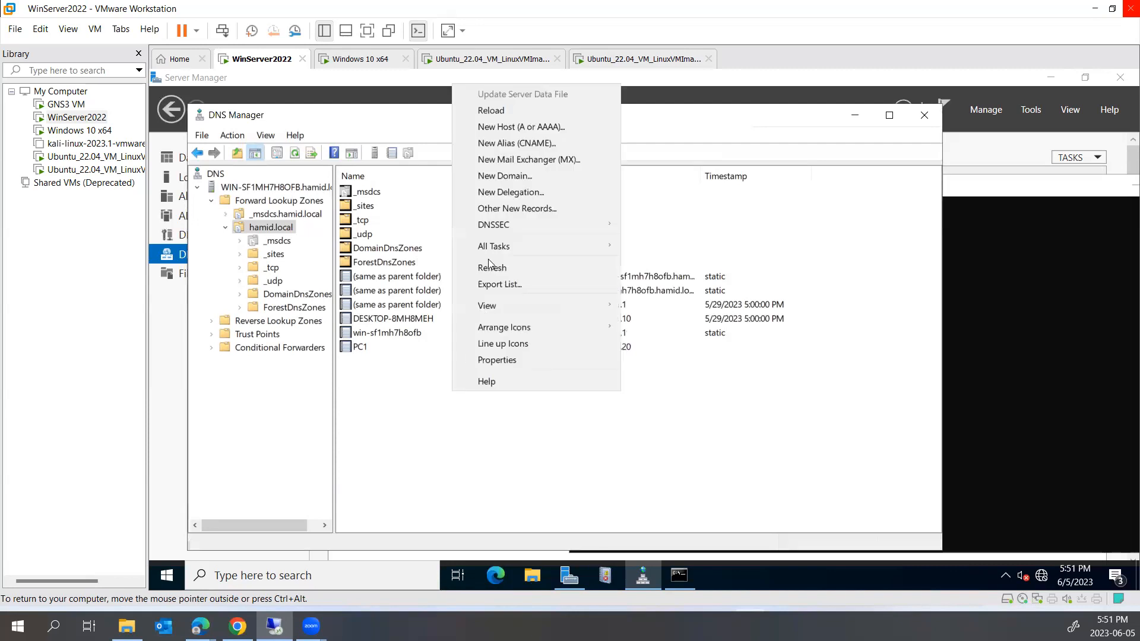
pyautogui.click(515, 126)
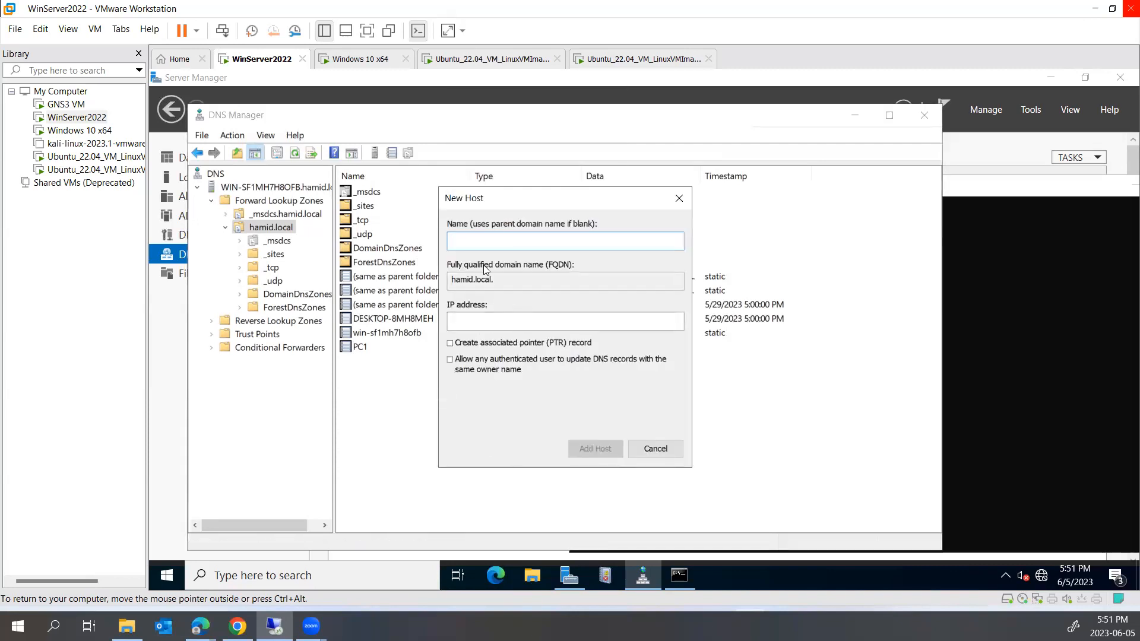
pyautogui.write('PC2')
pyautogui.click(475, 318)
pyautogui.write('192.168')
pyautogui.write('.1.')
pyautogui.write('20')
pyautogui.click(611, 449)
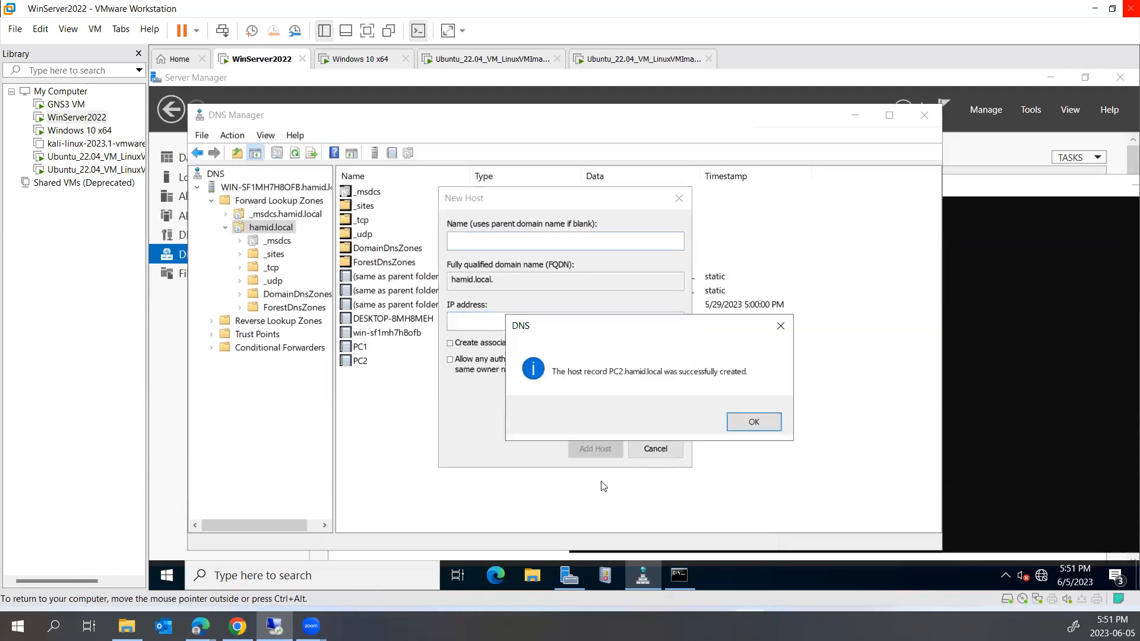
pyautogui.click(751, 422)
# Close the New Host dialog and copy PC1's fully qualified name from its properties
pyautogui.click(655, 448)
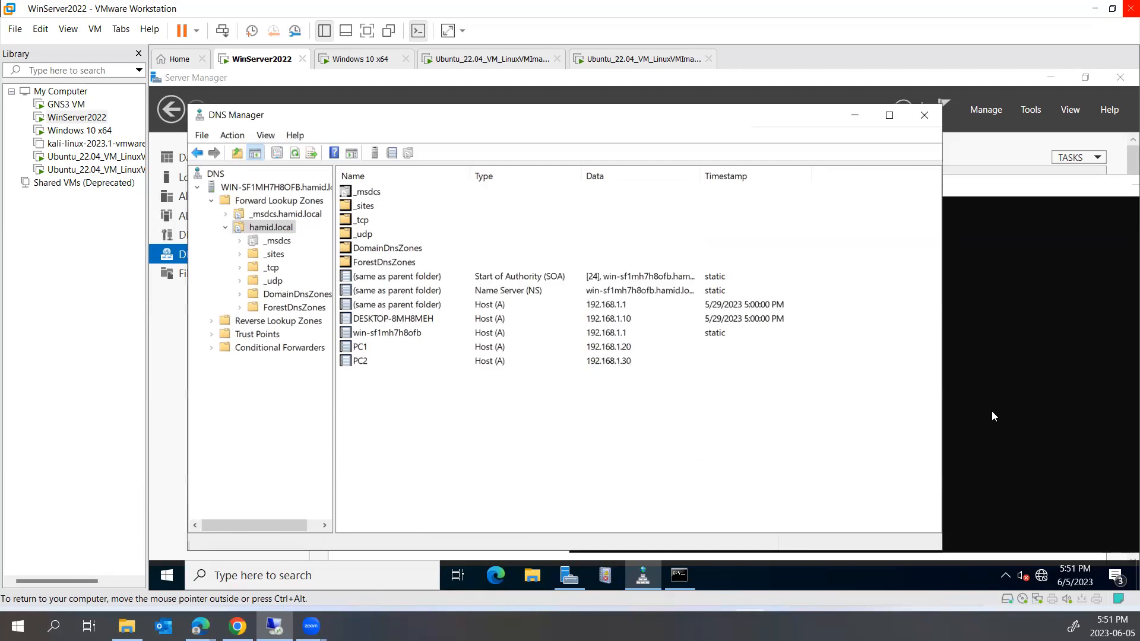
pyautogui.click(1050, 398)
pyautogui.rightClick(830, 480)
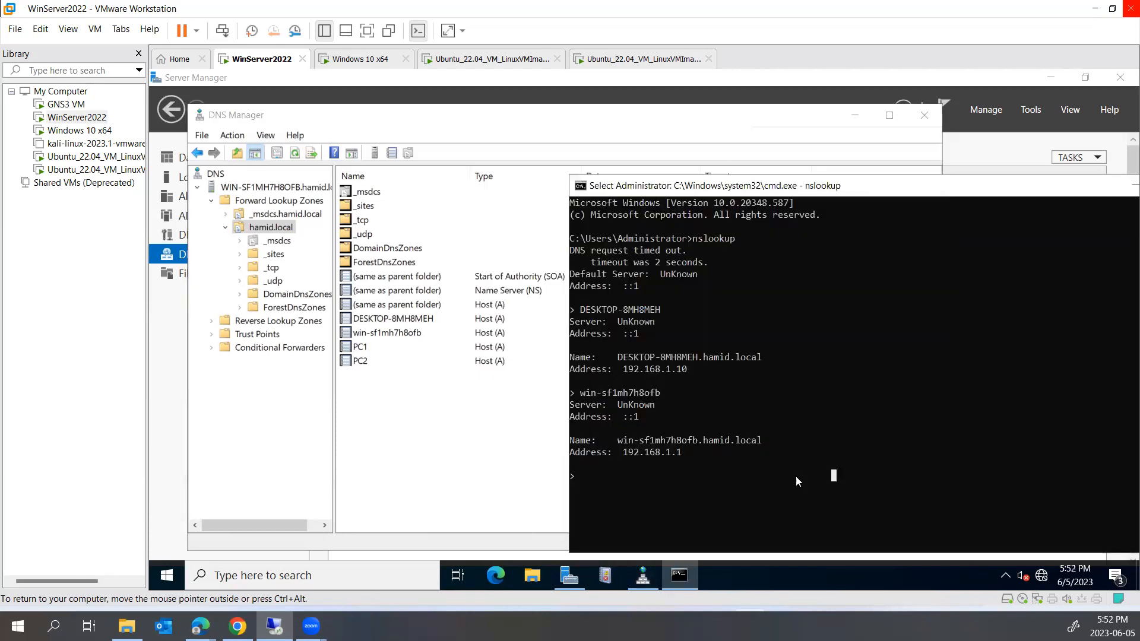
pyautogui.doubleClick(360, 348)
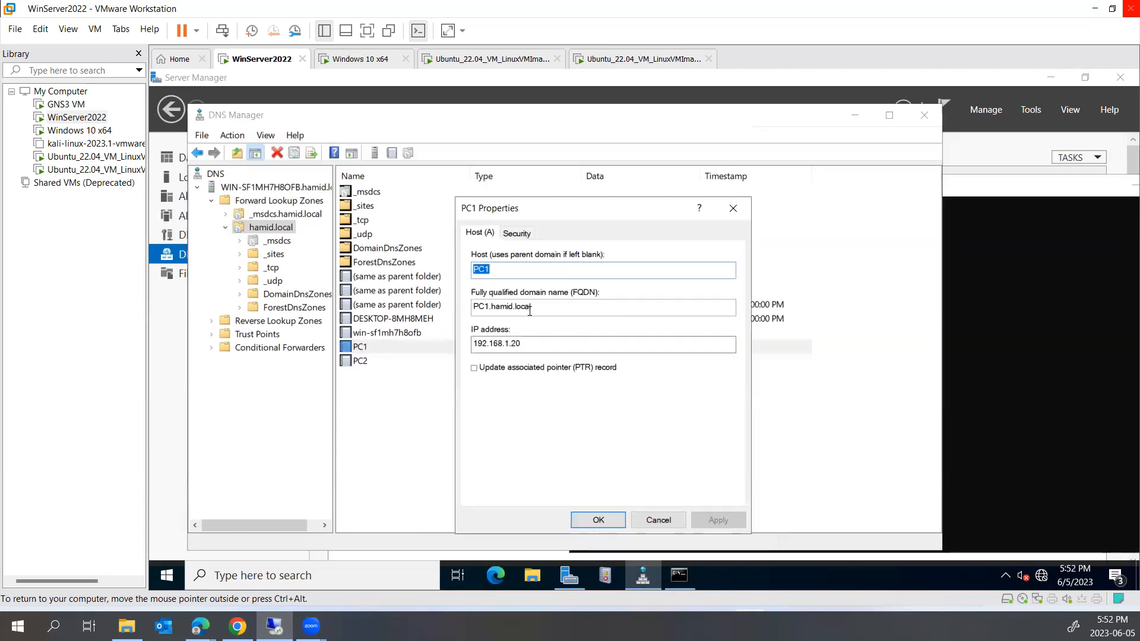
pyautogui.doubleClick(502, 306)
pyautogui.rightClick(502, 308)
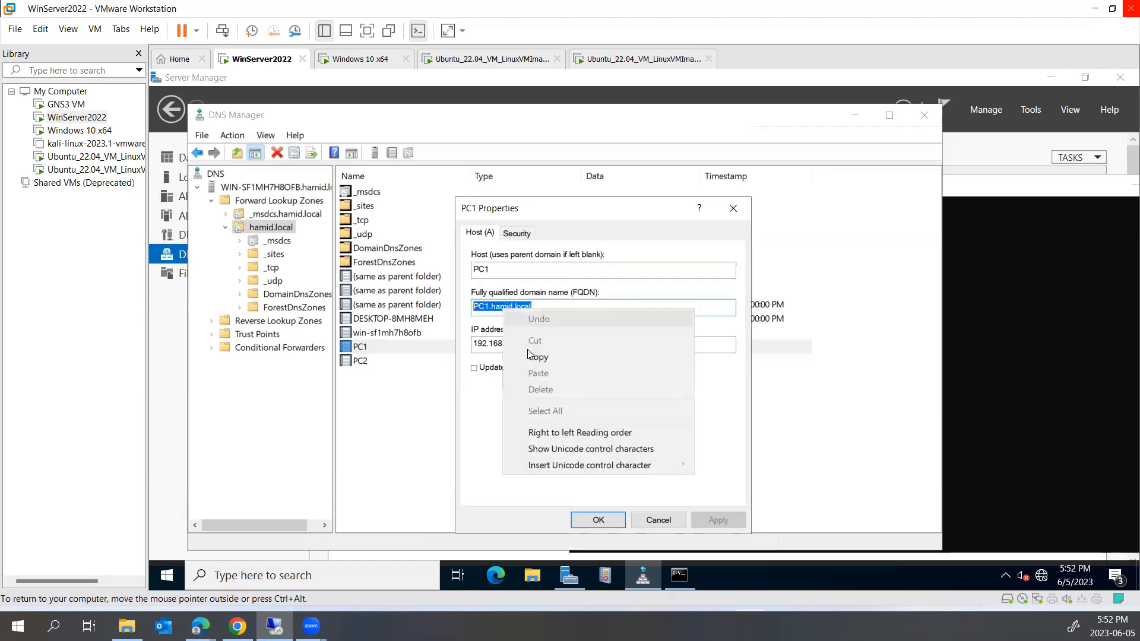
pyautogui.click(1031, 443)
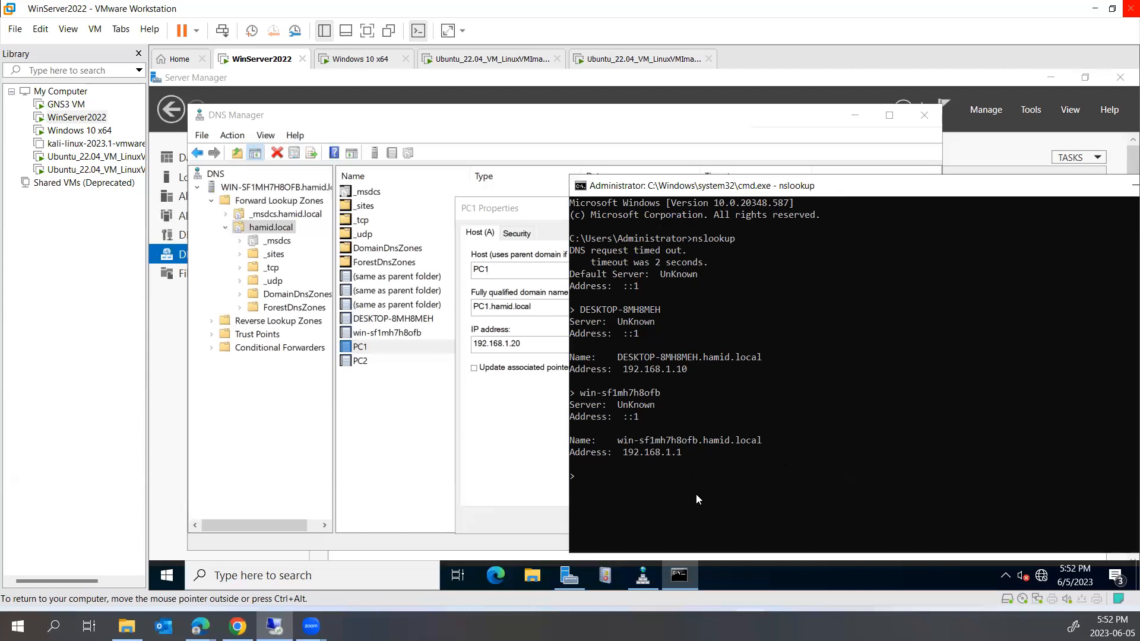
# Look up PC1.hamid.local in nslookup, confirming 192.168.1.20, then close PC1's properties
pyautogui.write('PC1.hamid.local')
pyautogui.press('Return')
pyautogui.moveTo(698, 525); pyautogui.dragTo(592, 511)
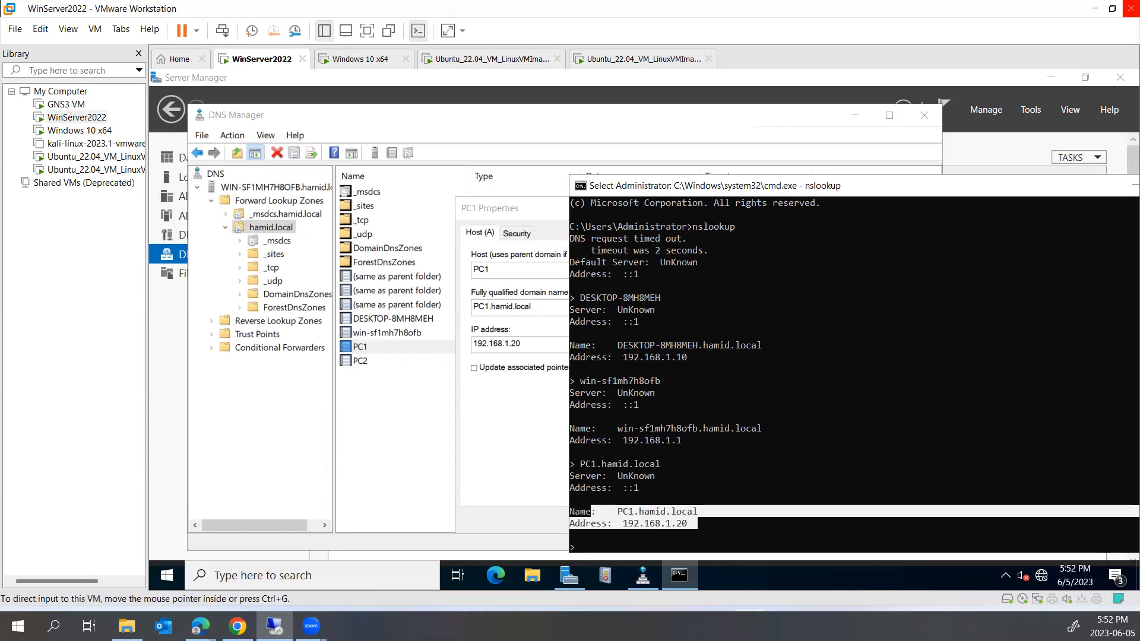
pyautogui.click(526, 207)
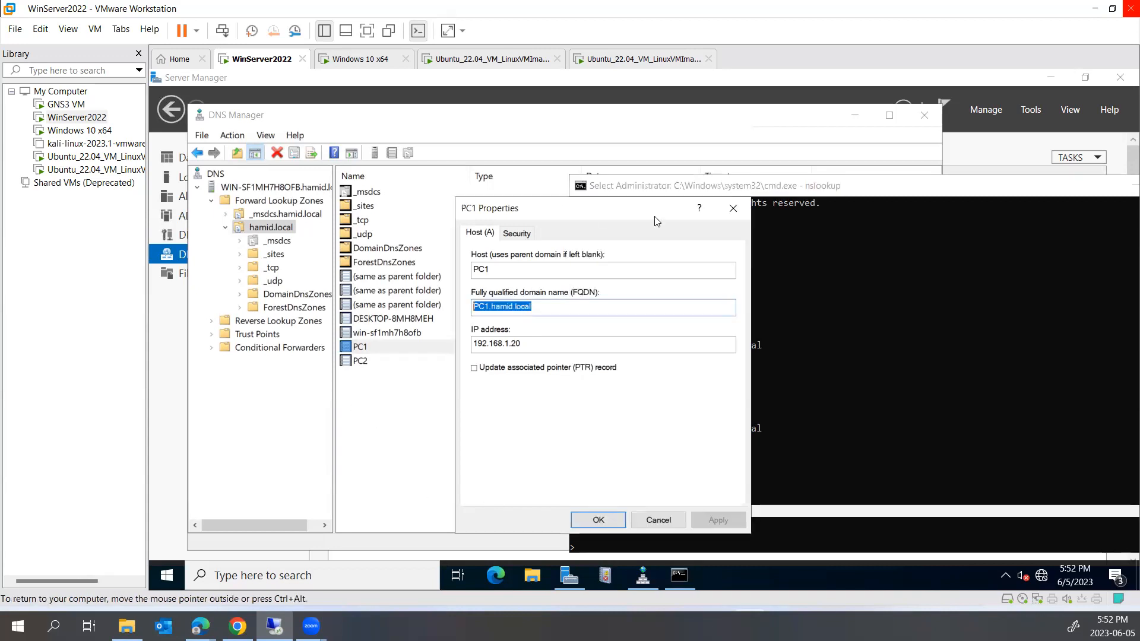
pyautogui.click(735, 207)
pyautogui.click(375, 423)
pyautogui.rightClick(375, 422)
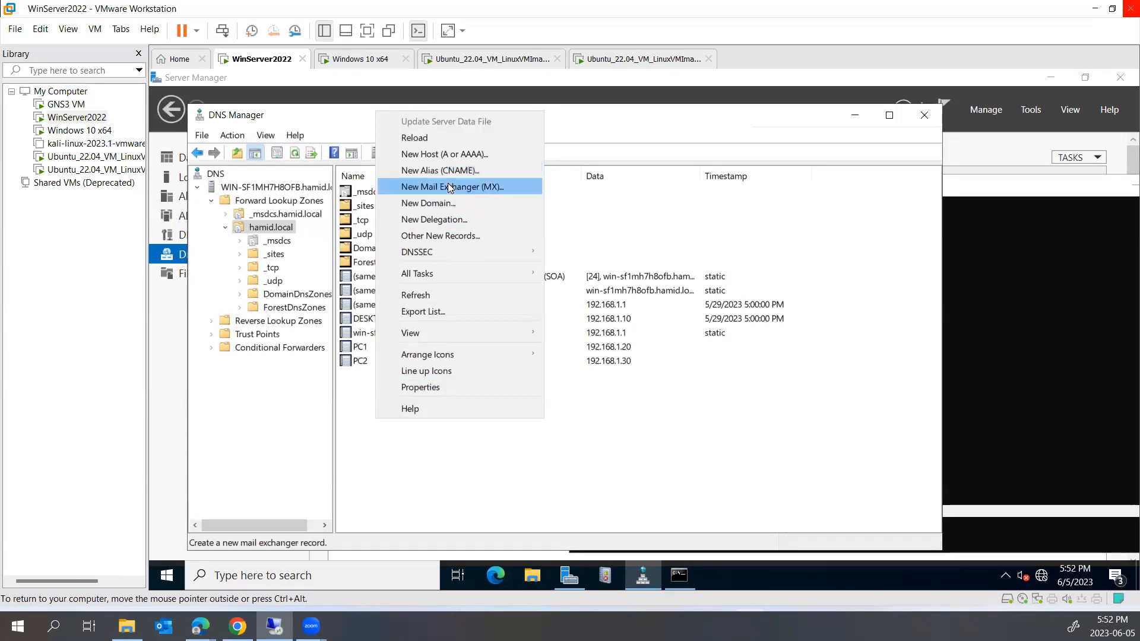
pyautogui.click(449, 187)
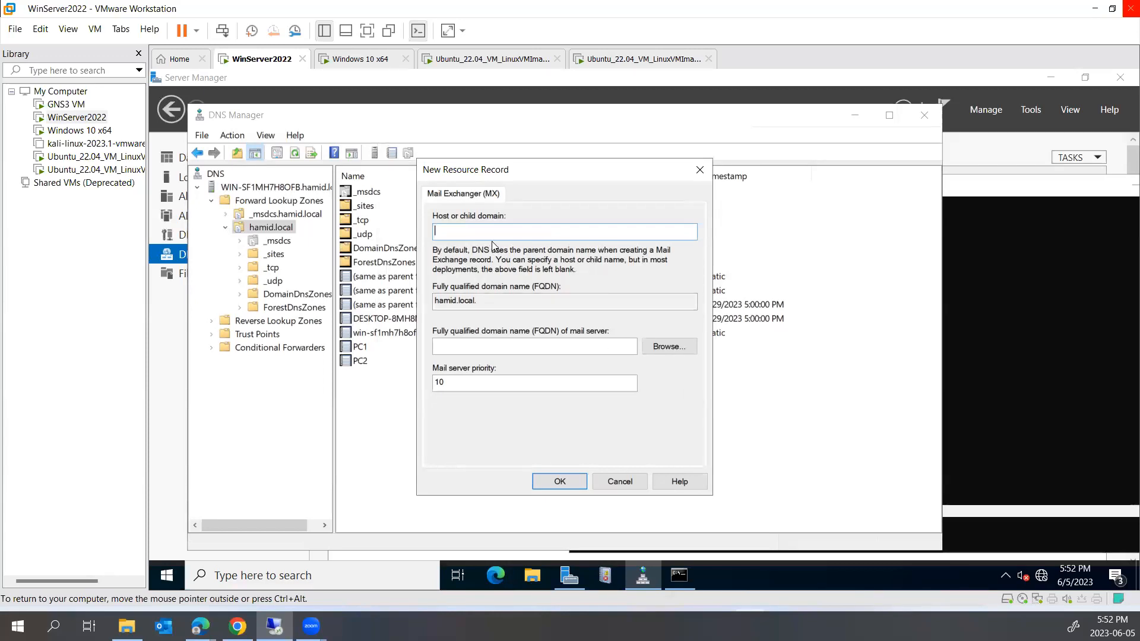
pyautogui.click(619, 481)
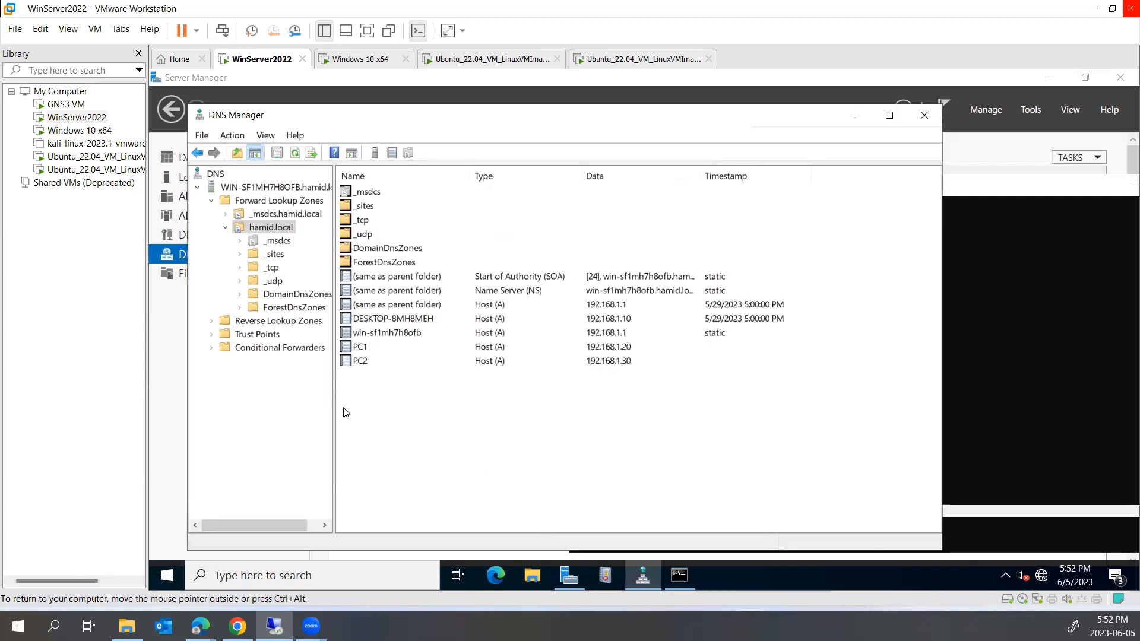
# Add host record PC3 at 192.168.1.78 to hamid.local
pyautogui.rightClick(369, 405)
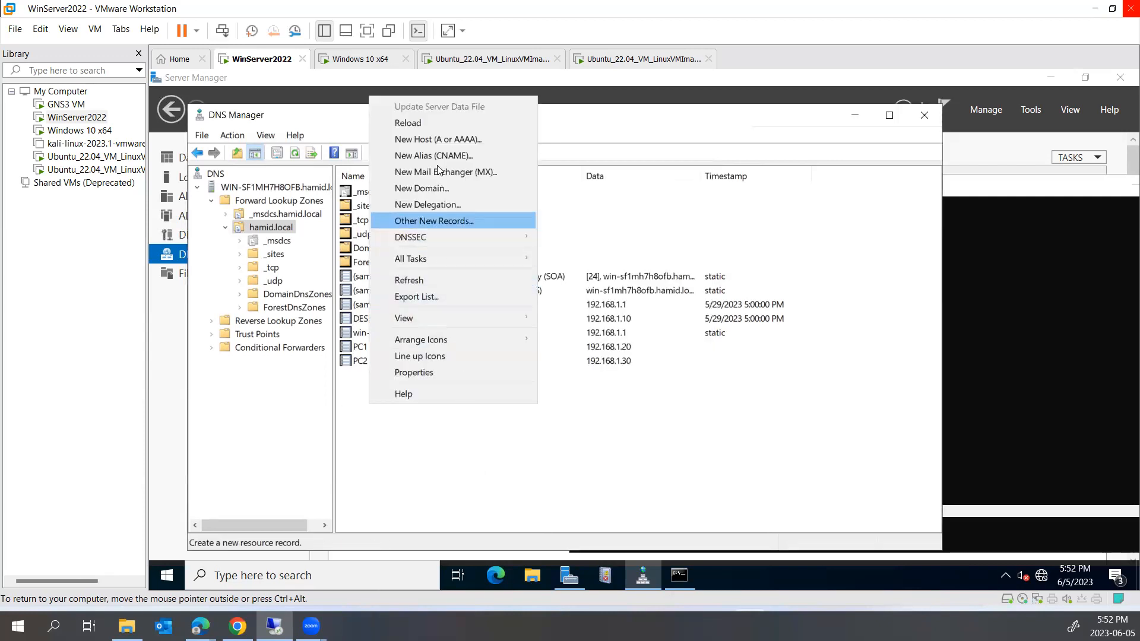
pyautogui.click(436, 138)
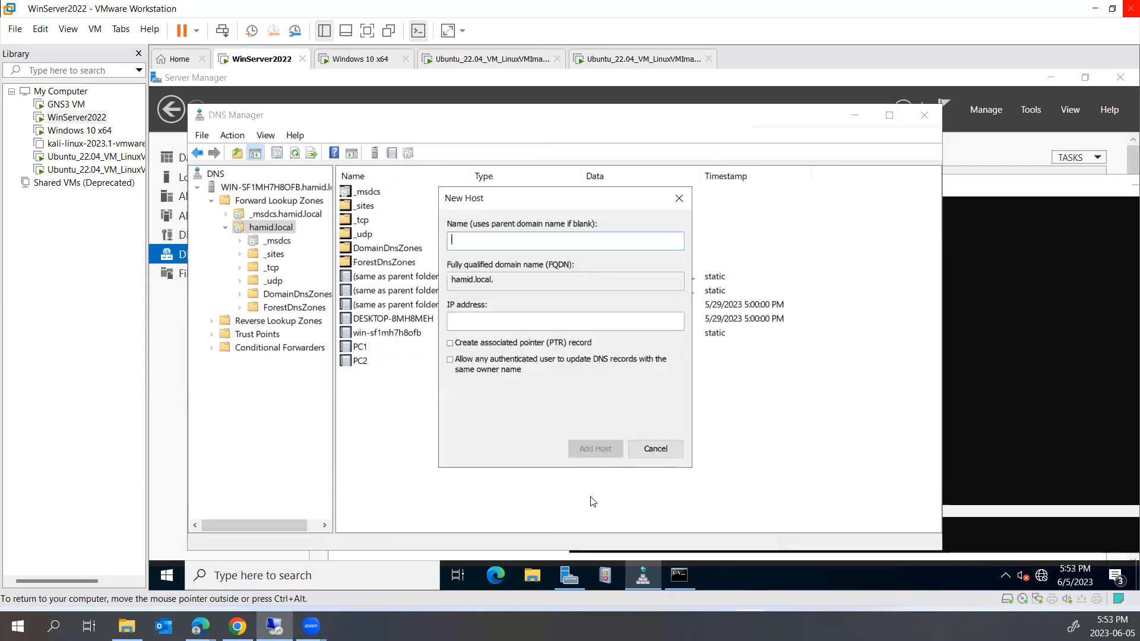
pyautogui.write('PC3')
pyautogui.press('Tab')
pyautogui.press('Tab')
pyautogui.write('192.168')
pyautogui.write('.1.')
pyautogui.write('3')
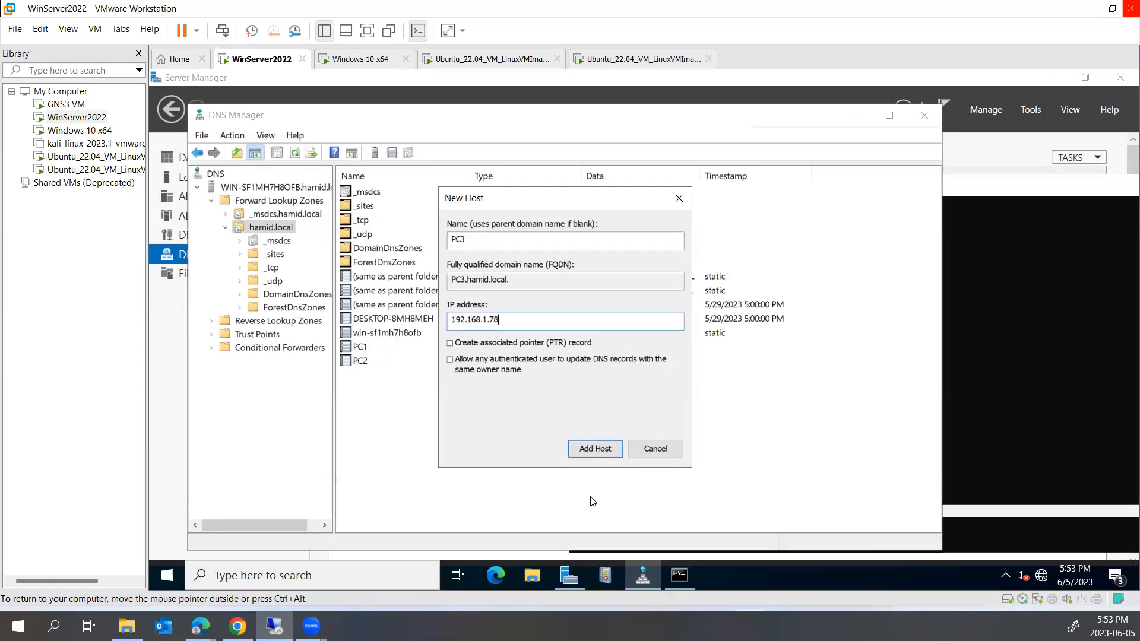
pyautogui.press('Return')
pyautogui.click(772, 424)
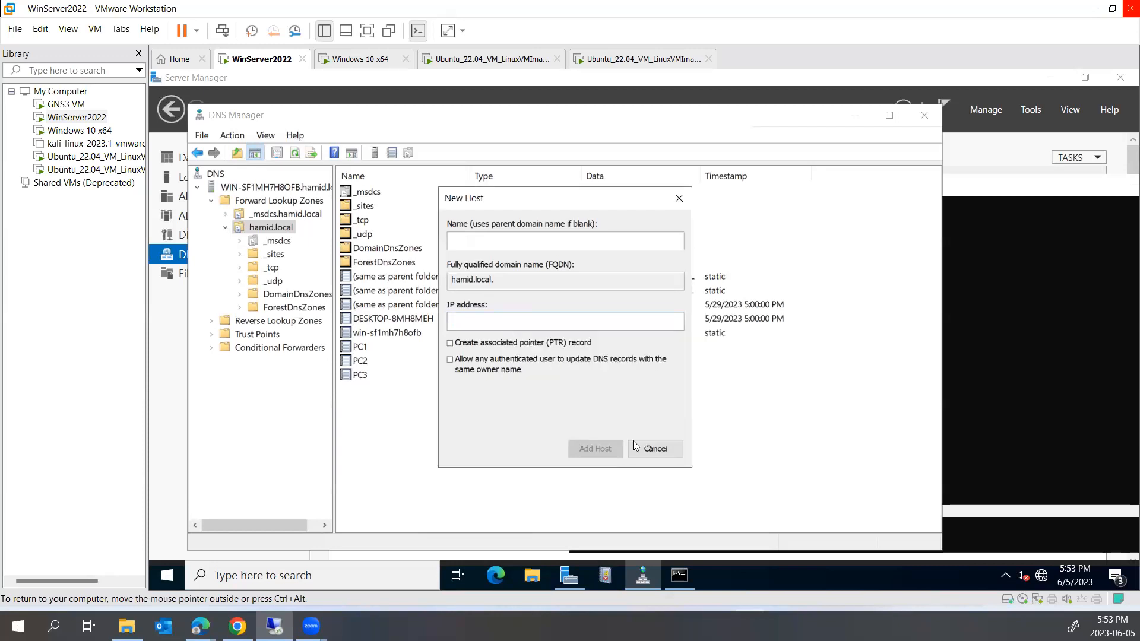
pyautogui.click(655, 449)
# Start a new Mail Exchanger record and browse to PC3.hamid.local as the mail server
pyautogui.rightClick(468, 436)
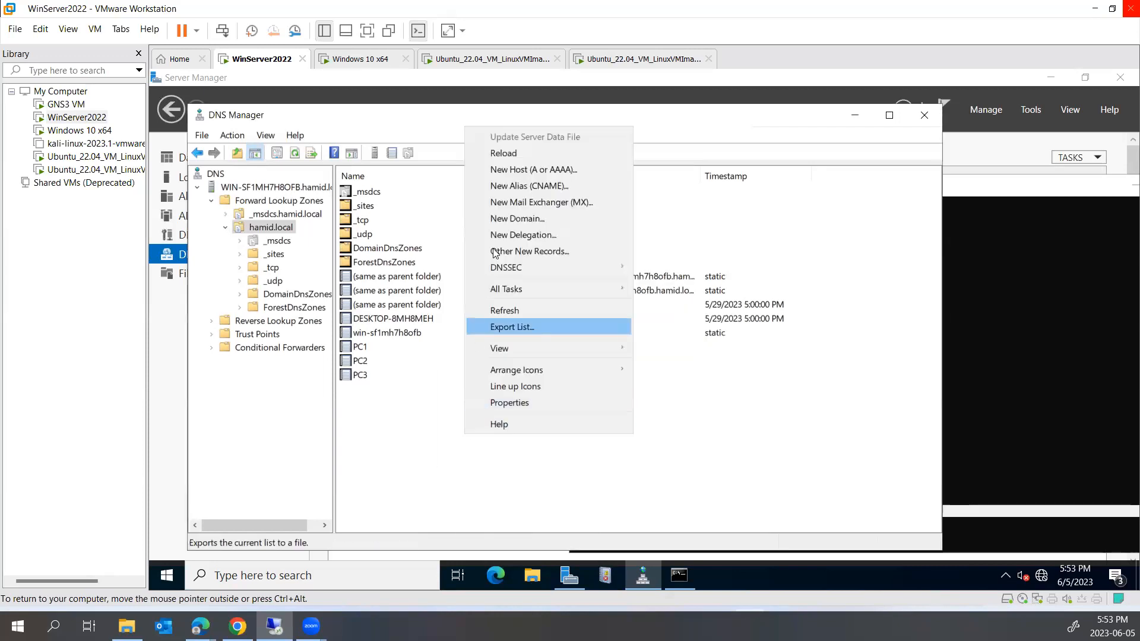
pyautogui.click(505, 198)
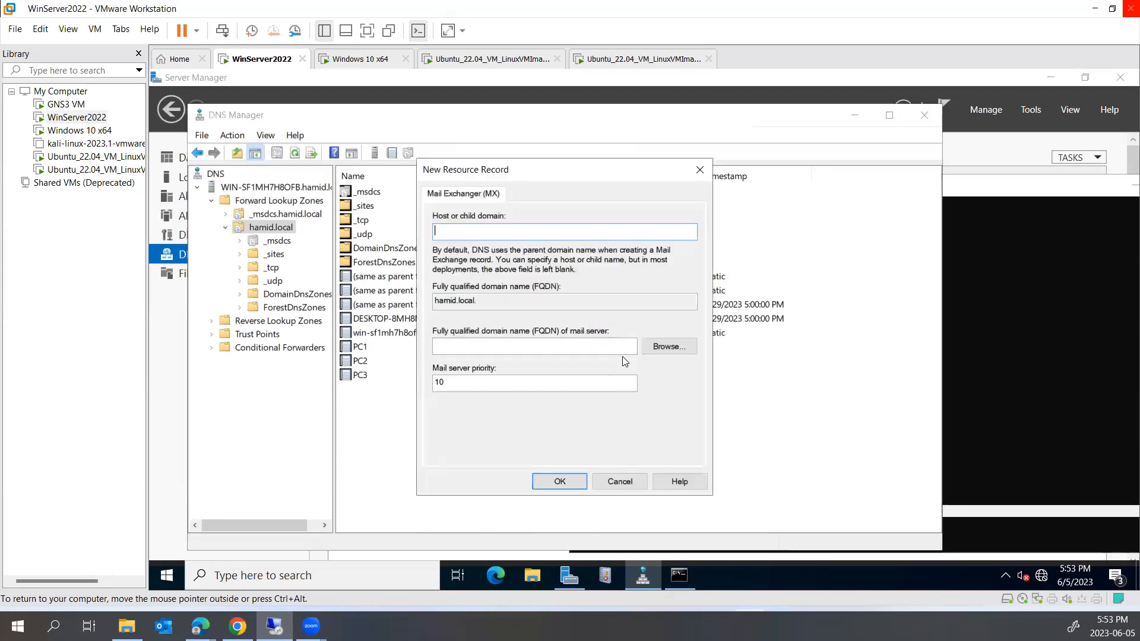
pyautogui.click(670, 346)
pyautogui.doubleClick(481, 289)
pyautogui.doubleClick(474, 284)
pyautogui.click(478, 296)
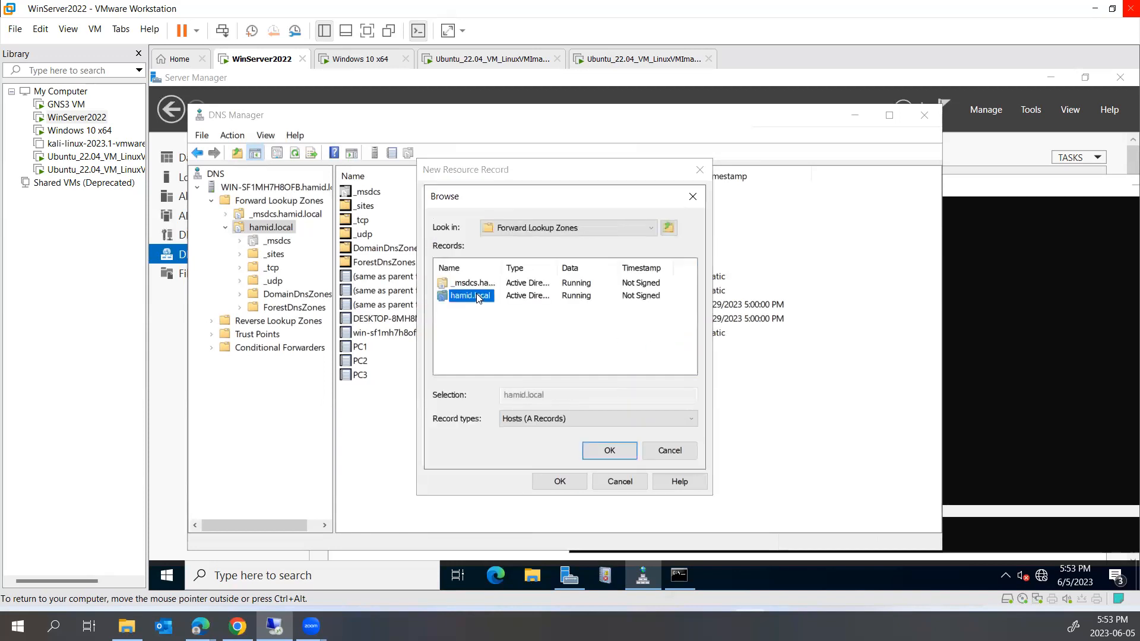
pyautogui.doubleClick(477, 297)
pyautogui.scroll(-2, 475, 374)
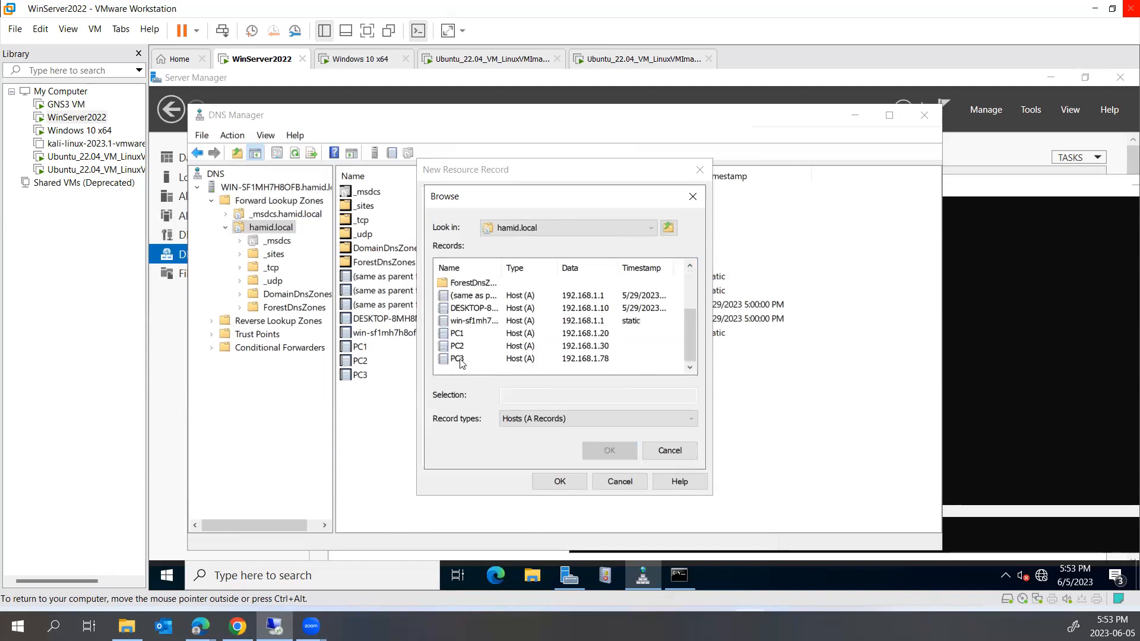
pyautogui.click(461, 360)
pyautogui.click(608, 452)
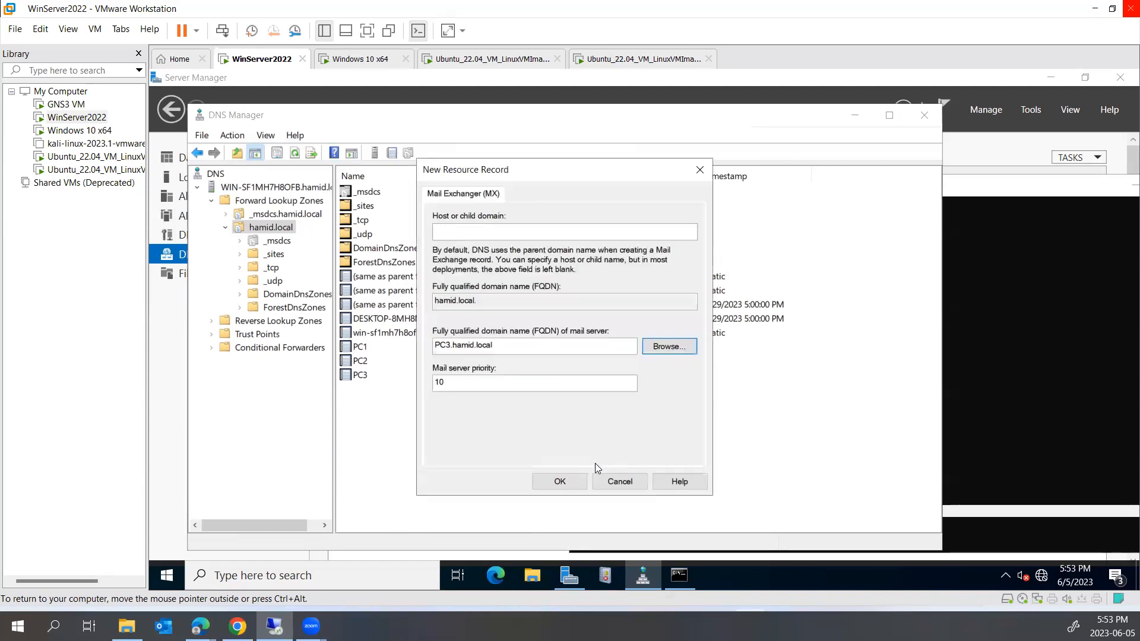
# Name the MX record 'mail', keep priority 10, and create it
pyautogui.click(471, 229)
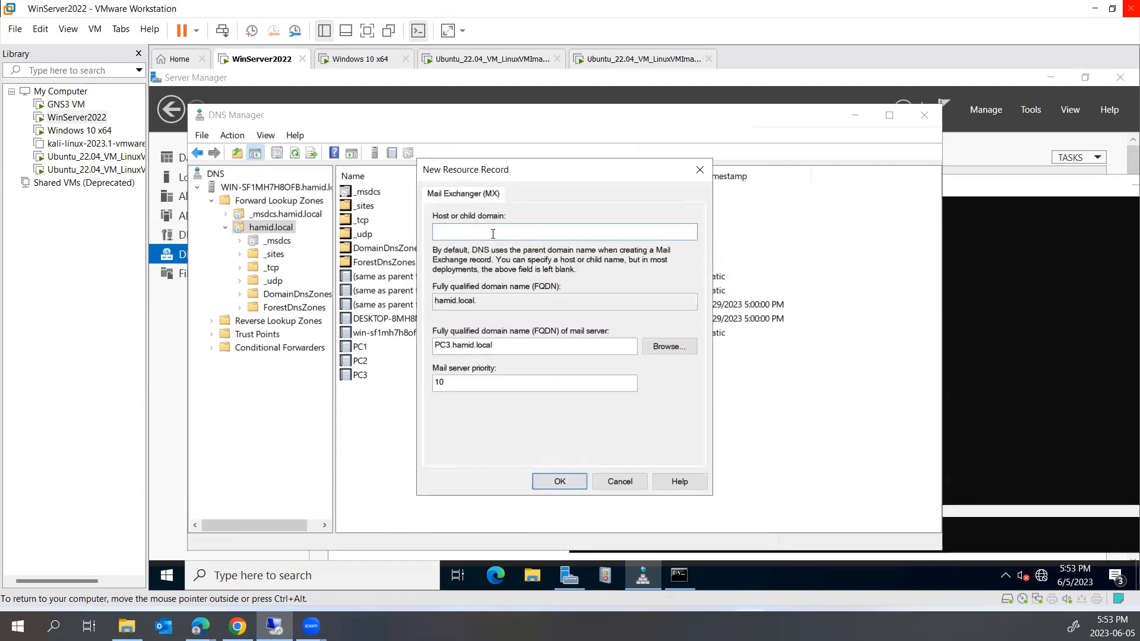
pyautogui.write('mail')
pyautogui.click(560, 481)
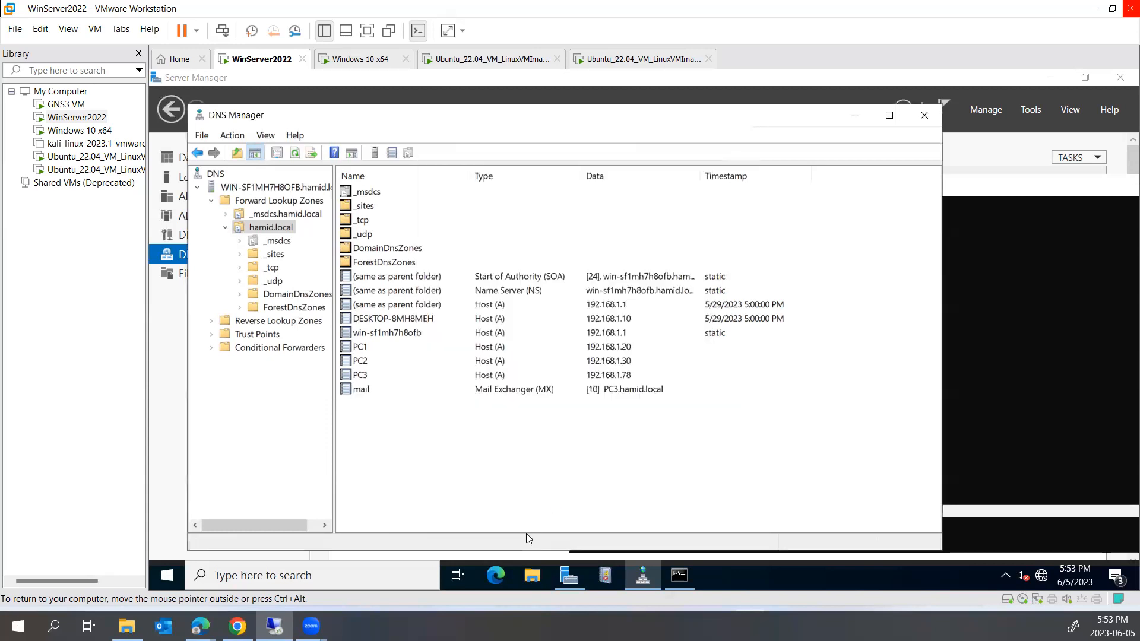
pyautogui.click(425, 392)
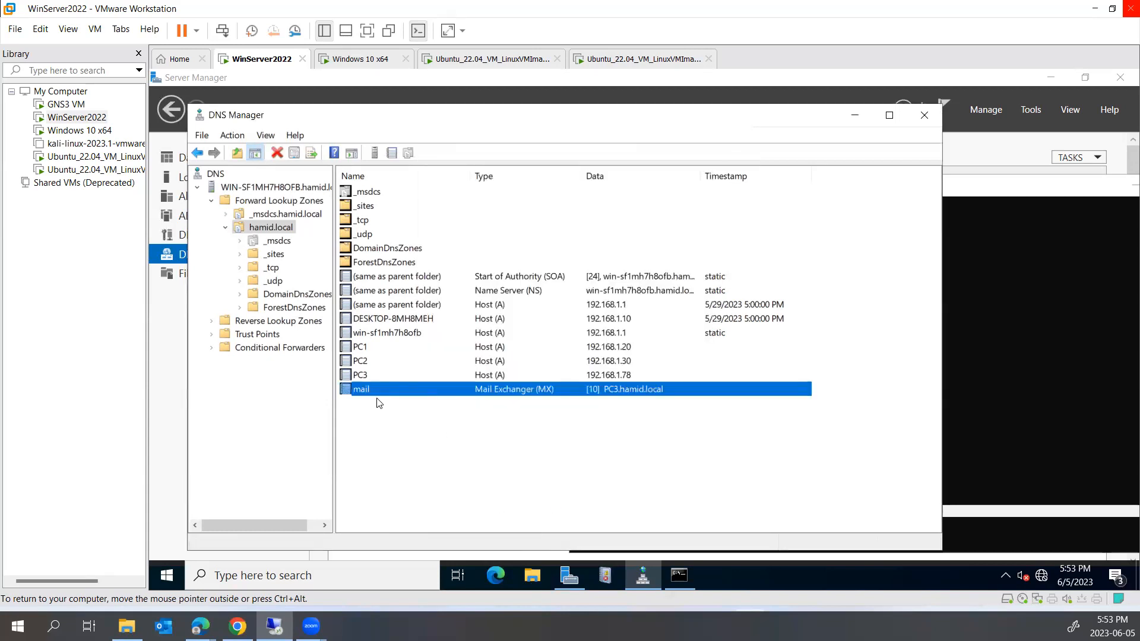
# Look up mail.hamid.local in nslookup
pyautogui.click(971, 387)
pyautogui.write('mail')
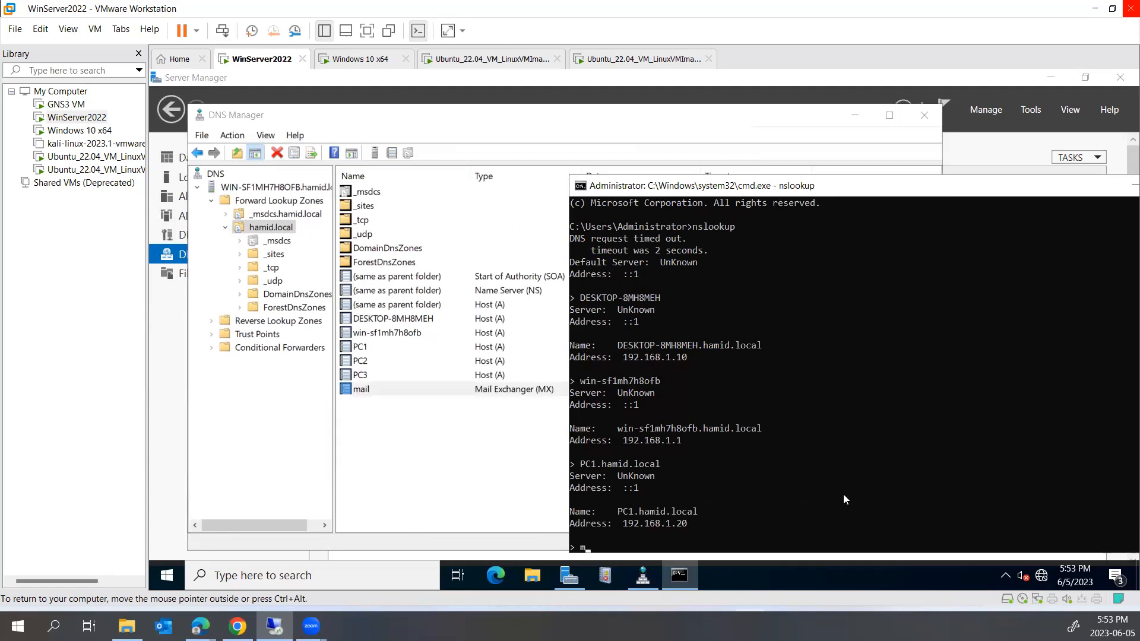
pyautogui.write('.hamid.loca')
pyautogui.write('l')
pyautogui.press('Return')
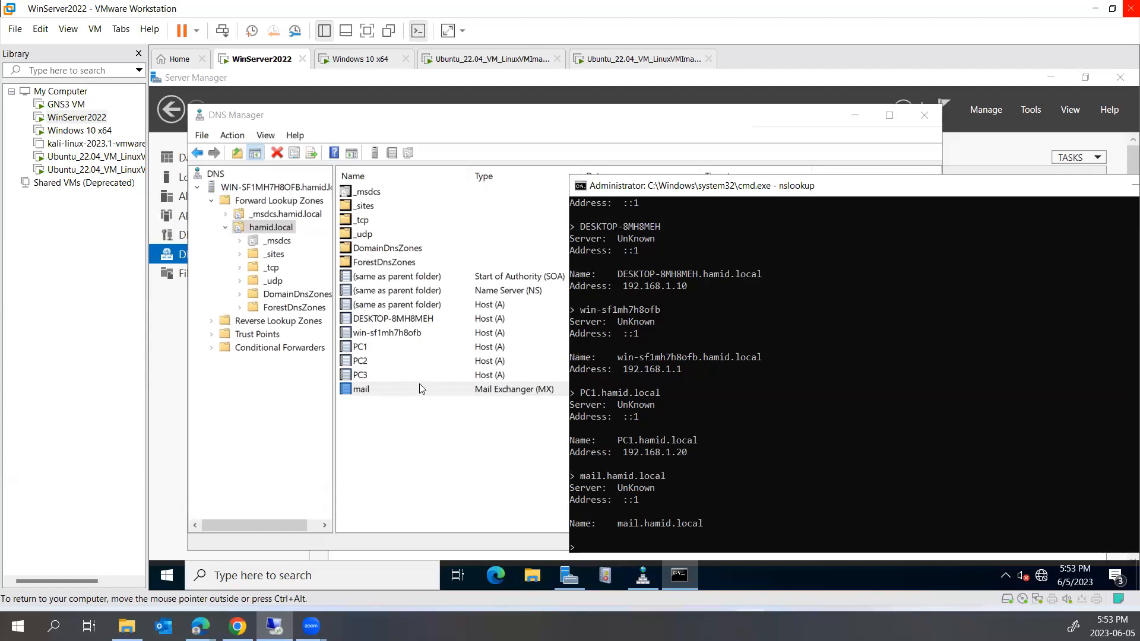
# Reload the hamid.local zone, dismissing the open property sheets error
pyautogui.doubleClick(443, 389)
pyautogui.click(533, 521)
pyautogui.rightClick(266, 229)
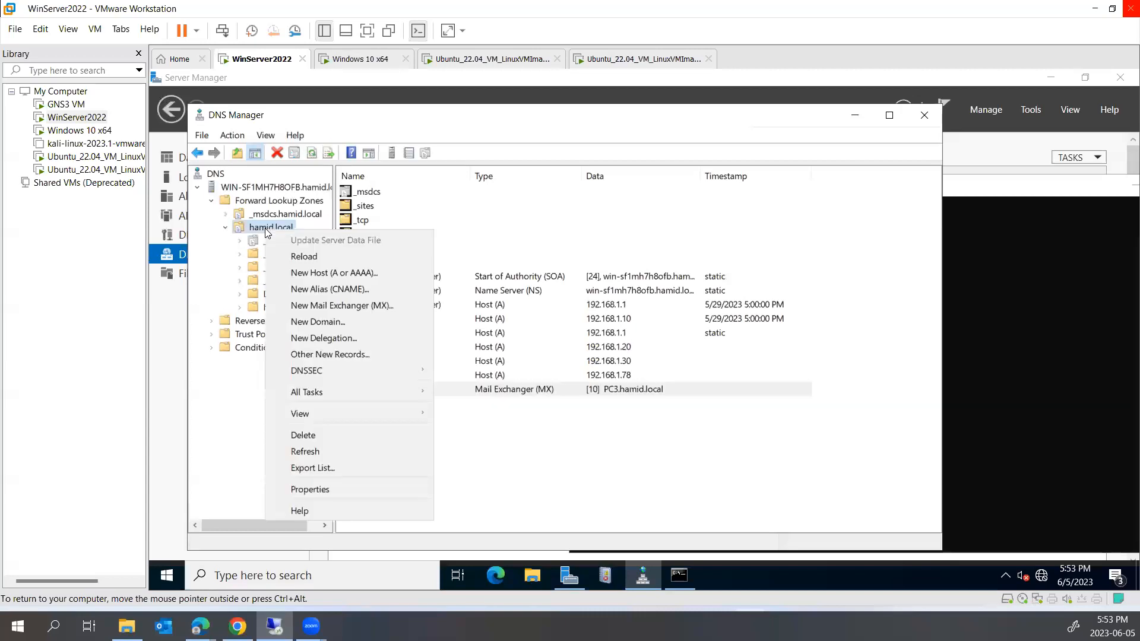
pyautogui.moveTo(369, 392)
pyautogui.click(475, 407)
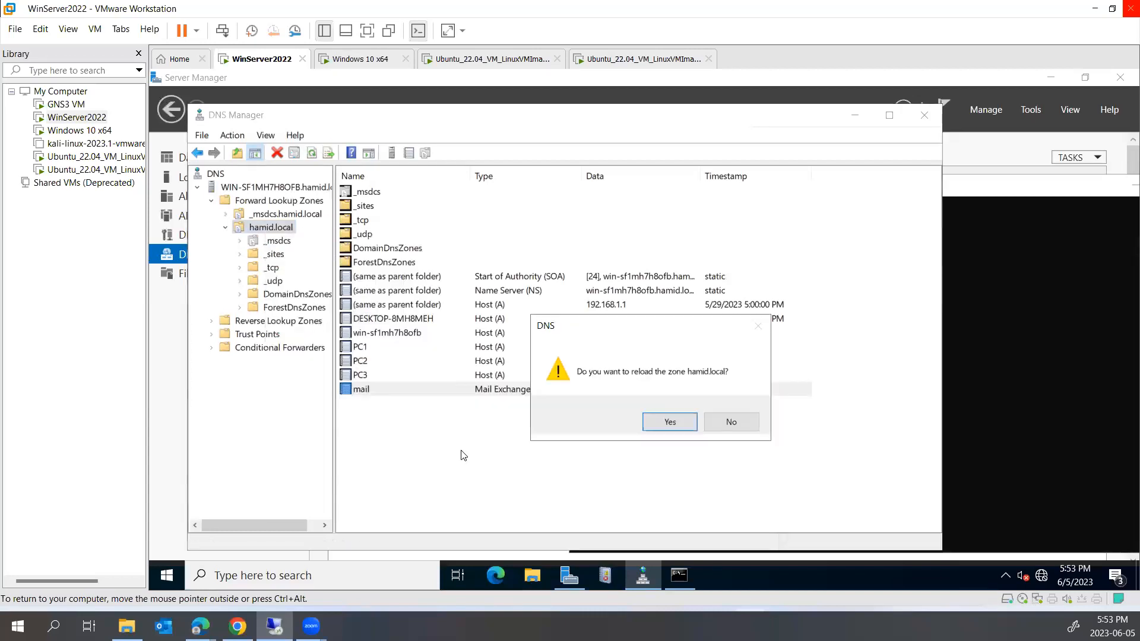
pyautogui.click(671, 421)
pyautogui.click(747, 428)
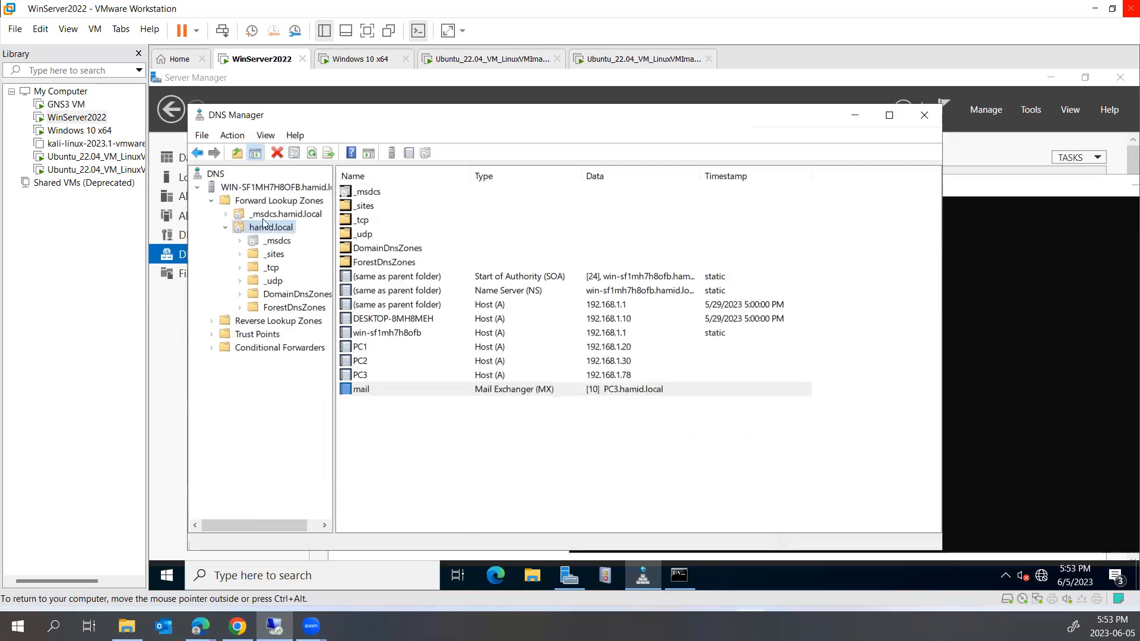
# Clear the DNS server cache and restart the DNS service
pyautogui.rightClick(252, 187)
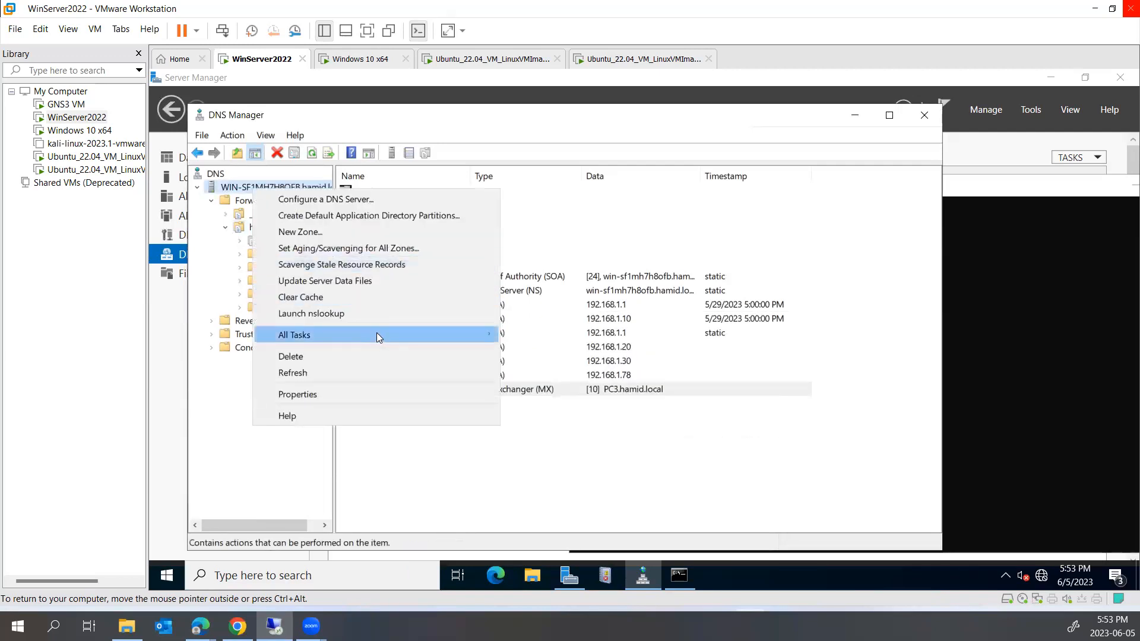
pyautogui.click(376, 296)
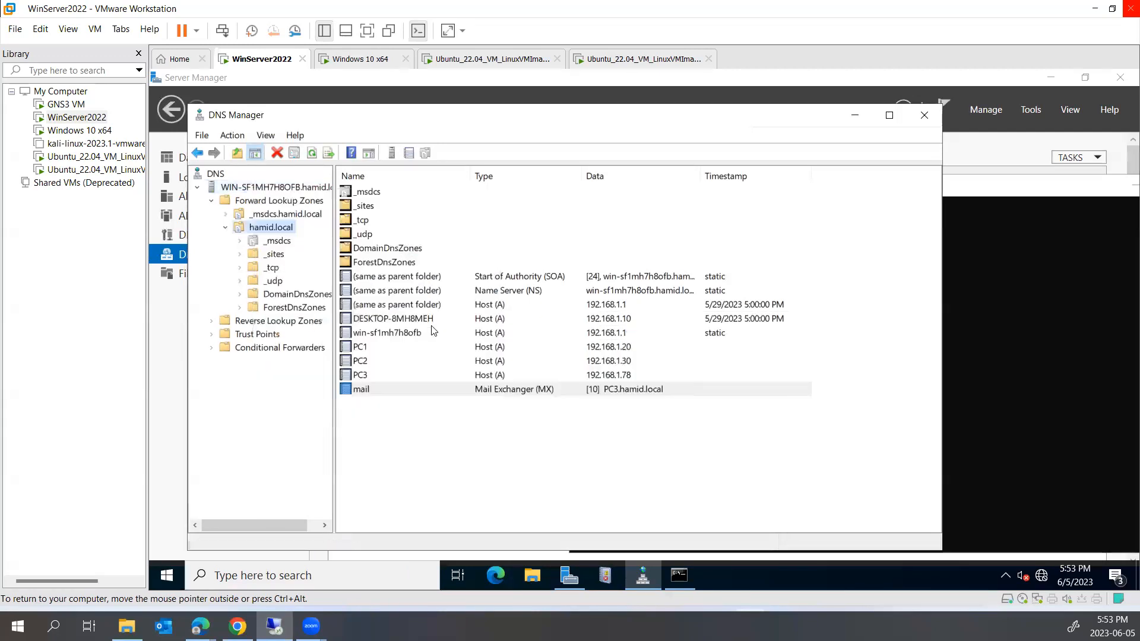
pyautogui.rightClick(262, 187)
pyautogui.moveTo(373, 335)
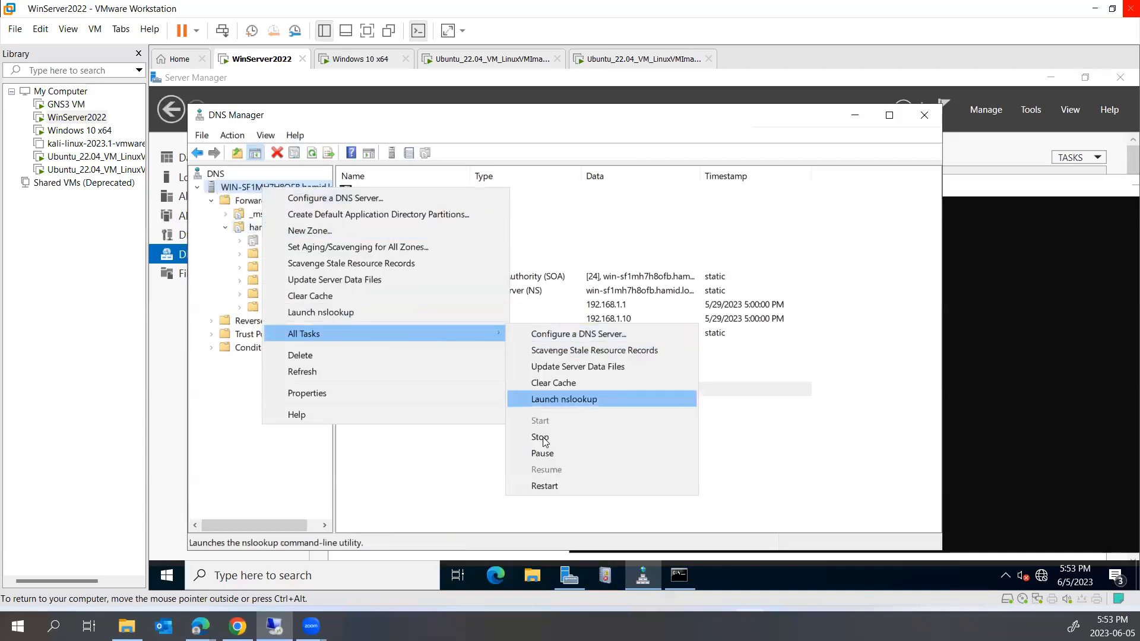
pyautogui.click(550, 488)
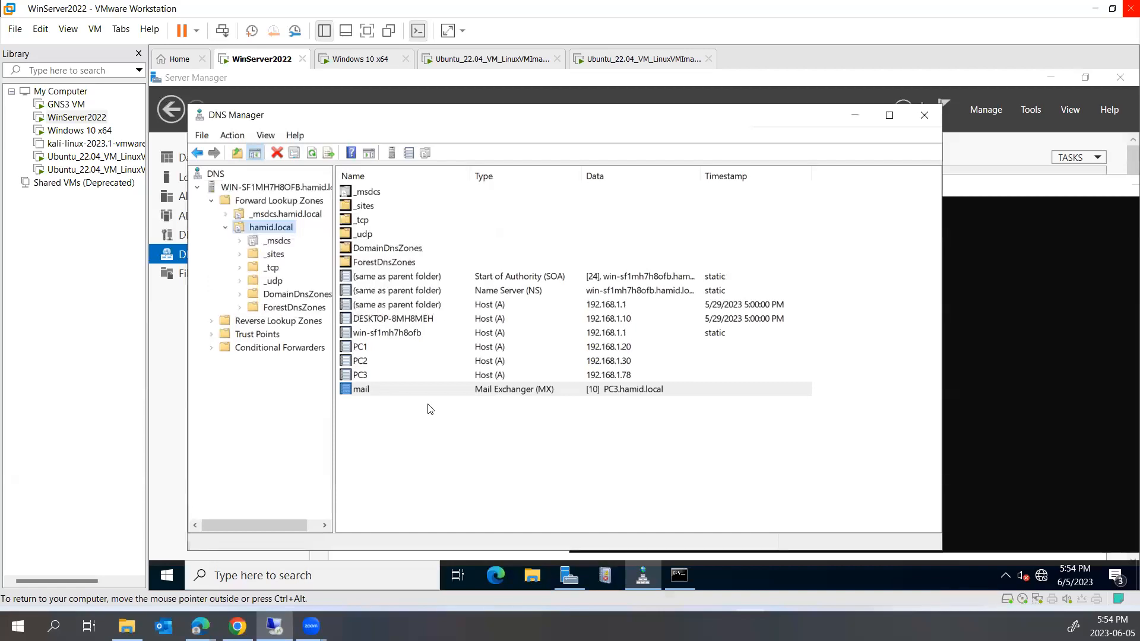
# Rerun the nslookup query for mail.hamid.local
pyautogui.click(964, 371)
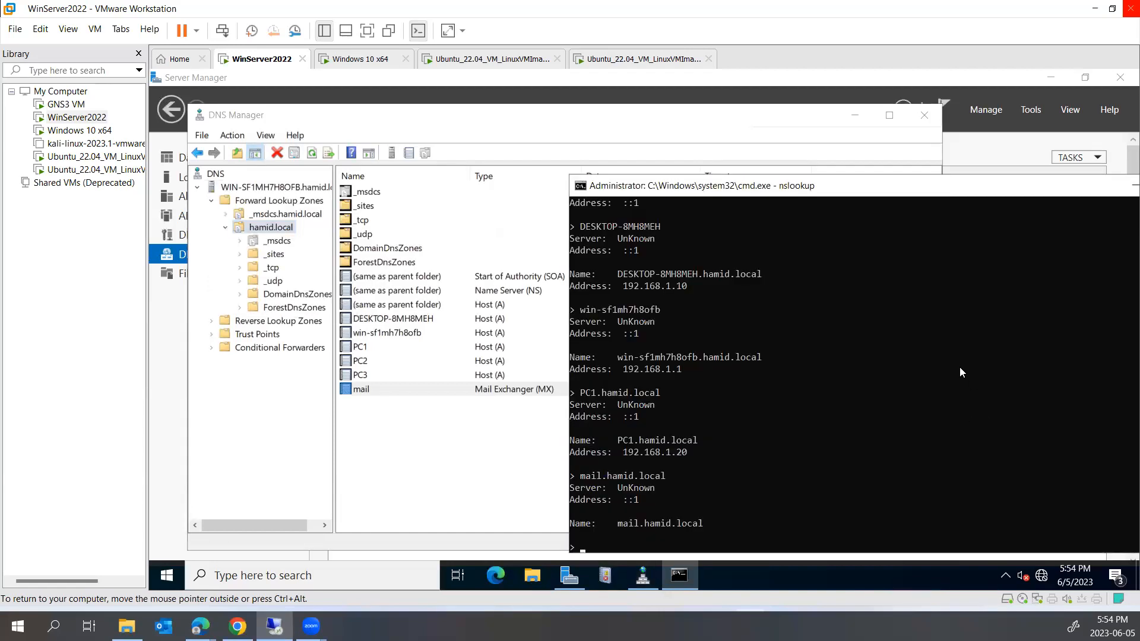
pyautogui.write('mail.hamid.local')
pyautogui.press('Return')
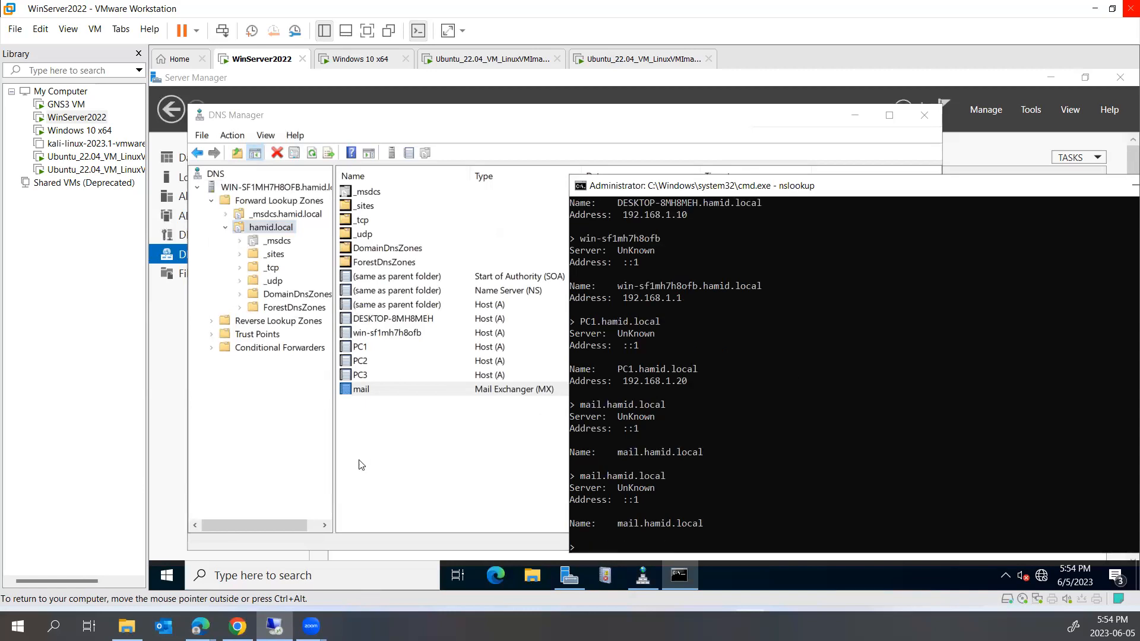
# Start a new Alias (CNAME) record named 'mail' and browse for a target, then cancel
pyautogui.rightClick(410, 453)
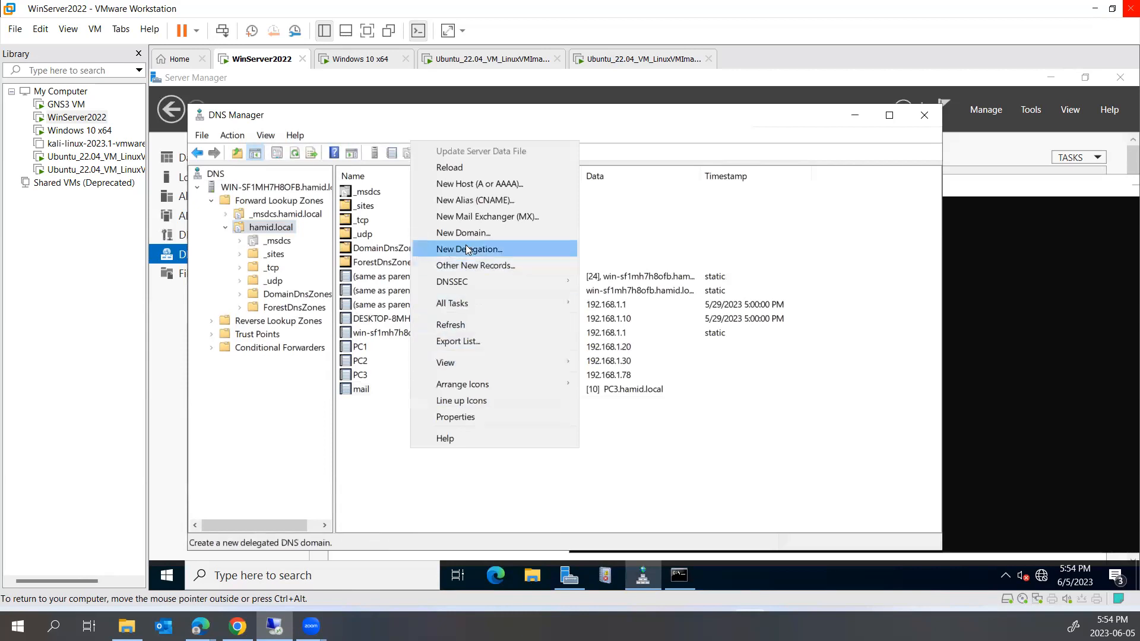
pyautogui.click(471, 200)
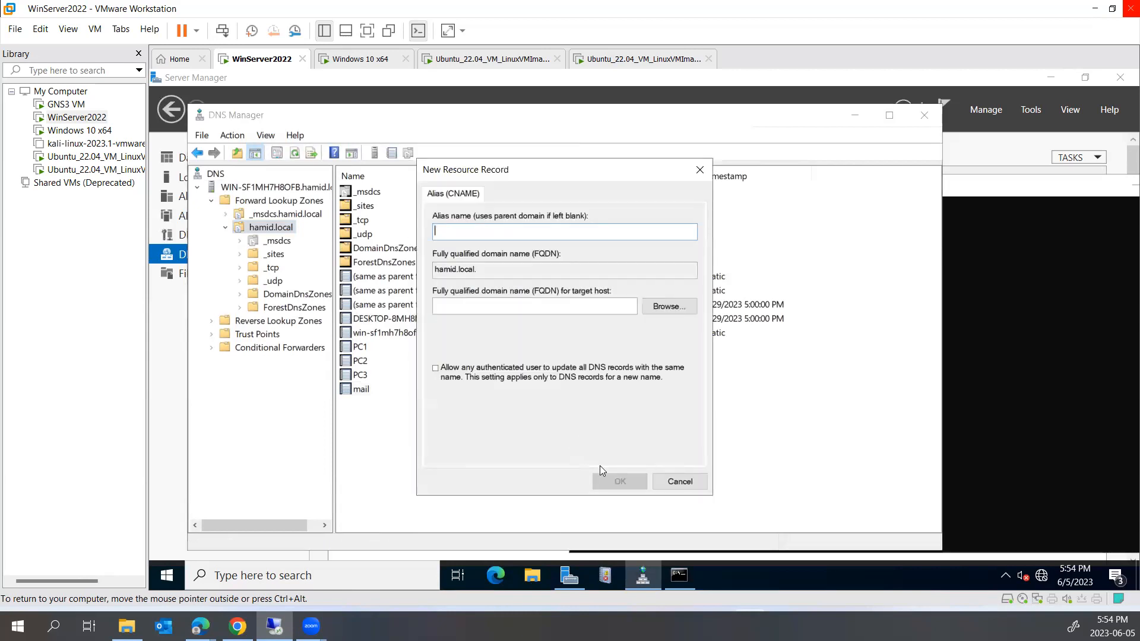
pyautogui.write('mail')
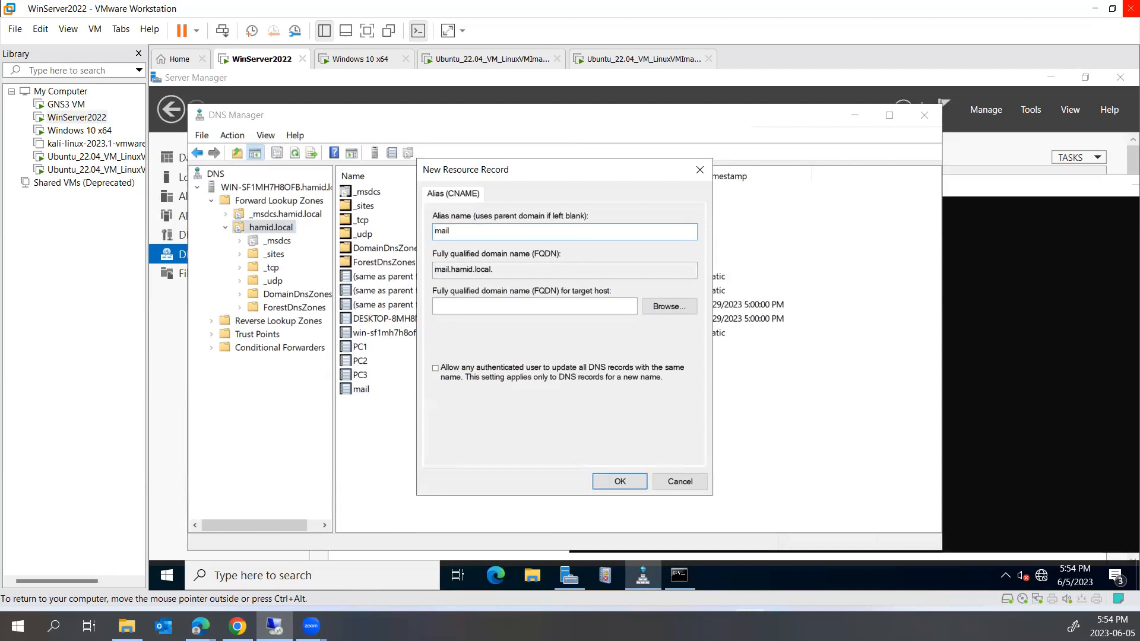
pyautogui.click(643, 301)
pyautogui.doubleClick(454, 288)
pyautogui.doubleClick(470, 285)
pyautogui.click(469, 299)
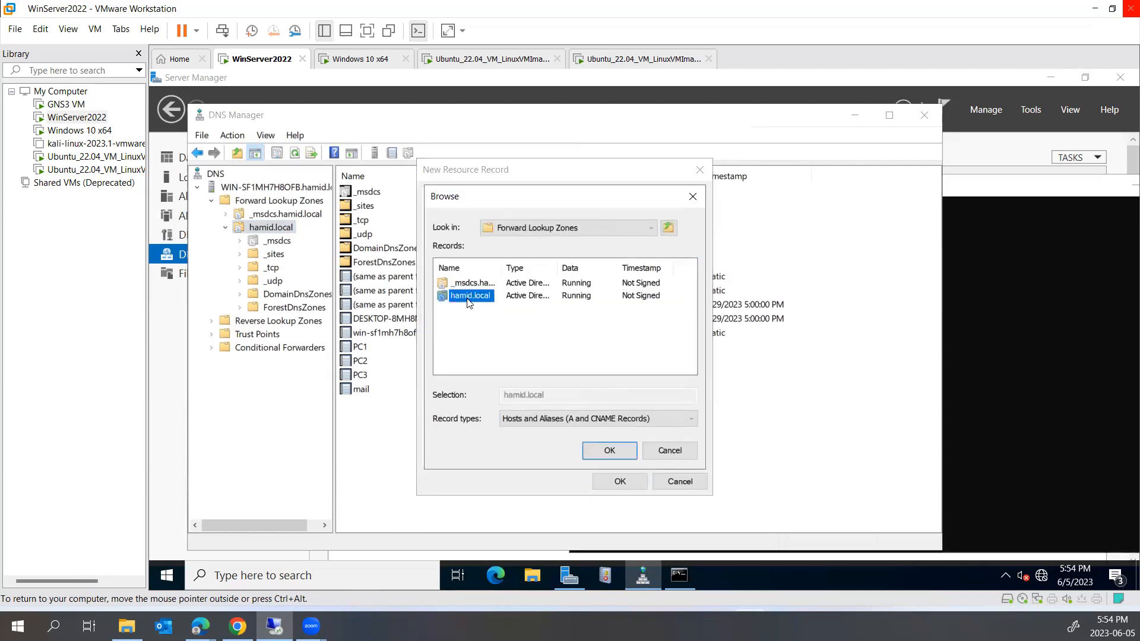
pyautogui.doubleClick(469, 296)
pyautogui.scroll(-2, 475, 359)
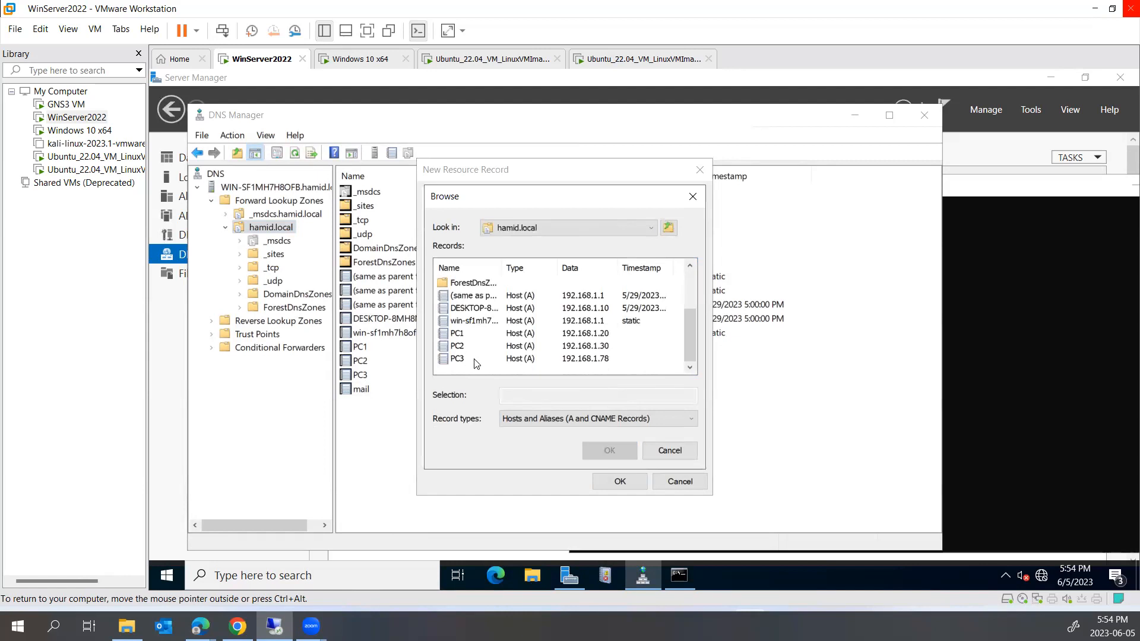
pyautogui.press('Escape')
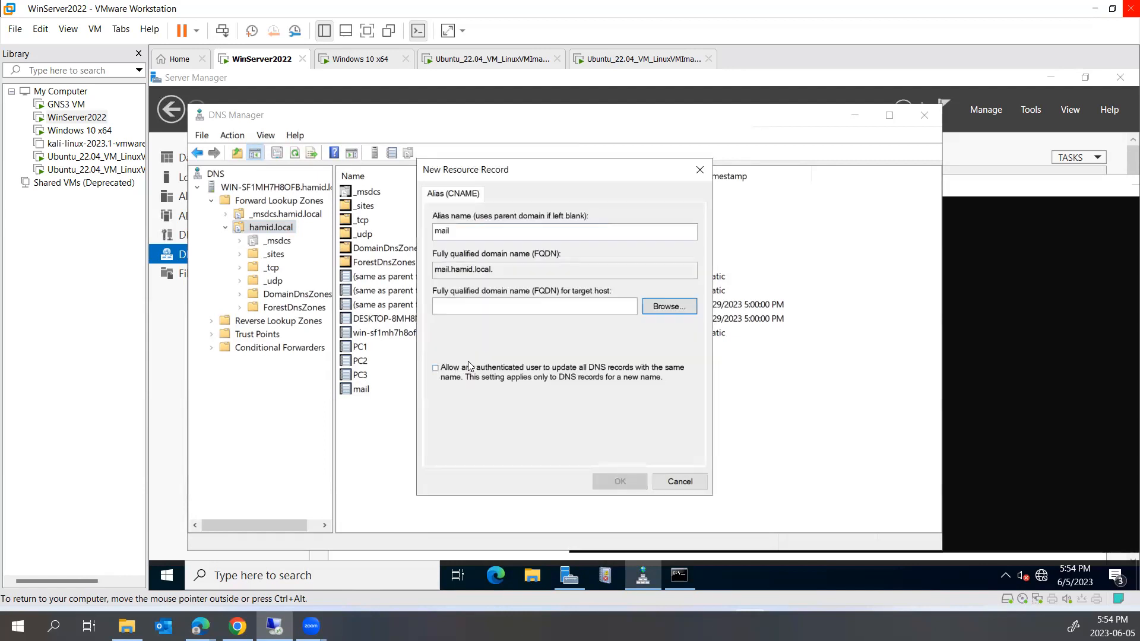
# Set PC3.hamid.local as the alias target; creating 'mail' fails with an incompatible record error
pyautogui.click(660, 310)
pyautogui.doubleClick(459, 288)
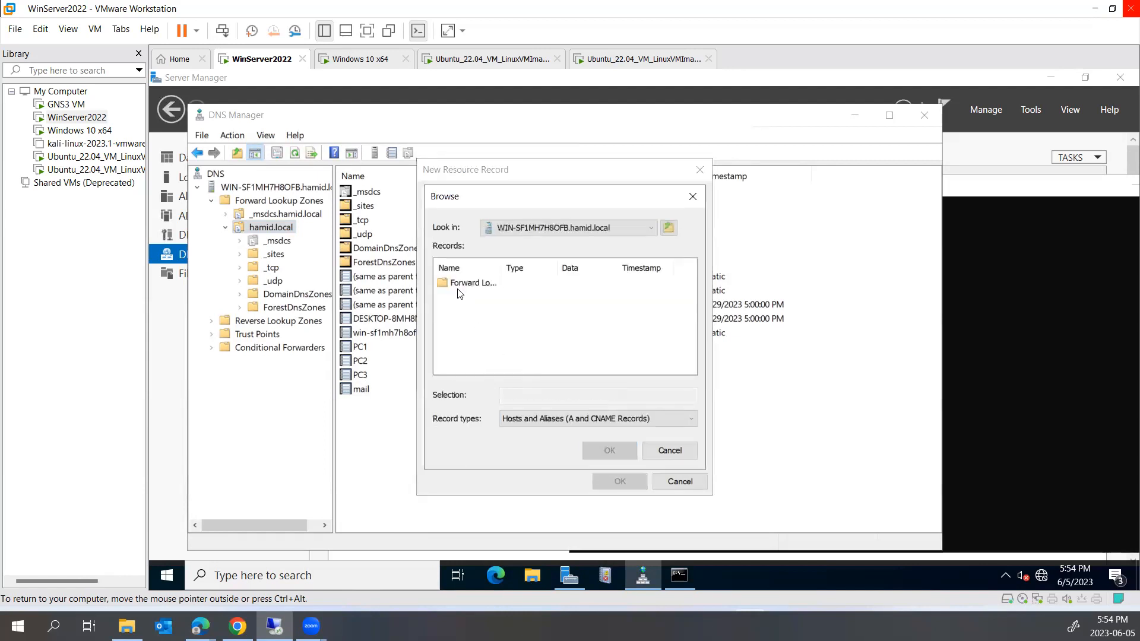
pyautogui.doubleClick(460, 283)
pyautogui.doubleClick(460, 296)
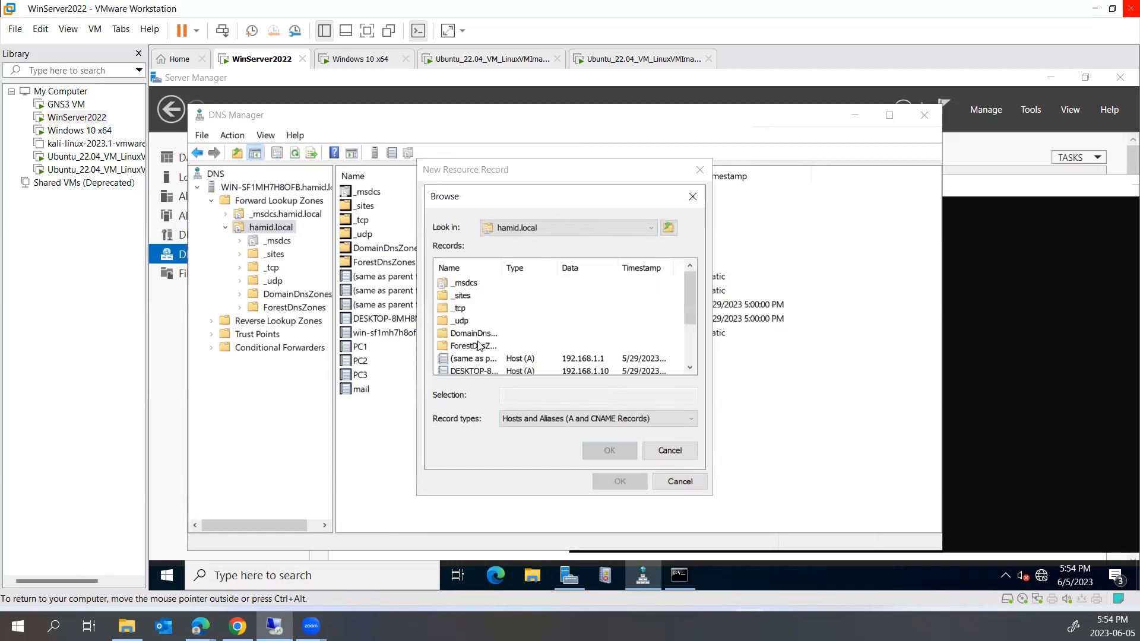
pyautogui.scroll(-2, 479, 346)
pyautogui.click(457, 358)
pyautogui.click(609, 452)
pyautogui.click(603, 479)
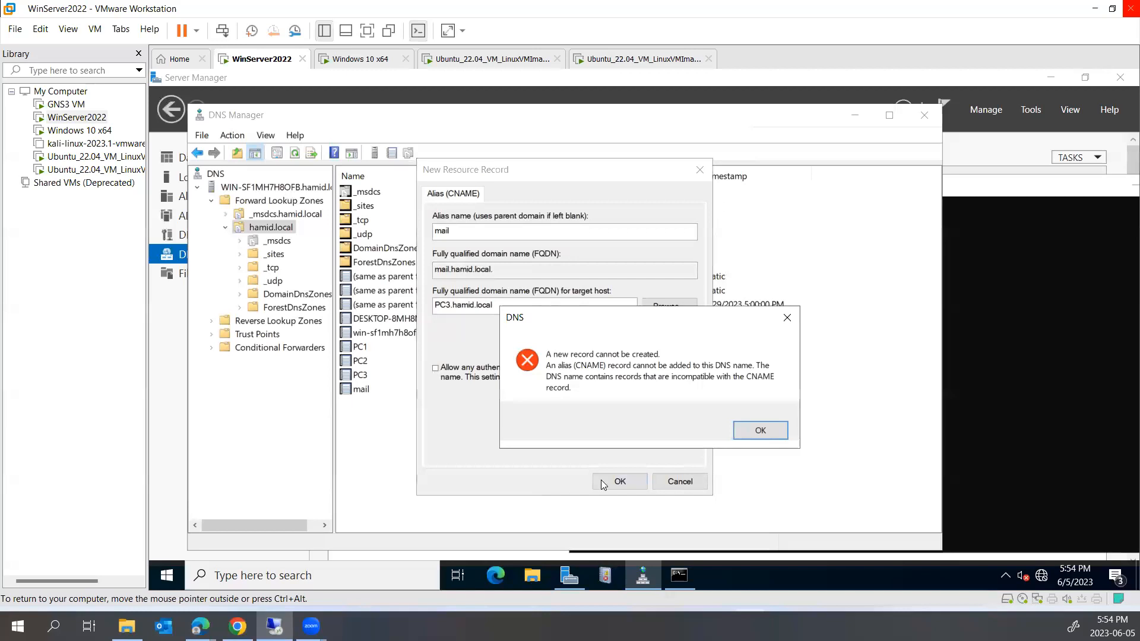
pyautogui.click(773, 437)
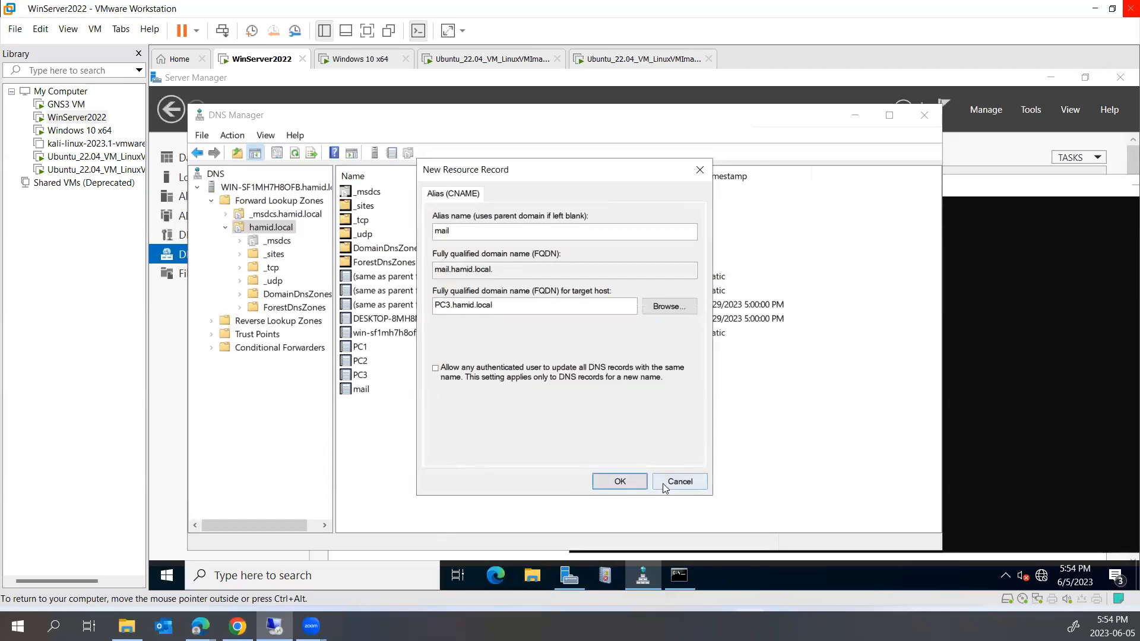
# Rename the alias to 'webmail' and create the CNAME record
pyautogui.click(455, 231)
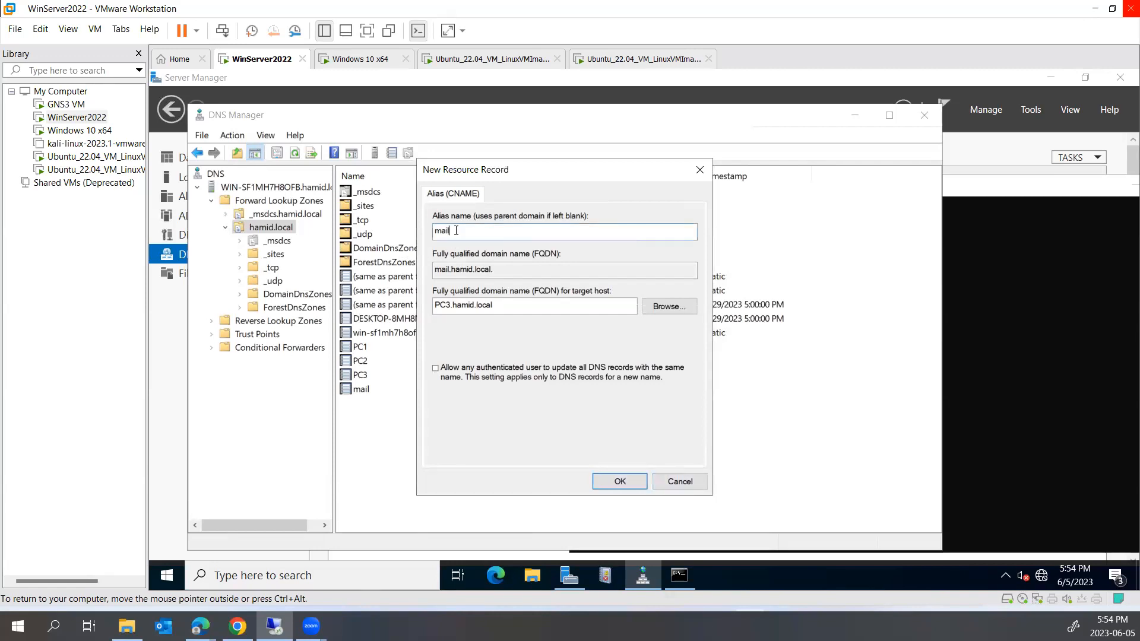
pyautogui.hotkey('shift', 'Home')
pyautogui.write('webmail')
pyautogui.click(619, 481)
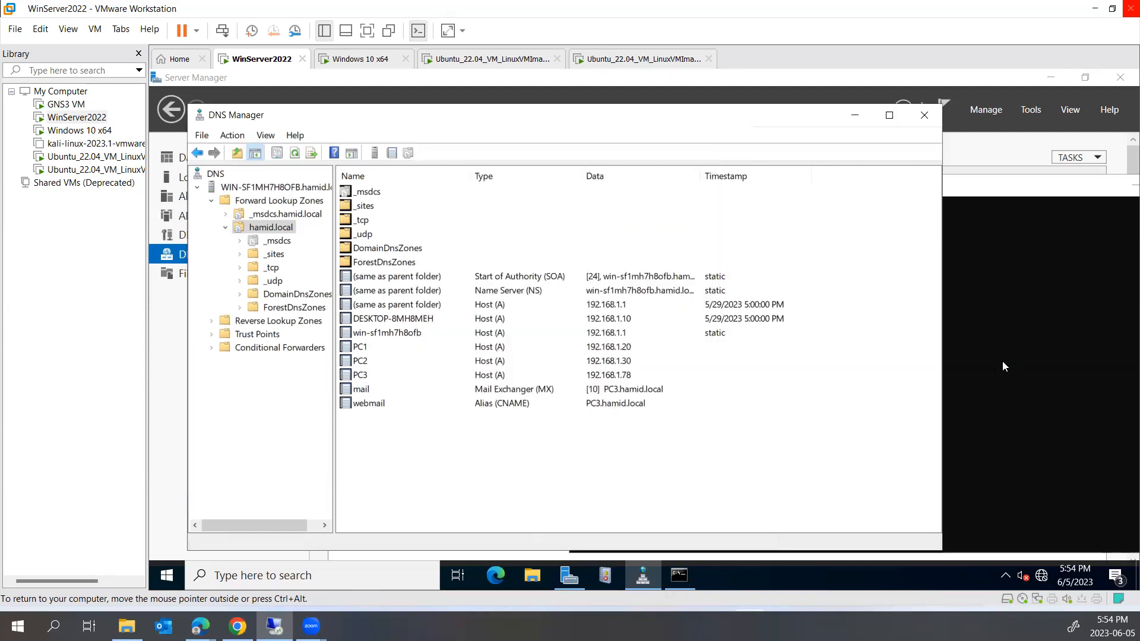
# Look up webmail.hamid.local in nslookup and note its 192.168.1.78 address in the answer
pyautogui.click(949, 408)
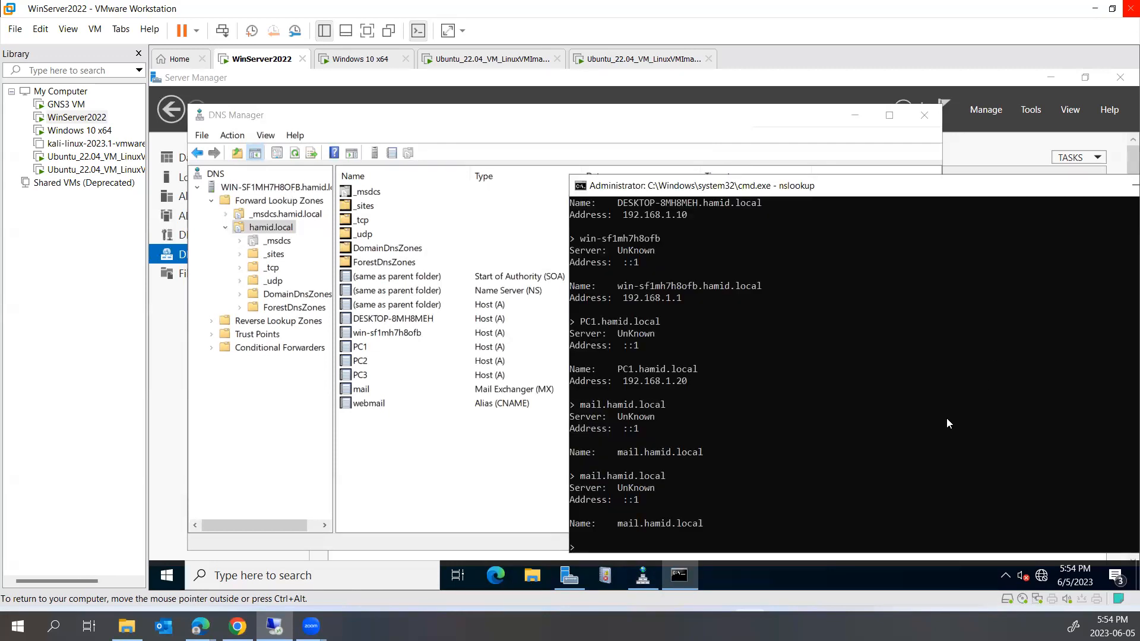
pyautogui.write('webmail.hamid.local')
pyautogui.press('Return')
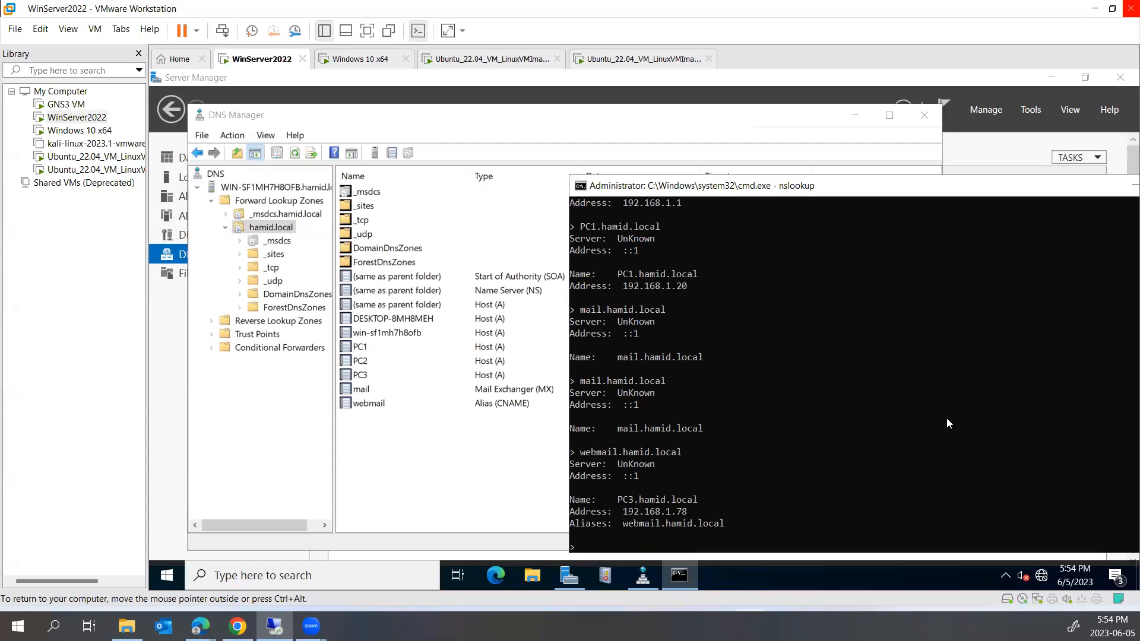
pyautogui.moveTo(615, 511); pyautogui.dragTo(679, 519)
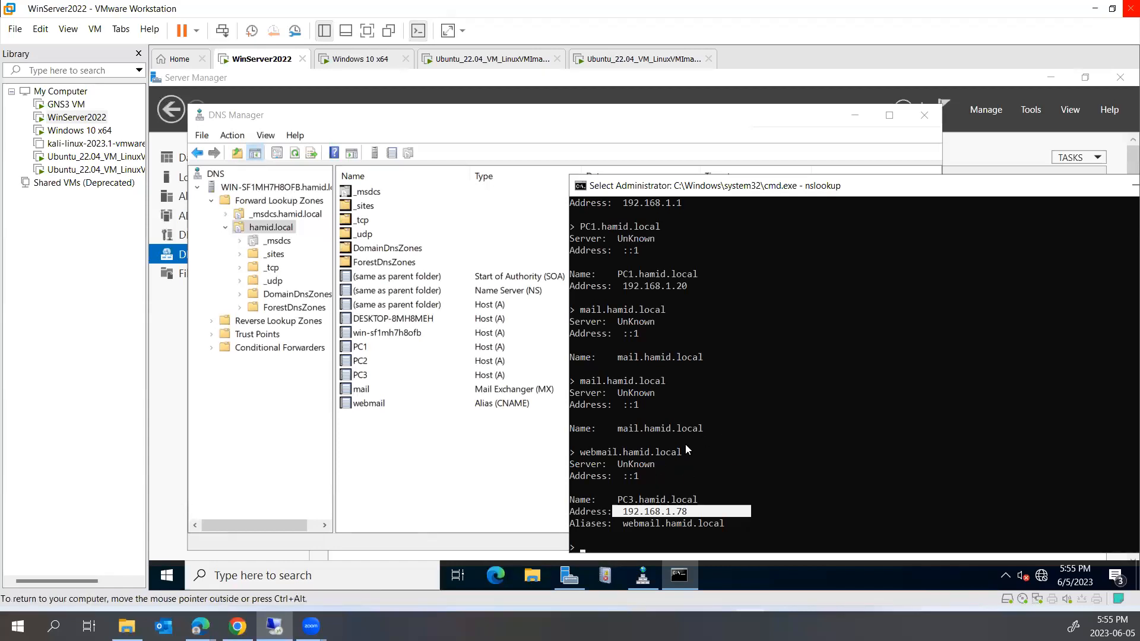
# Run a reverse lookup of 192.168.1.20 and confirm it times out with no answer
pyautogui.write('192.168.1.20')
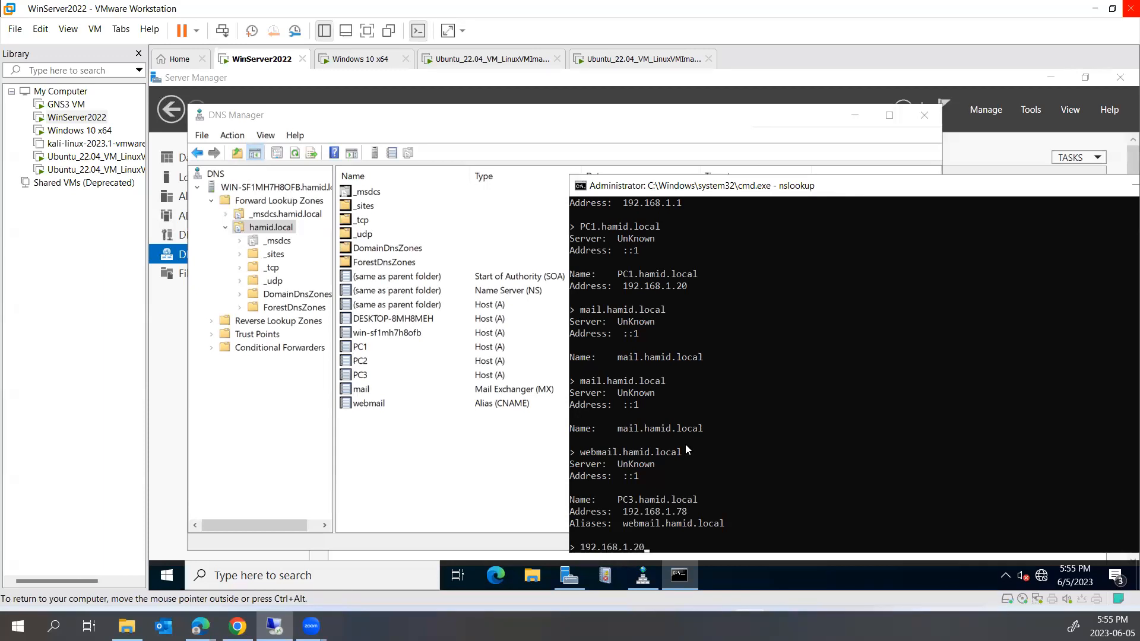
pyautogui.press('Return')
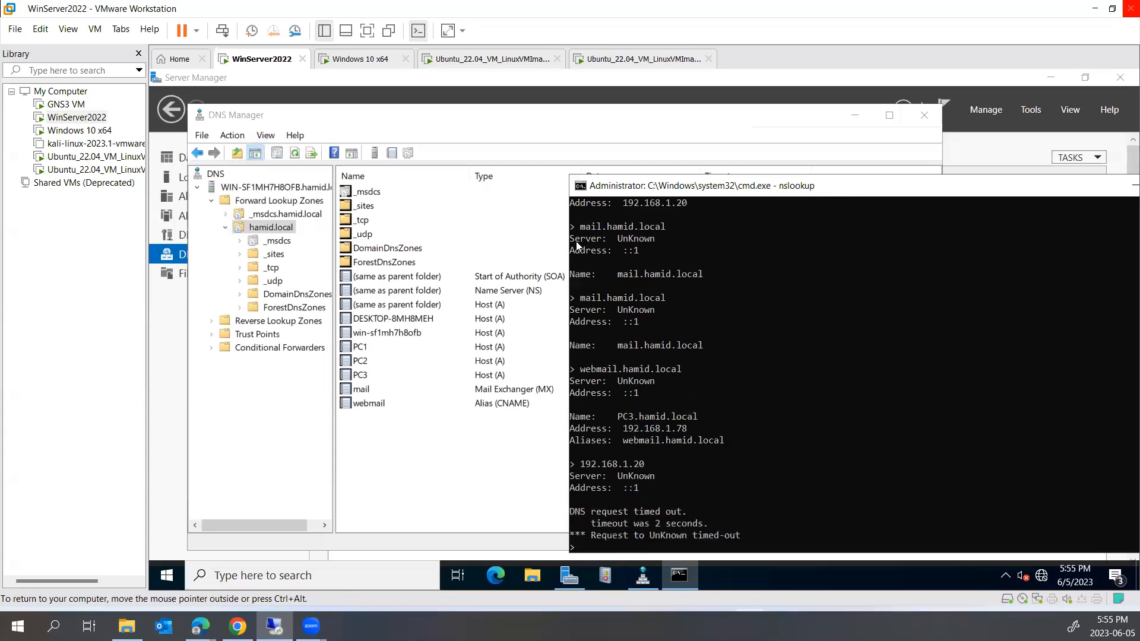
pyautogui.moveTo(607, 185); pyautogui.dragTo(666, 196)
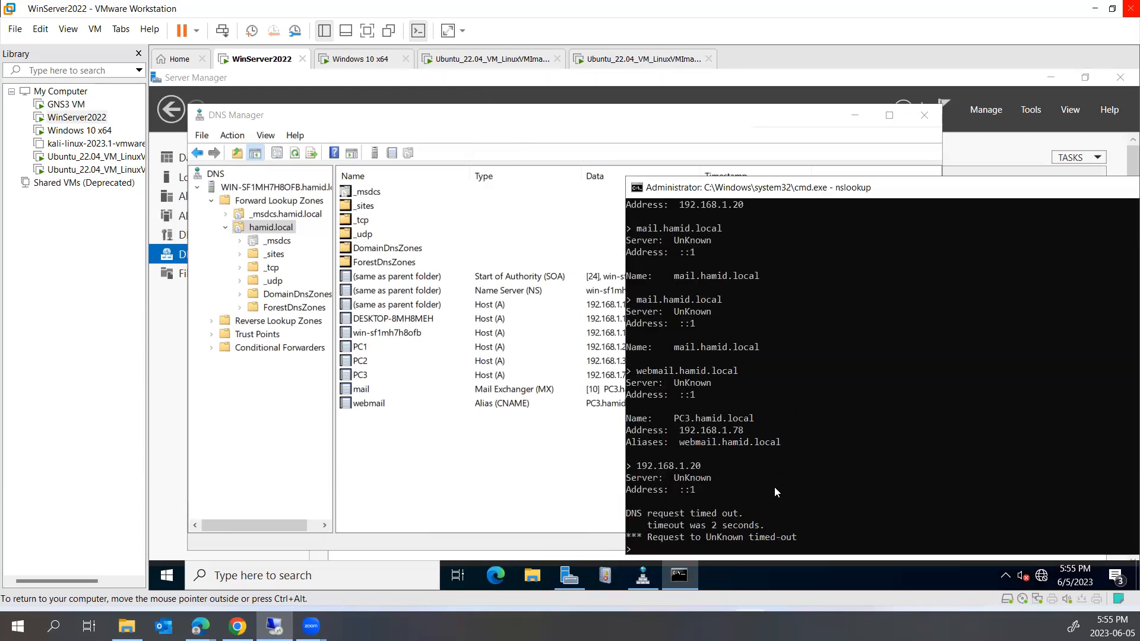
pyautogui.moveTo(666, 466); pyautogui.dragTo(720, 530)
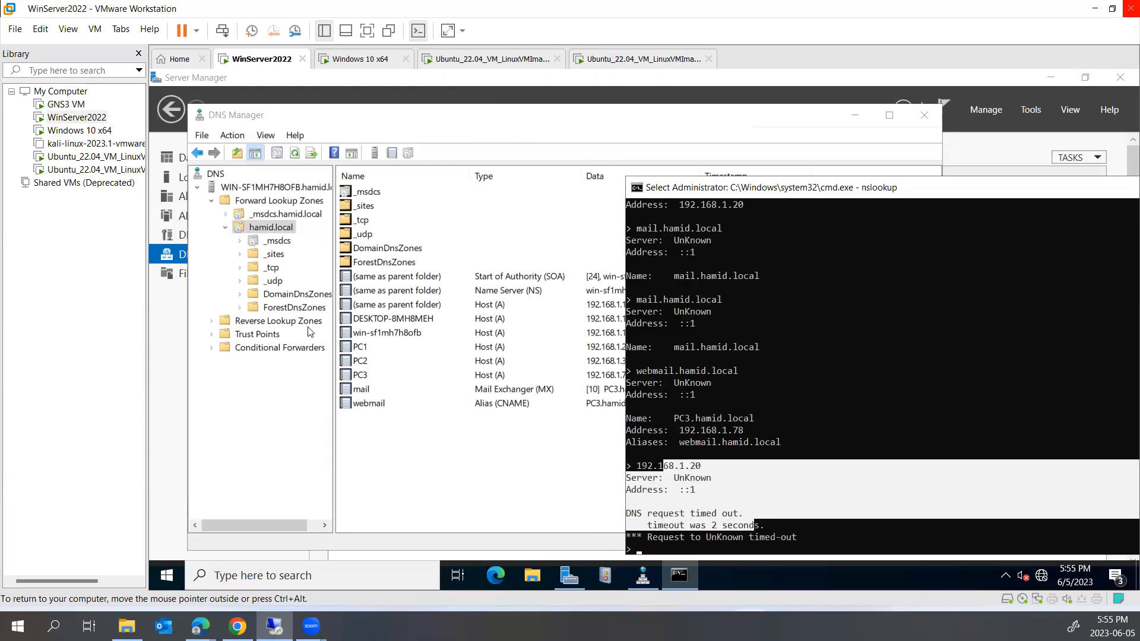
# Create an AD-integrated primary IPv4 reverse zone for network 192.168.1, replicated domain-wide, secure-only updates
pyautogui.click(275, 322)
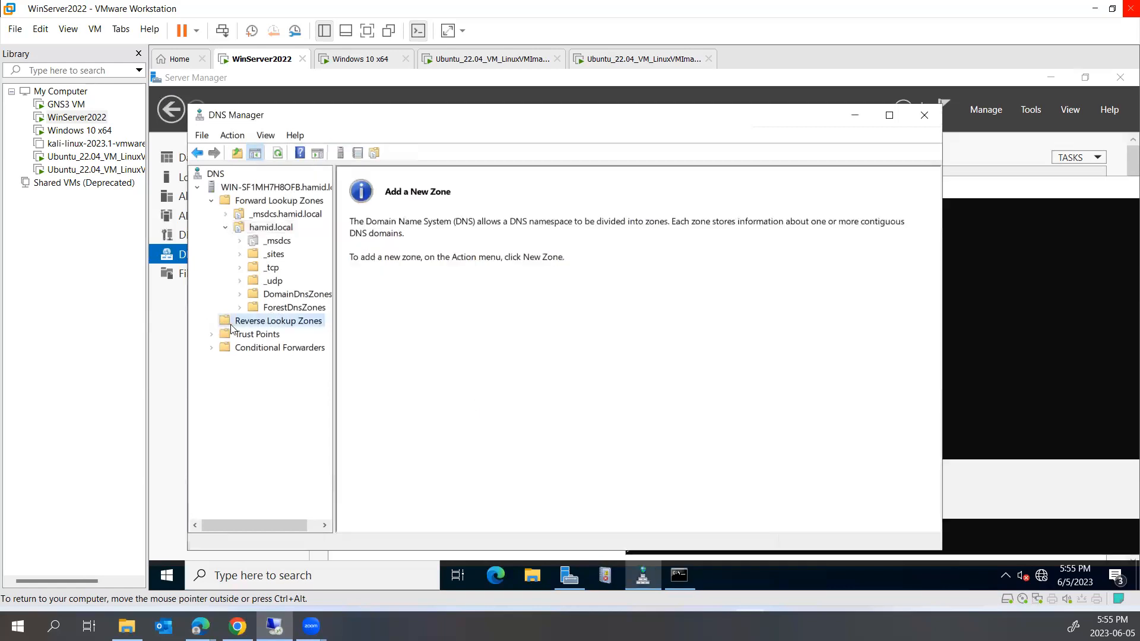
pyautogui.rightClick(290, 324)
pyautogui.click(332, 328)
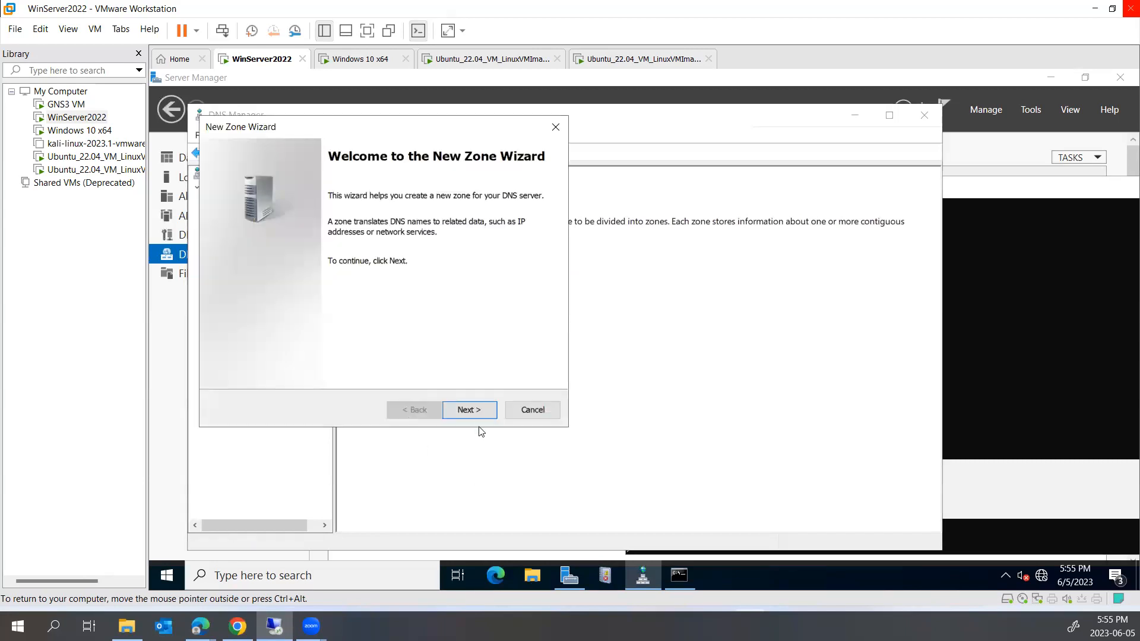
pyautogui.click(473, 413)
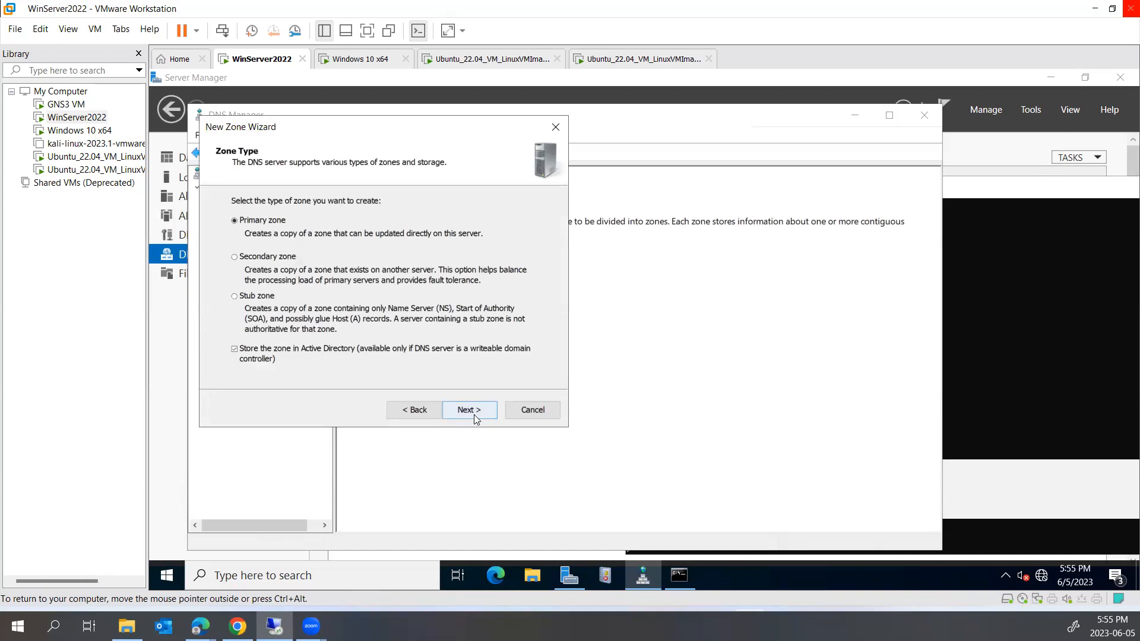
pyautogui.click(475, 412)
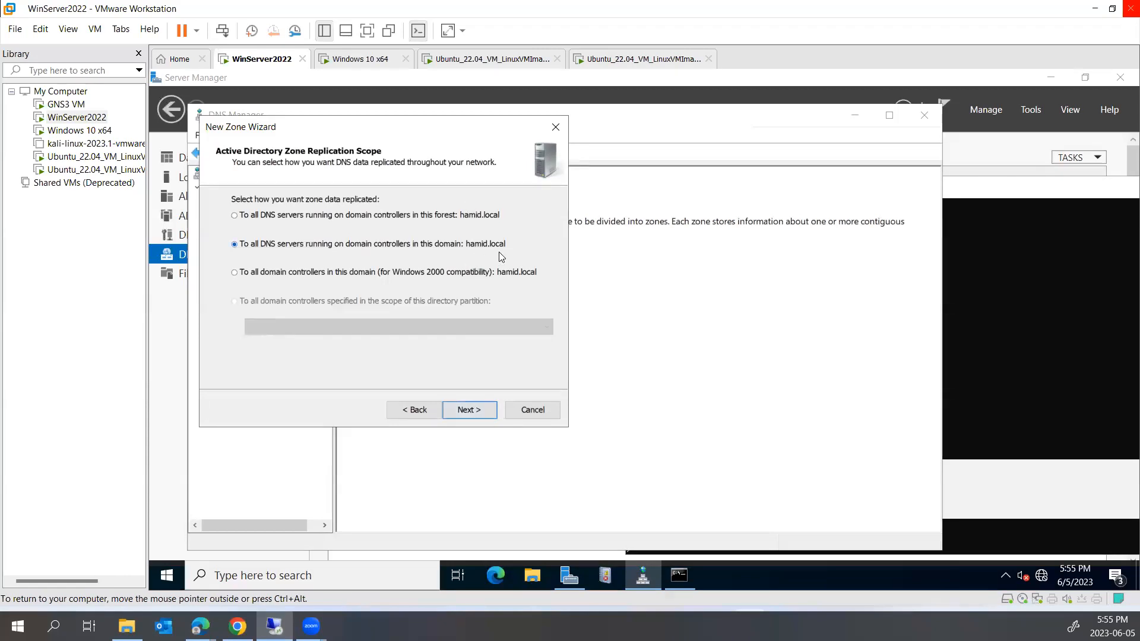
pyautogui.click(473, 409)
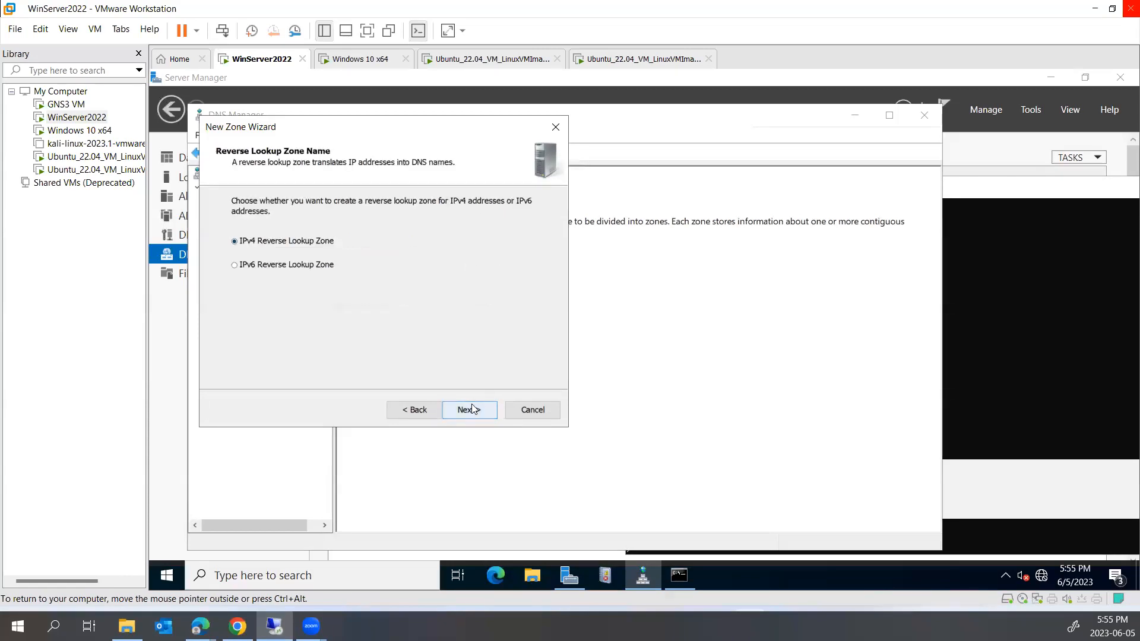
pyautogui.click(464, 411)
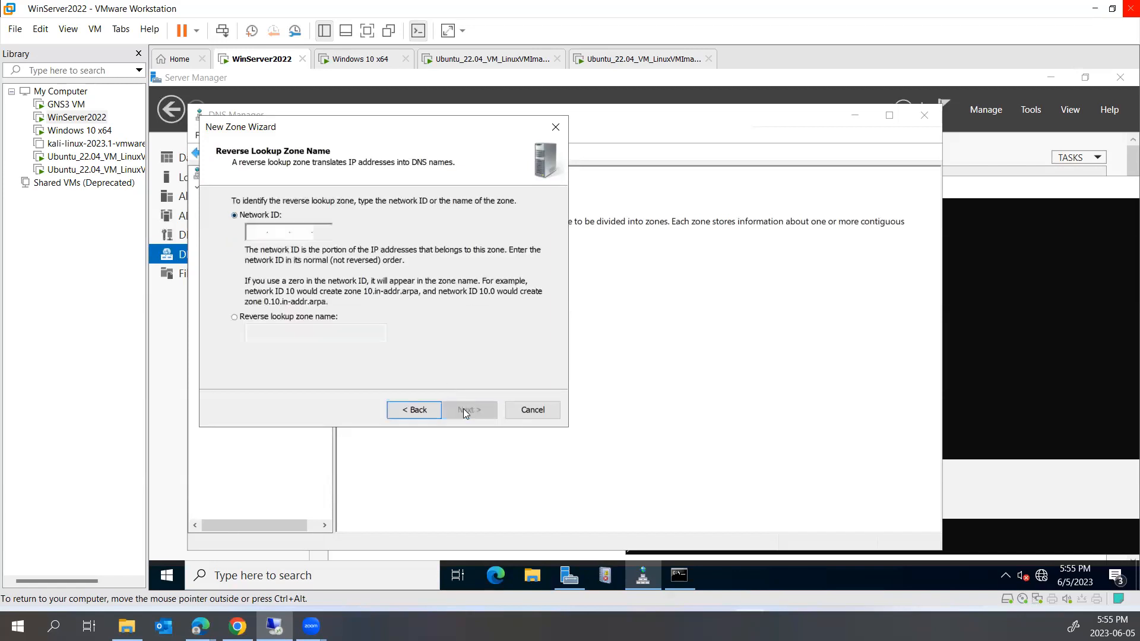
pyautogui.click(257, 235)
pyautogui.write('192.168.')
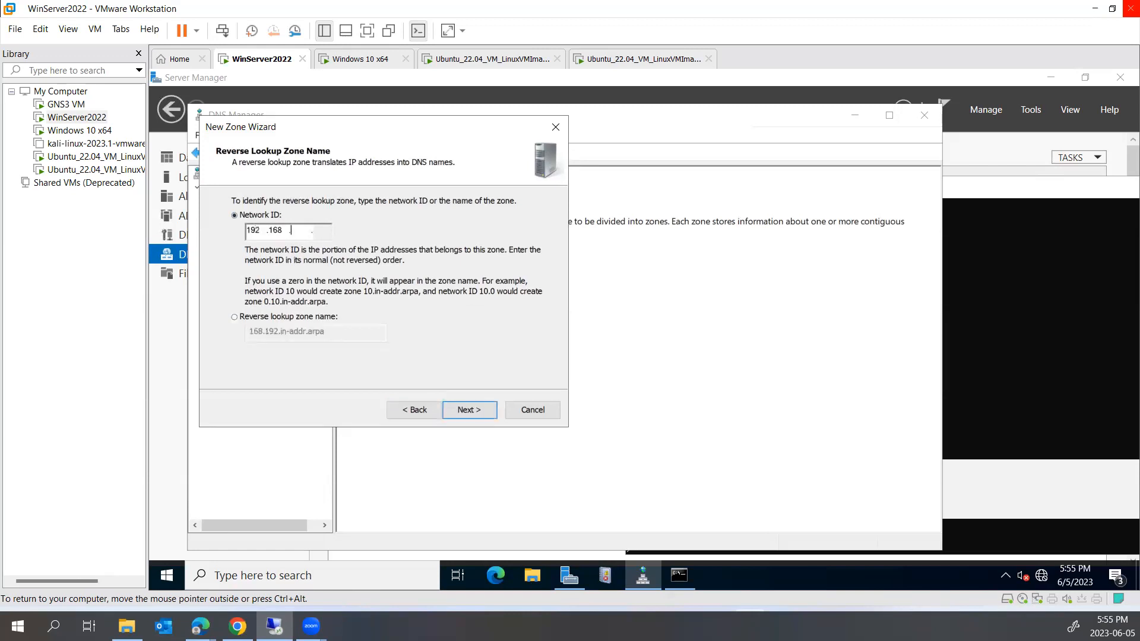
pyautogui.write('1')
pyautogui.click(485, 410)
pyautogui.click(474, 409)
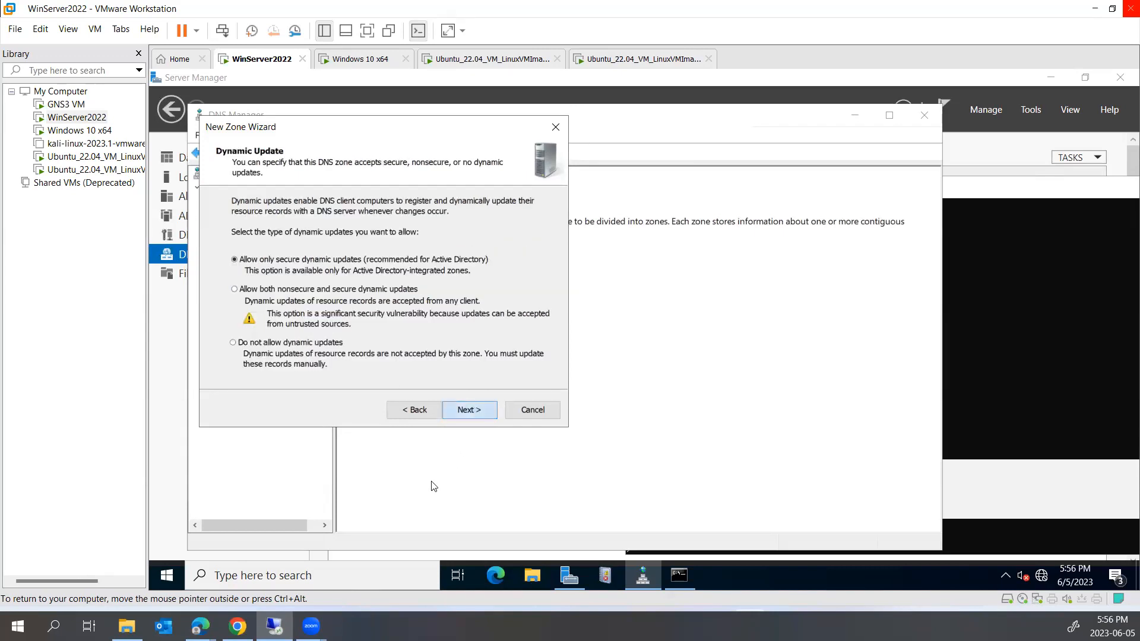
pyautogui.click(461, 410)
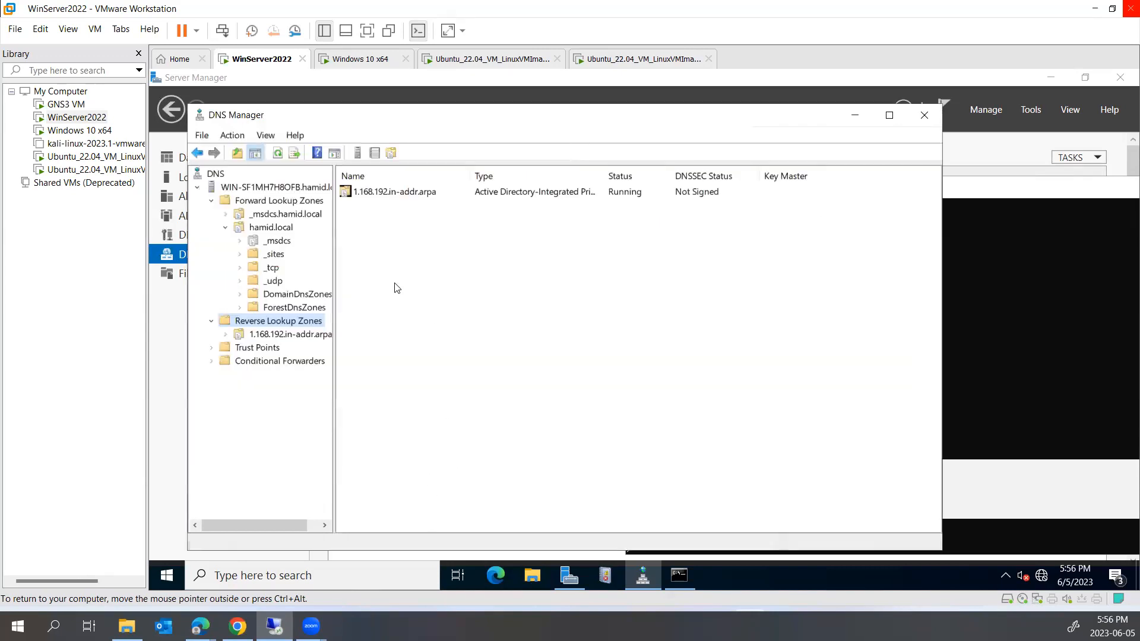
# In the reverse zone, add a PTR record mapping 192.168.1.20 to PC1.hamid.local
pyautogui.doubleClick(364, 196)
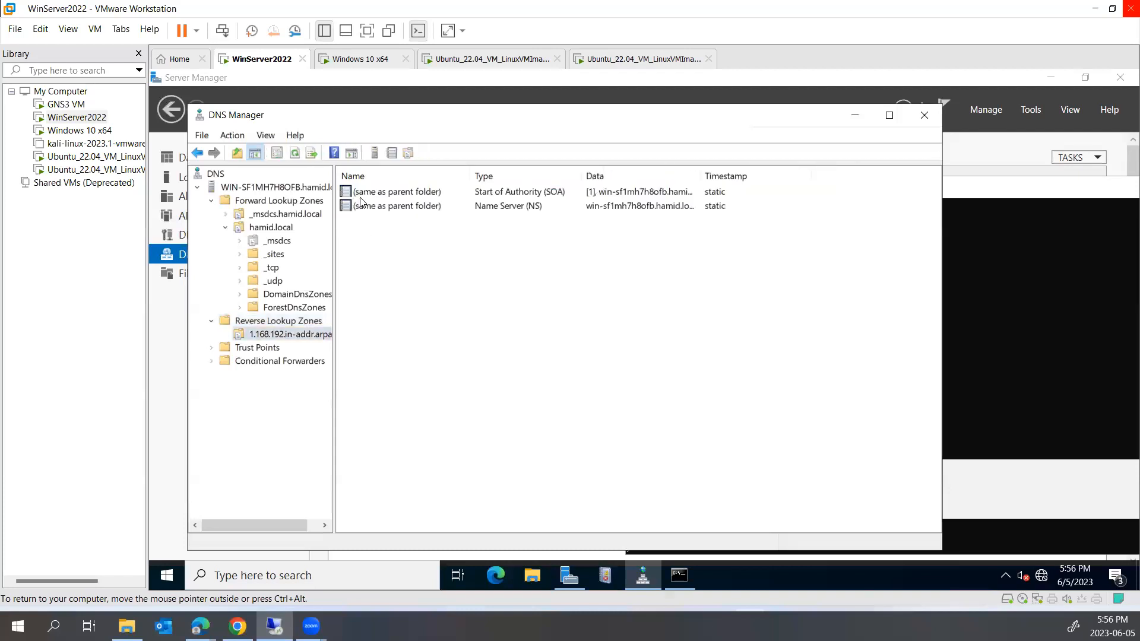
pyautogui.doubleClick(702, 174)
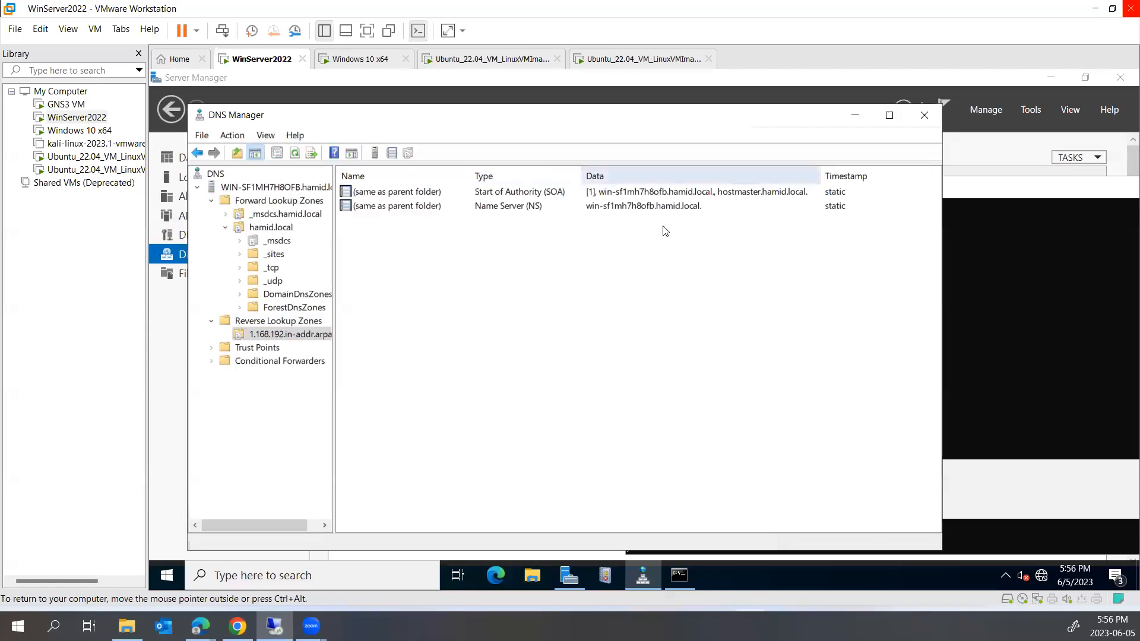
pyautogui.rightClick(408, 252)
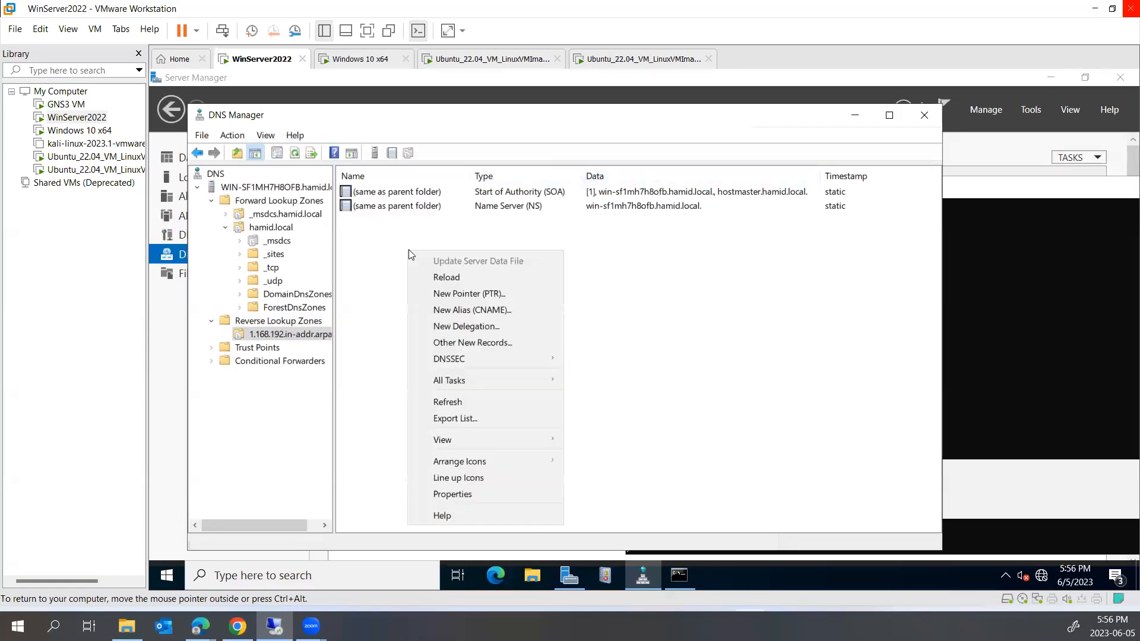
pyautogui.click(446, 298)
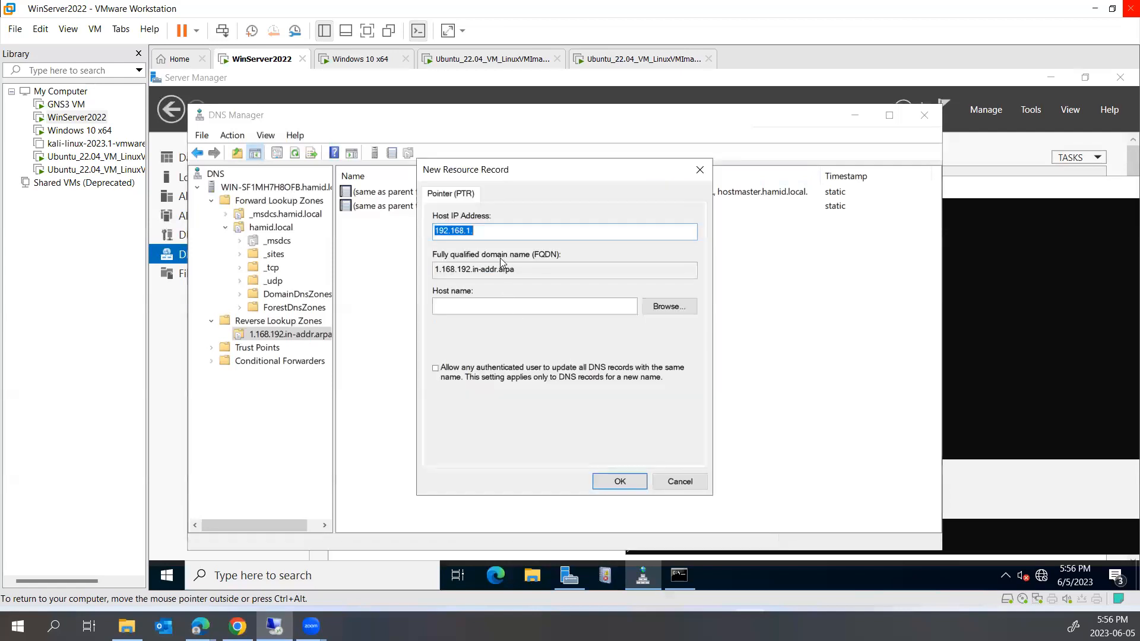
pyautogui.click(504, 236)
pyautogui.write('20')
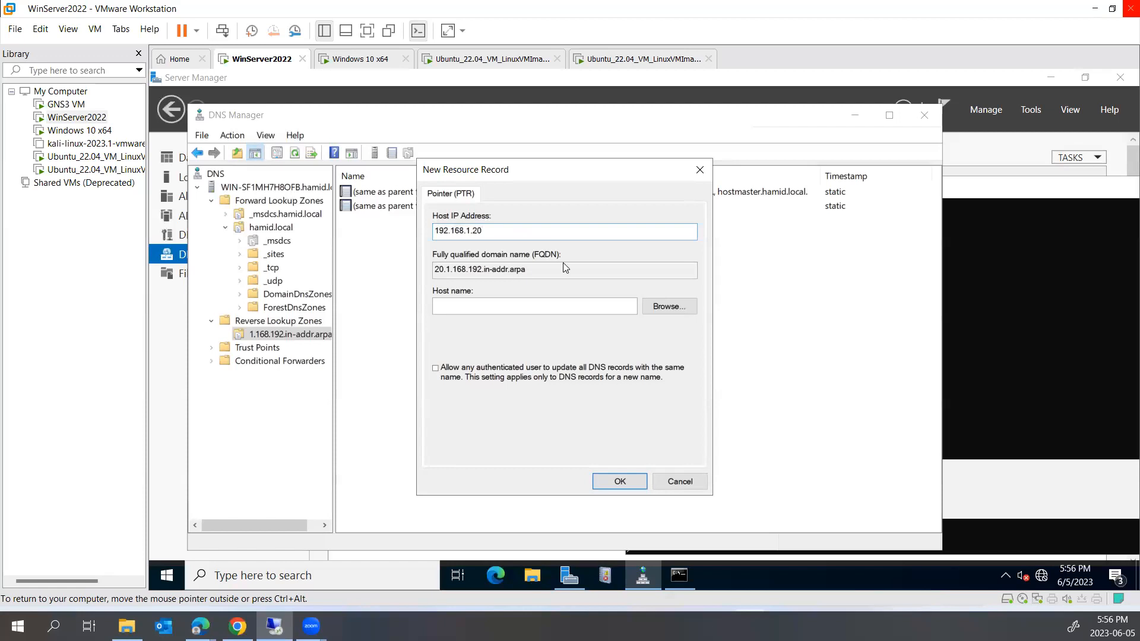
pyautogui.click(667, 310)
pyautogui.doubleClick(479, 283)
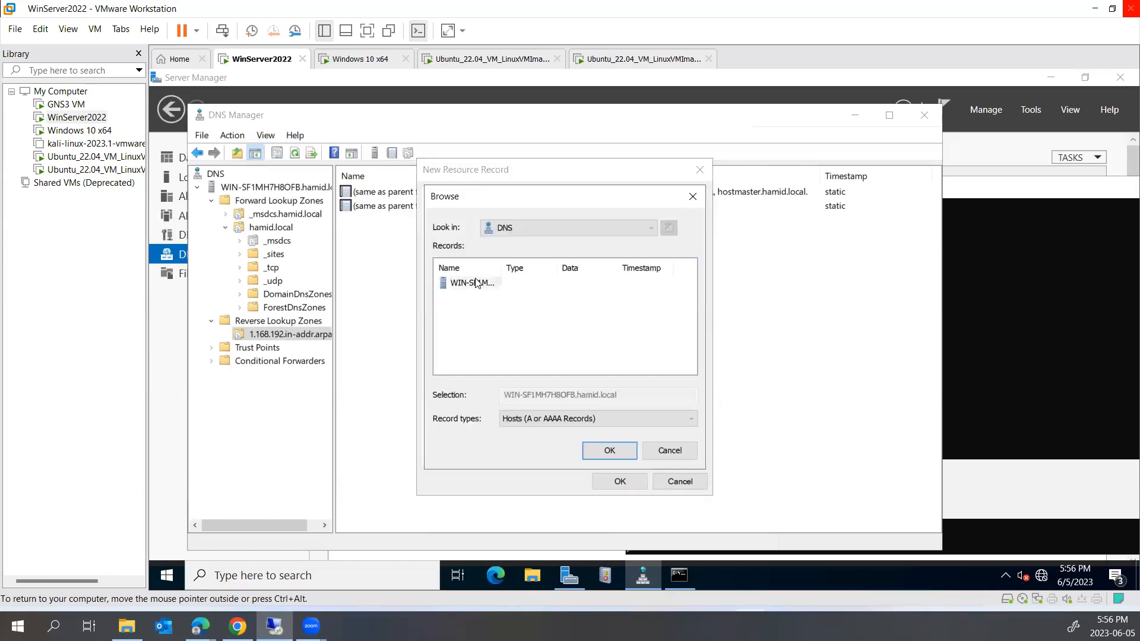
pyautogui.doubleClick(467, 285)
pyautogui.doubleClick(470, 295)
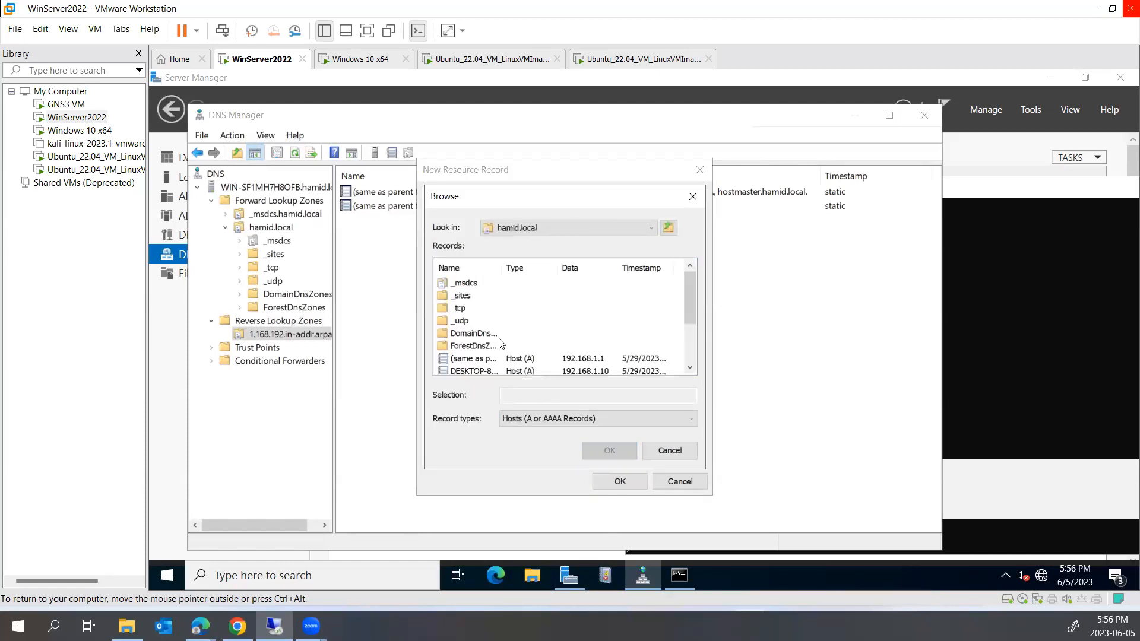
pyautogui.scroll(-2, 501, 363)
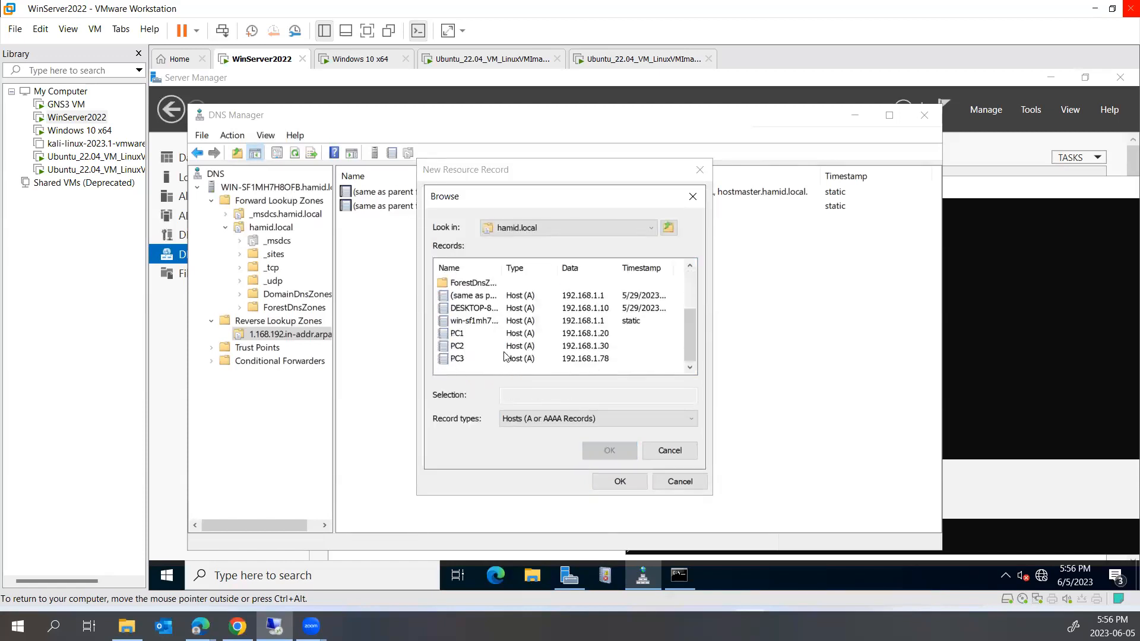
pyautogui.click(458, 334)
pyautogui.click(606, 451)
pyautogui.click(619, 482)
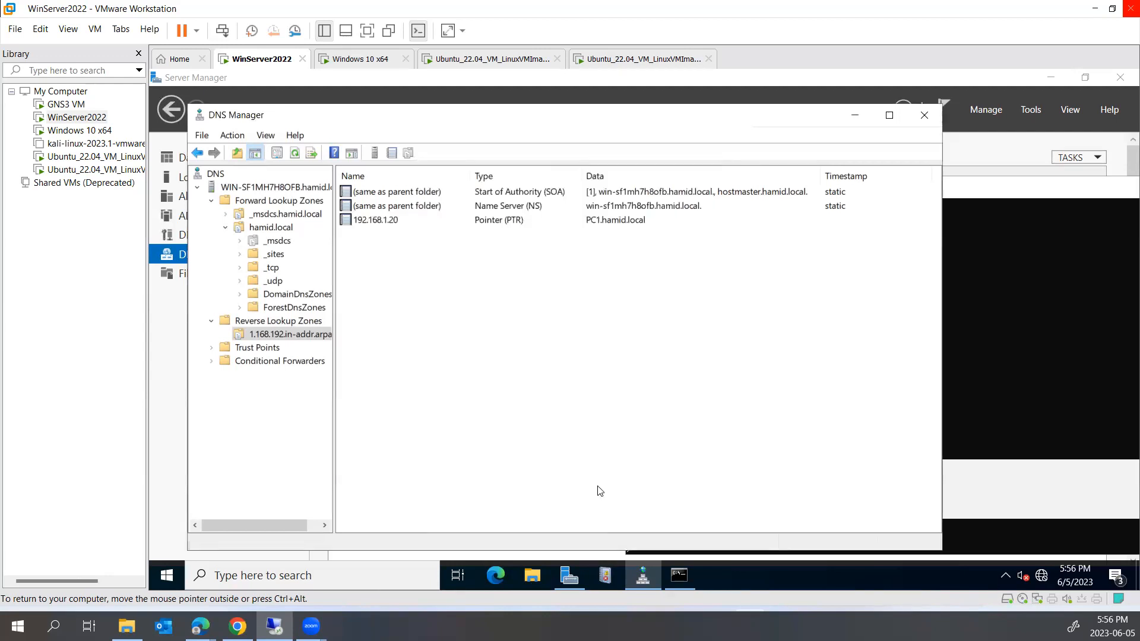
# Add a second PTR record mapping 192.168.1.30 to PC2.hamid.local
pyautogui.rightClick(456, 291)
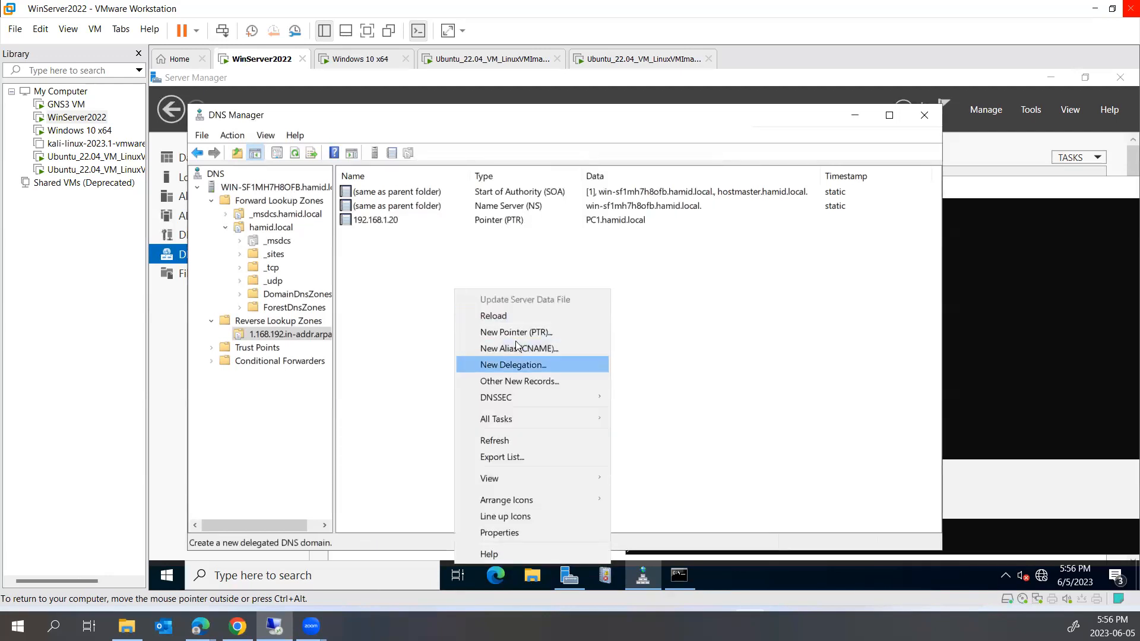
pyautogui.click(514, 332)
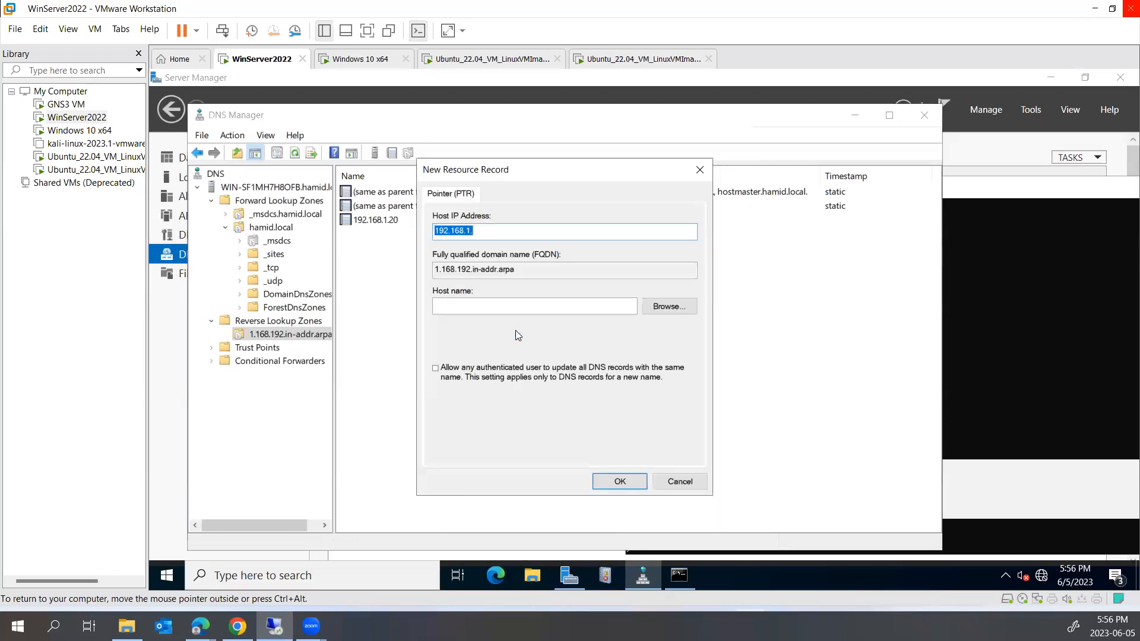
pyautogui.click(669, 304)
pyautogui.doubleClick(473, 283)
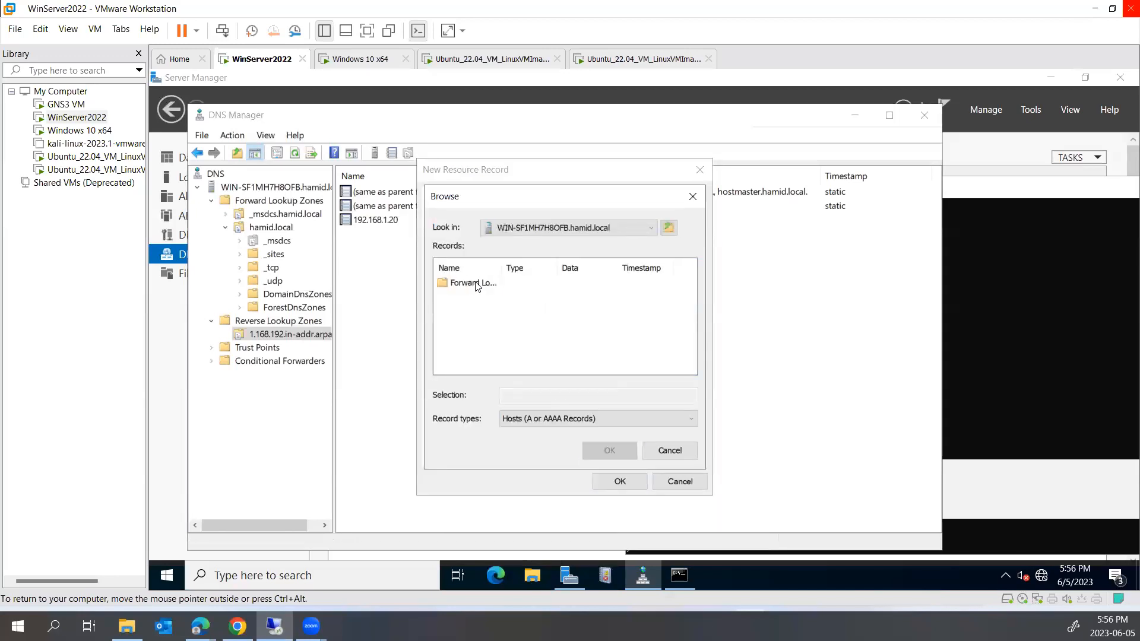
pyautogui.doubleClick(475, 283)
pyautogui.doubleClick(478, 297)
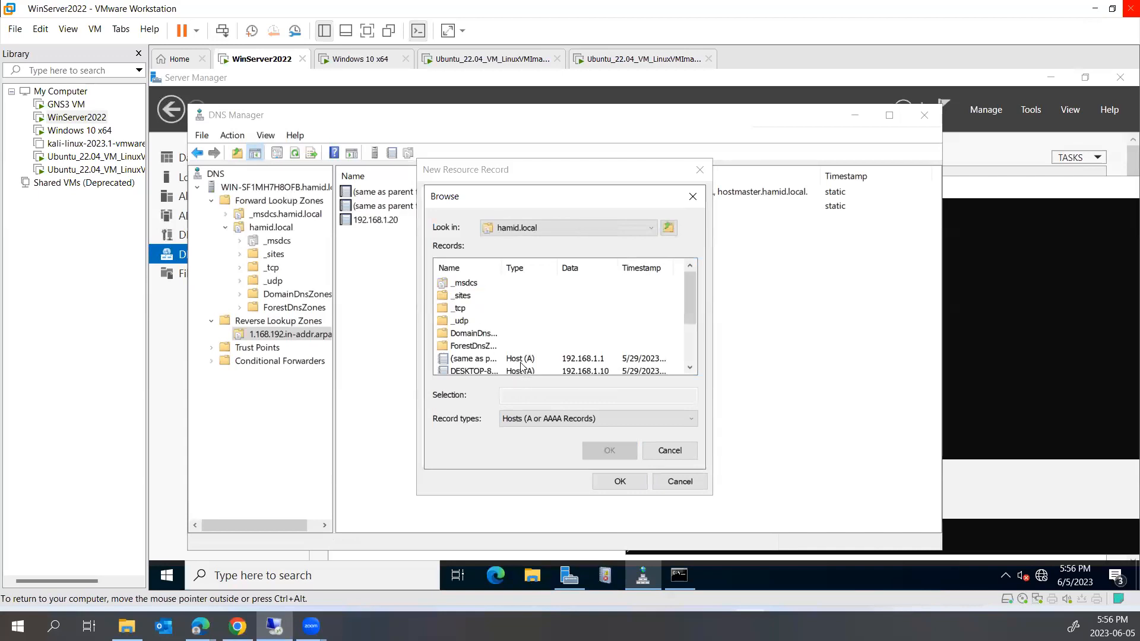
pyautogui.scroll(-2, 504, 356)
pyautogui.click(460, 347)
pyautogui.click(603, 451)
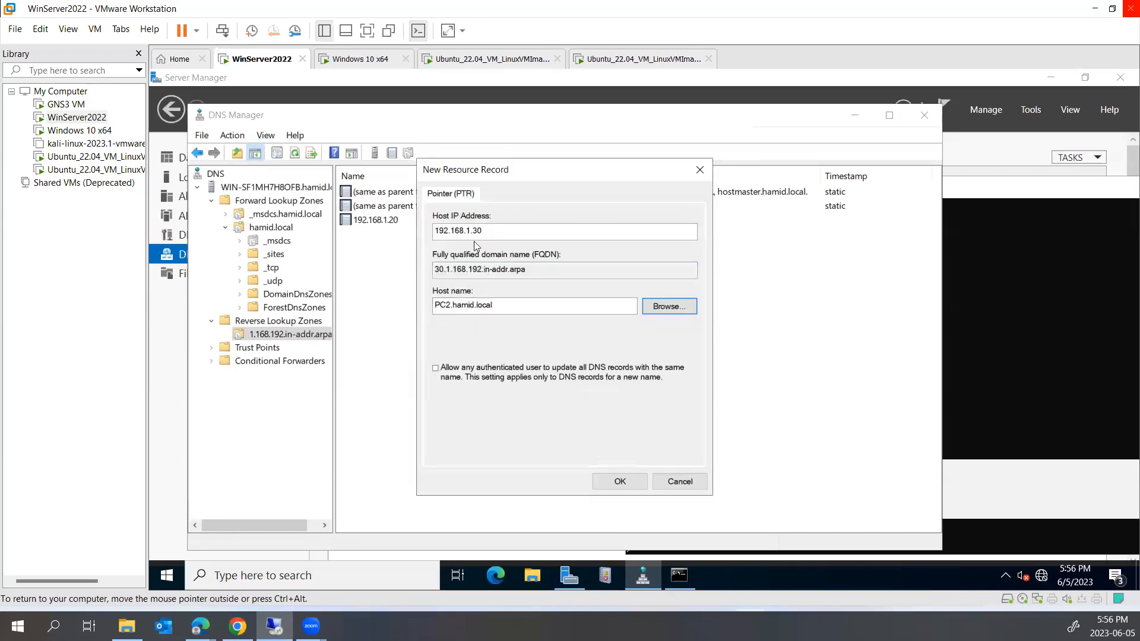
pyautogui.click(620, 482)
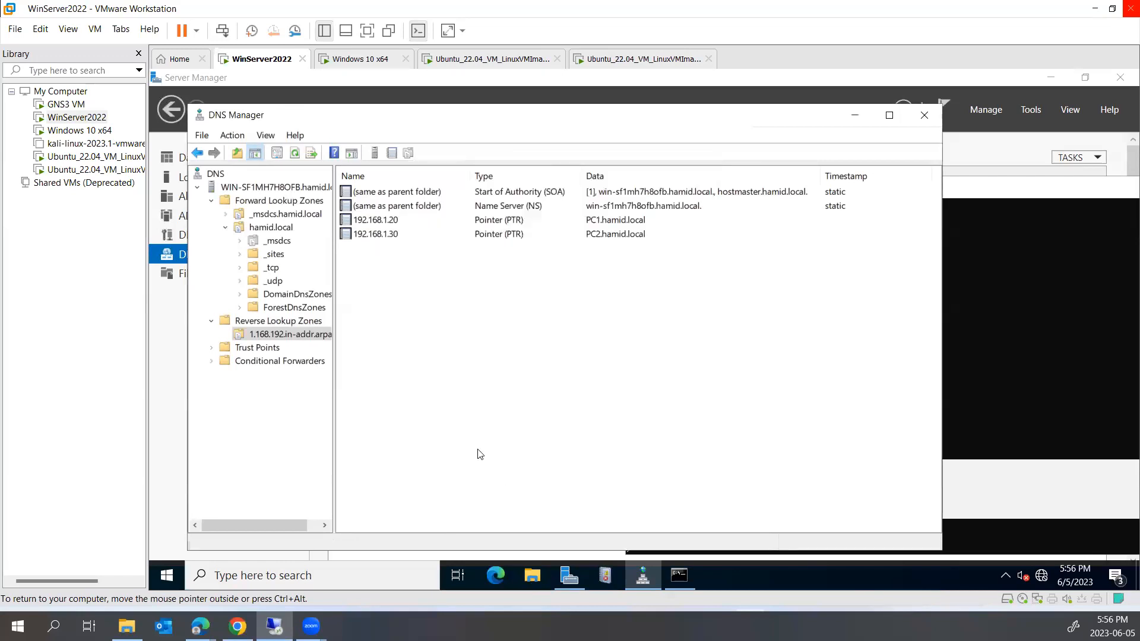
# Add a third PTR record mapping 192.168.1.78 to PC3.hamid.local
pyautogui.rightClick(448, 288)
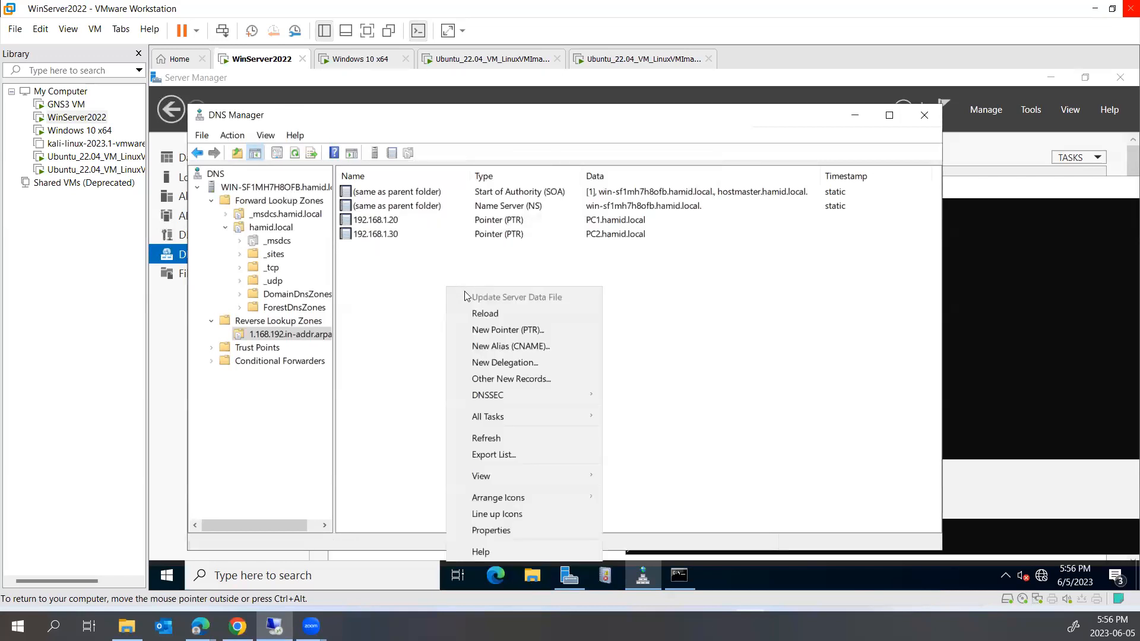
pyautogui.click(503, 332)
pyautogui.click(668, 306)
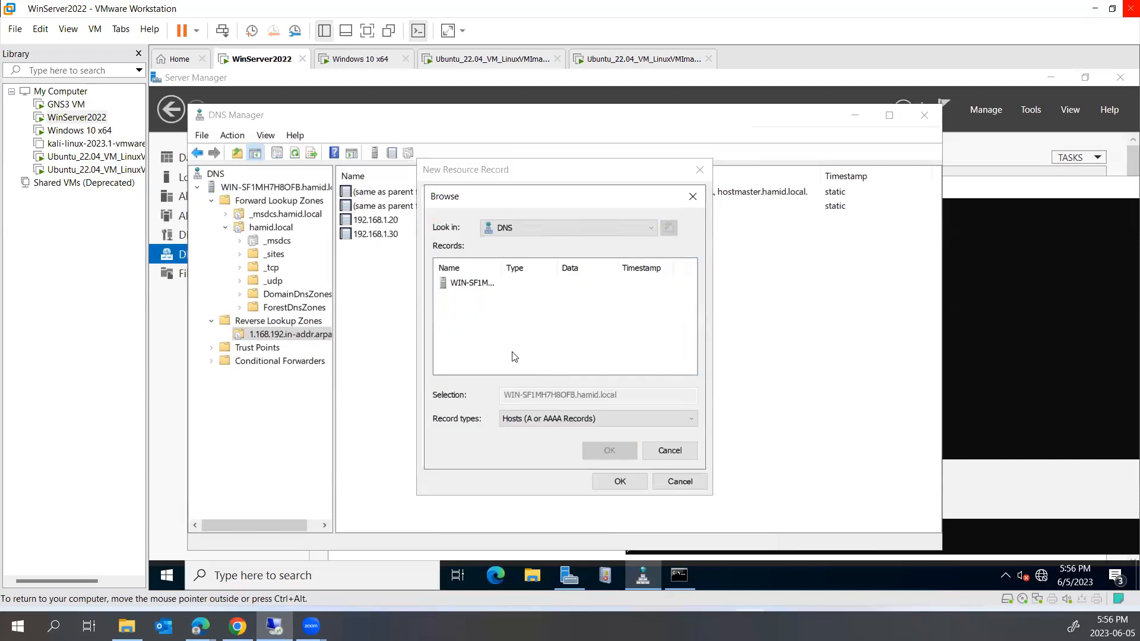
pyautogui.doubleClick(471, 283)
pyautogui.doubleClick(469, 283)
pyautogui.click(469, 295)
pyautogui.doubleClick(469, 295)
pyautogui.scroll(-2, 471, 356)
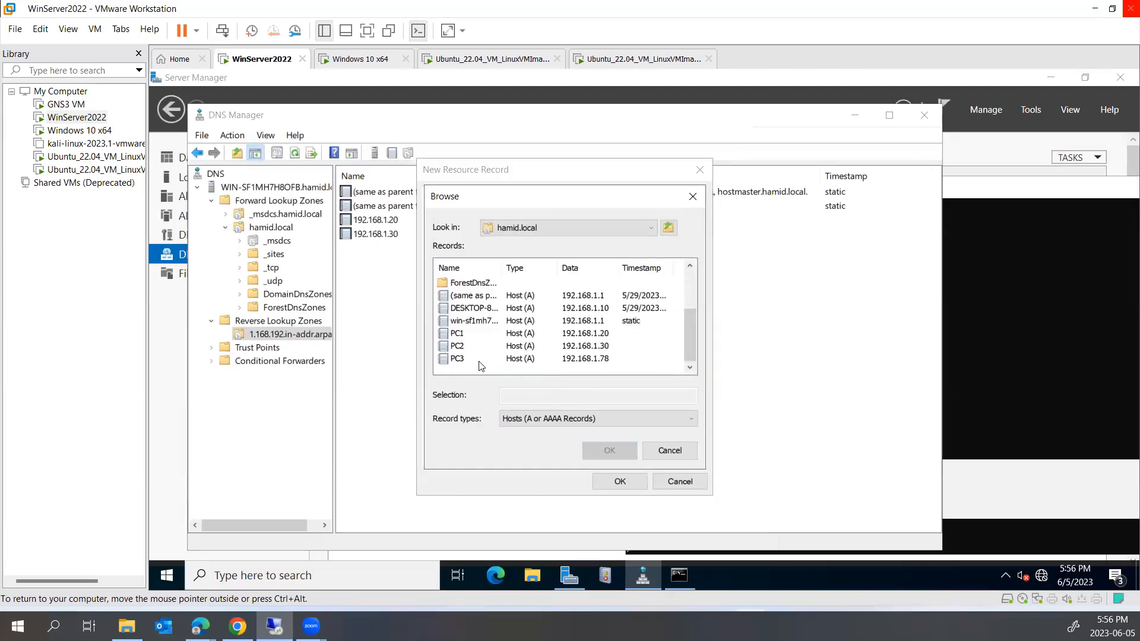
pyautogui.click(456, 359)
pyautogui.click(609, 451)
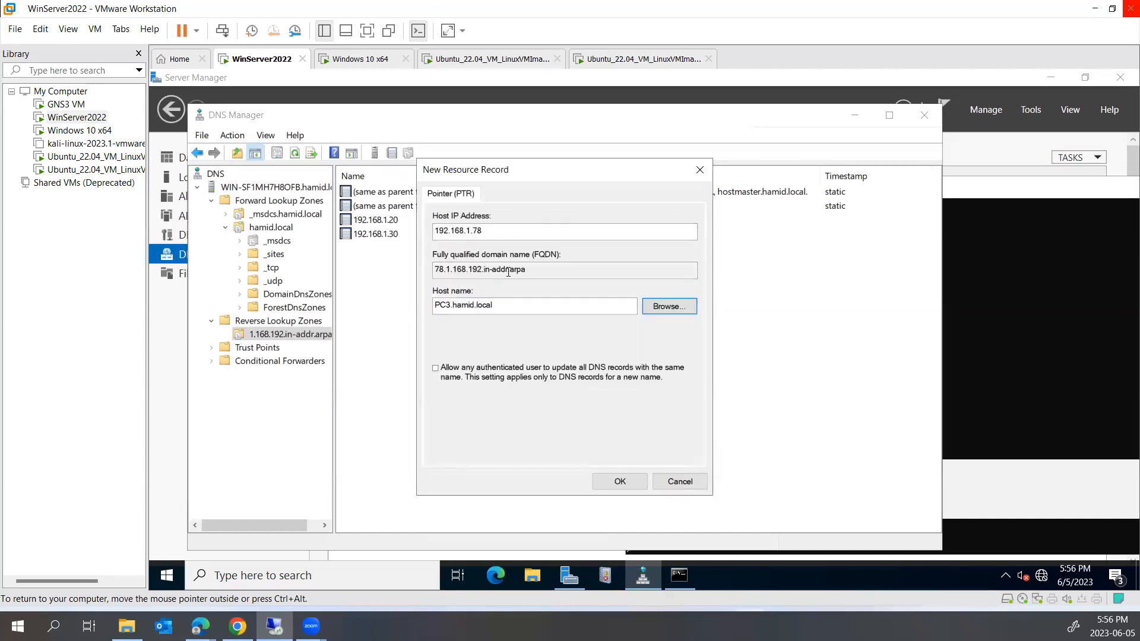
pyautogui.click(599, 484)
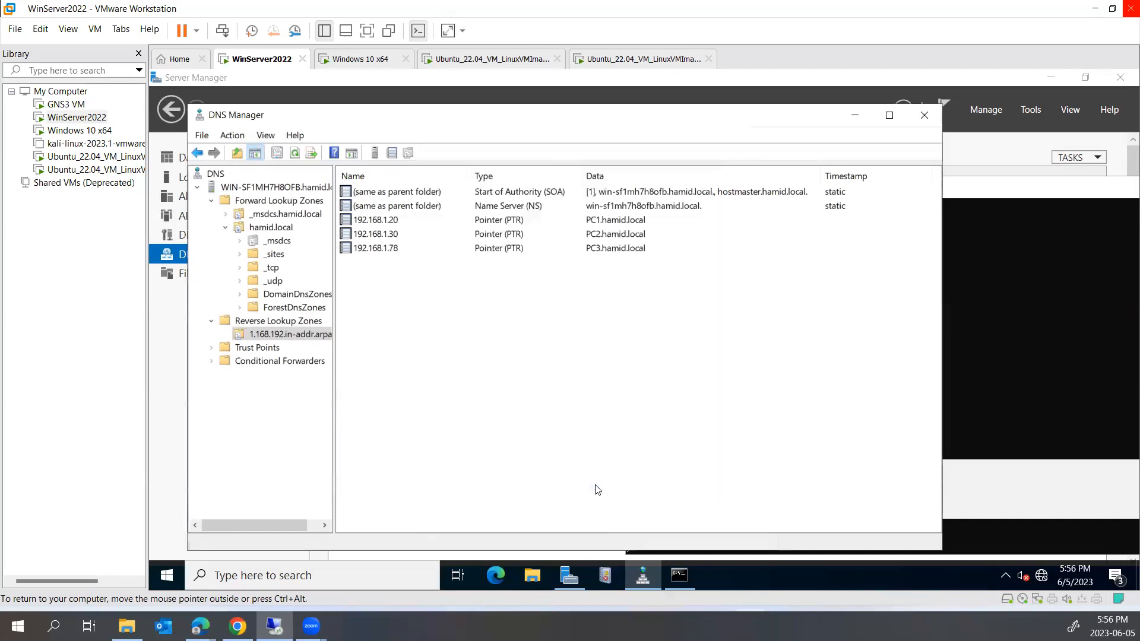
pyautogui.click(1023, 339)
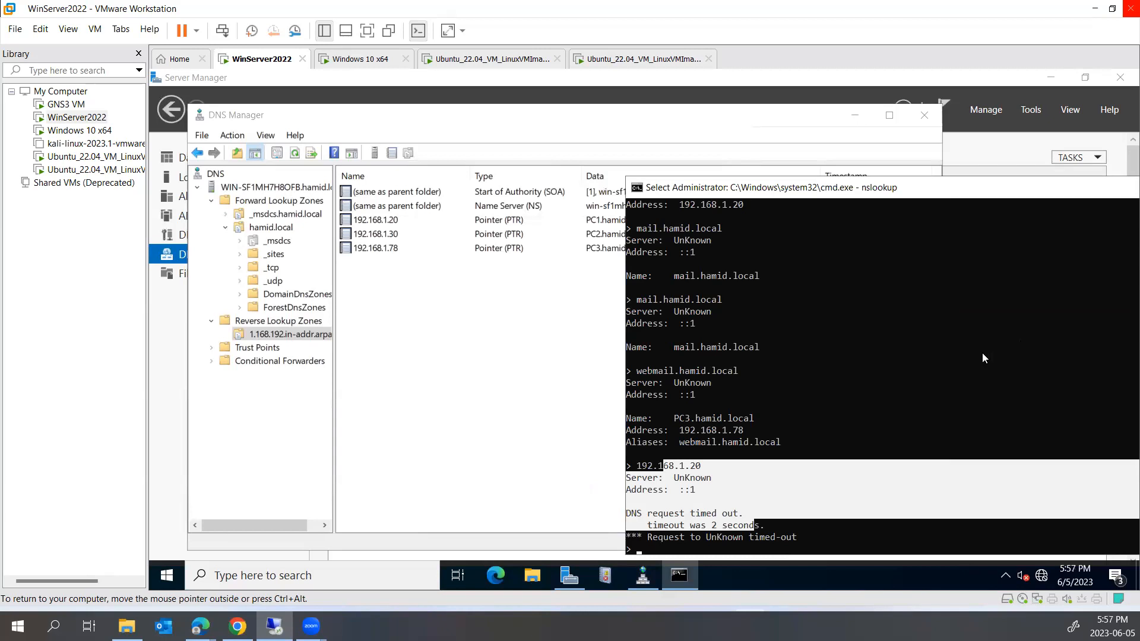
# Reverse-look up 192.168.1.20 in nslookup and confirm it returns PC1.hamid.local
pyautogui.scroll(-4, 981, 356)
pyautogui.click(746, 430)
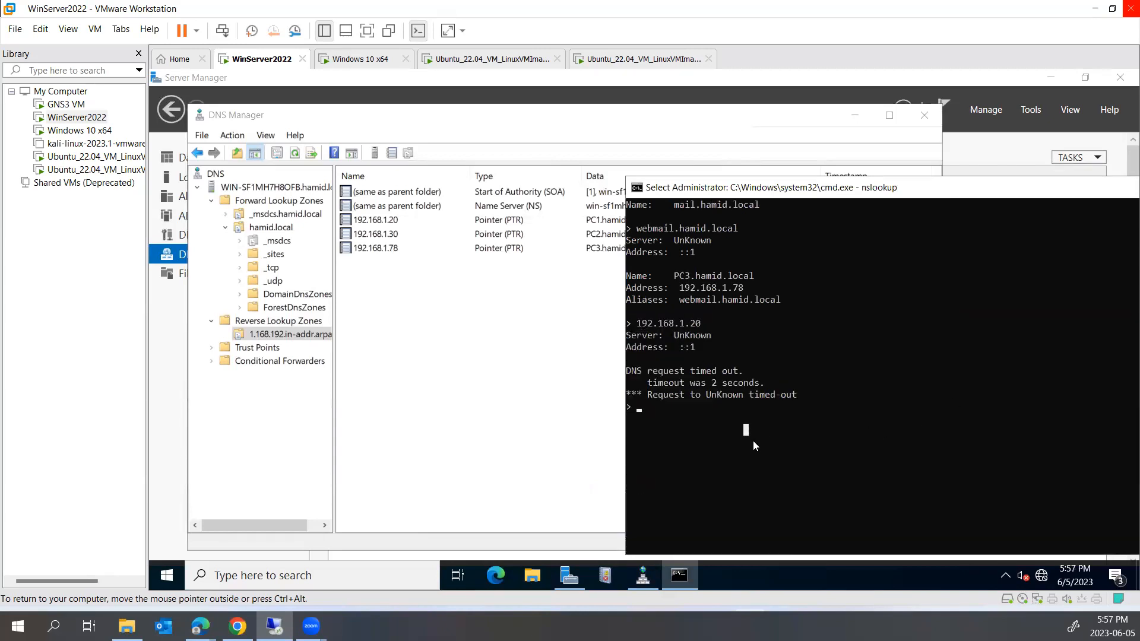
pyautogui.write('192.168.1.2')
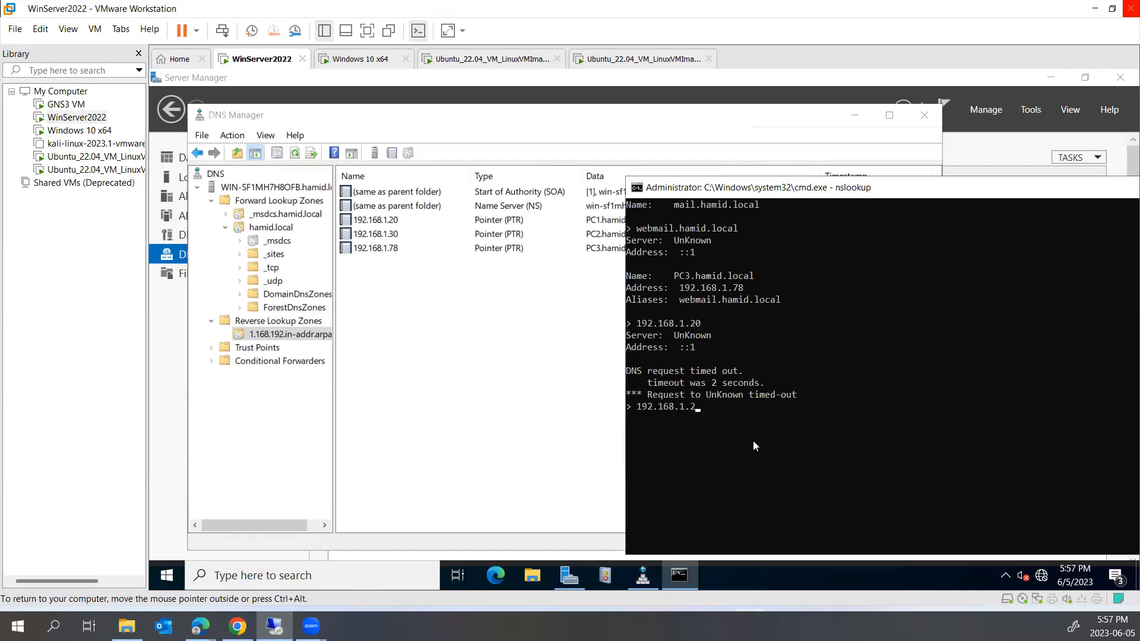
pyautogui.write('0')
pyautogui.press('Return')
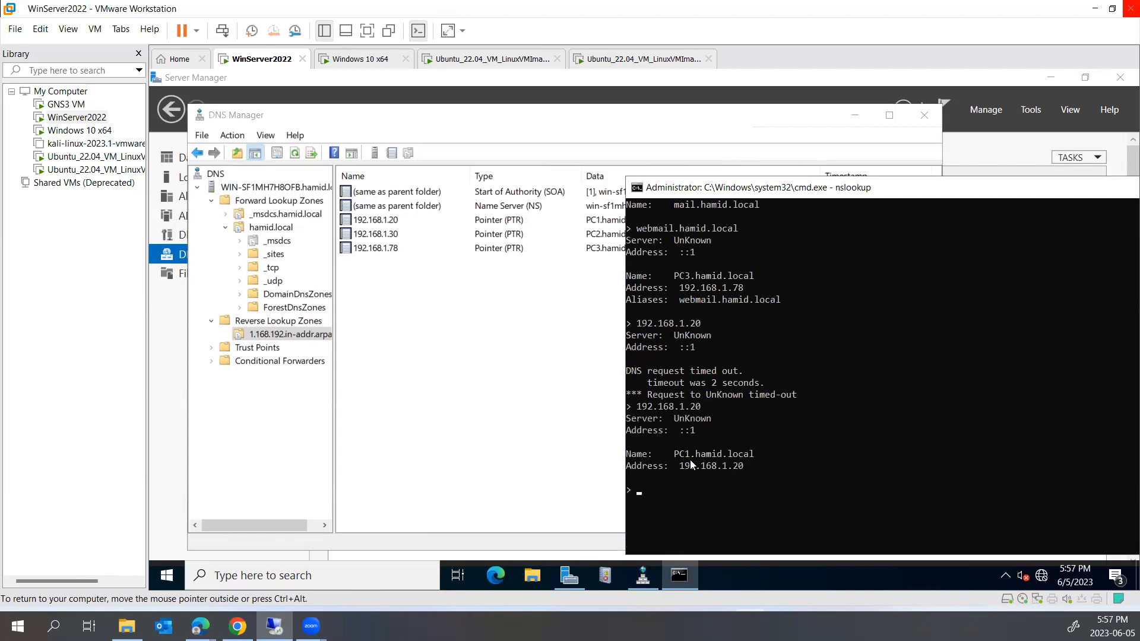
pyautogui.moveTo(670, 457); pyautogui.dragTo(765, 455)
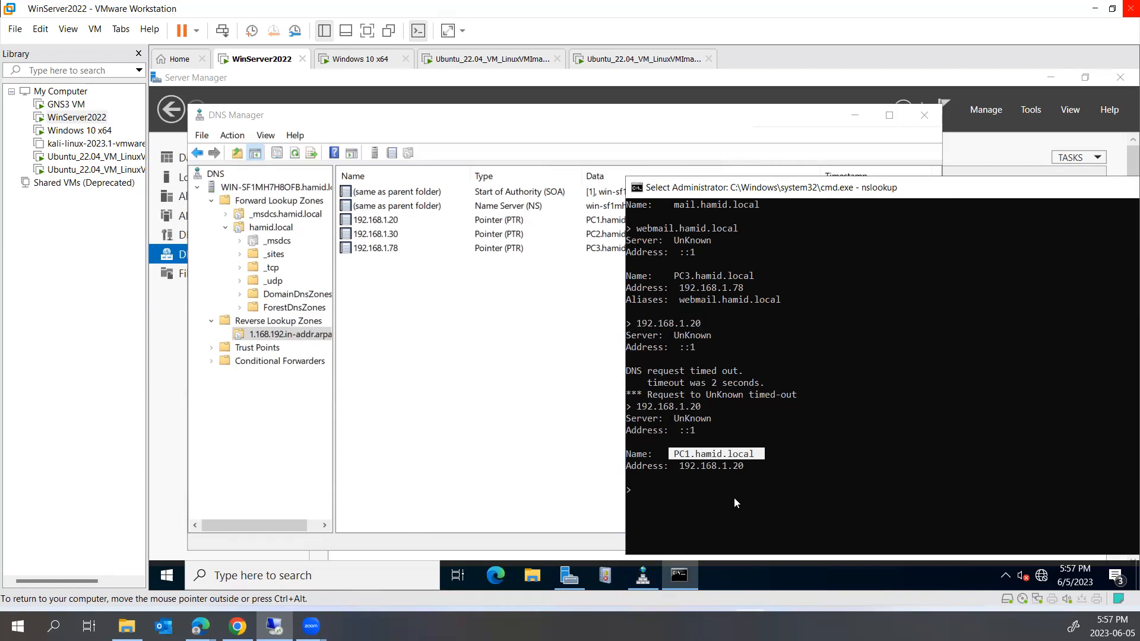
# Reverse-look up 192.168.1.30 and 192.168.1.78, confirming PC2.hamid.local and PC3.hamid.local
pyautogui.click(734, 497)
pyautogui.write('192.17')
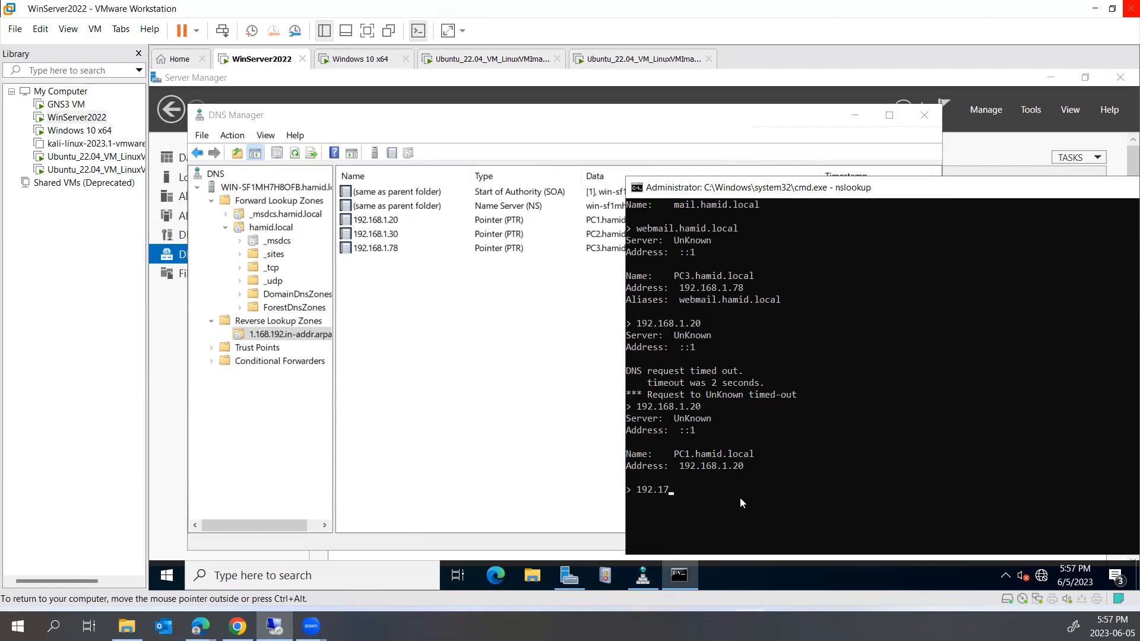
pyautogui.press('BackSpace')
pyautogui.write('68.1.30')
pyautogui.press('Return')
pyautogui.scroll(-3, 775, 485)
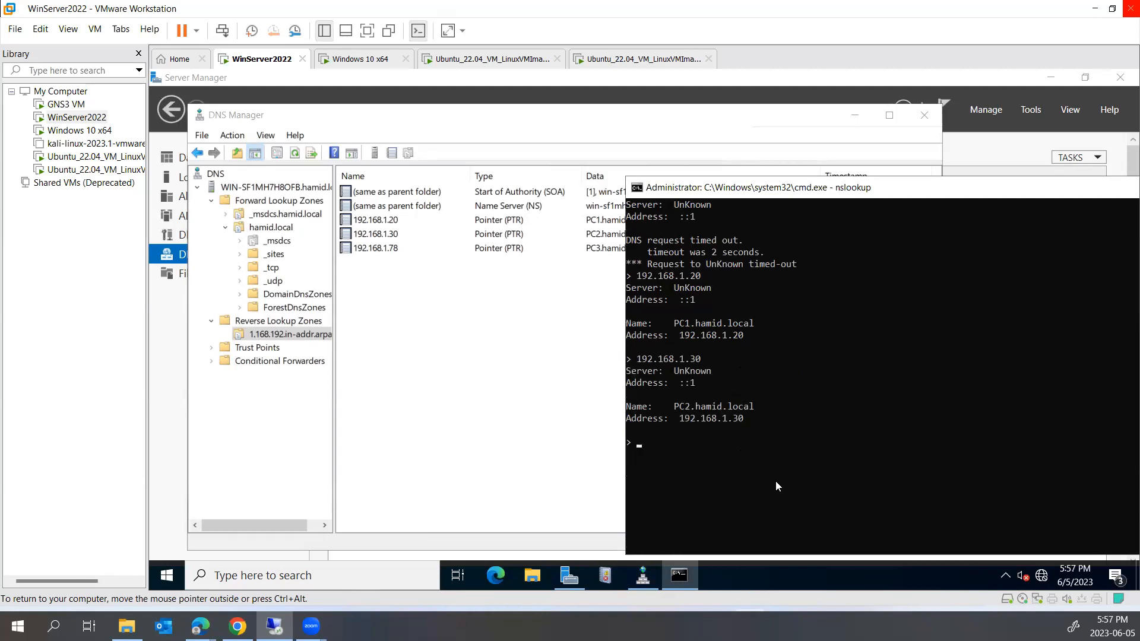
pyautogui.write('192.168.1.78')
pyautogui.press('Return')
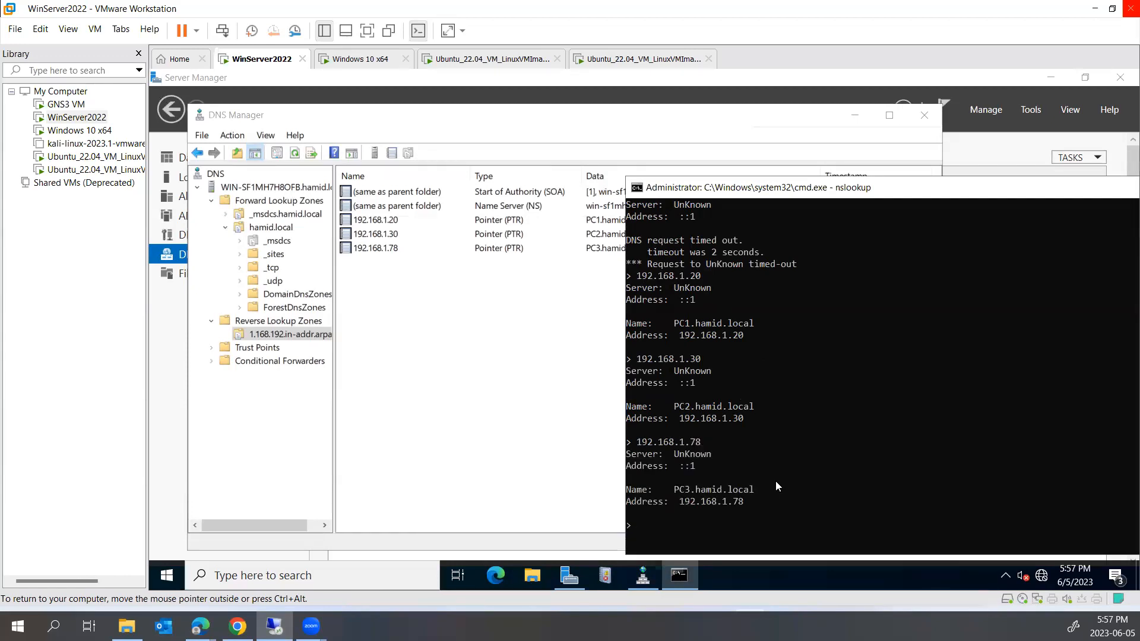
pyautogui.moveTo(759, 489); pyautogui.dragTo(648, 490)
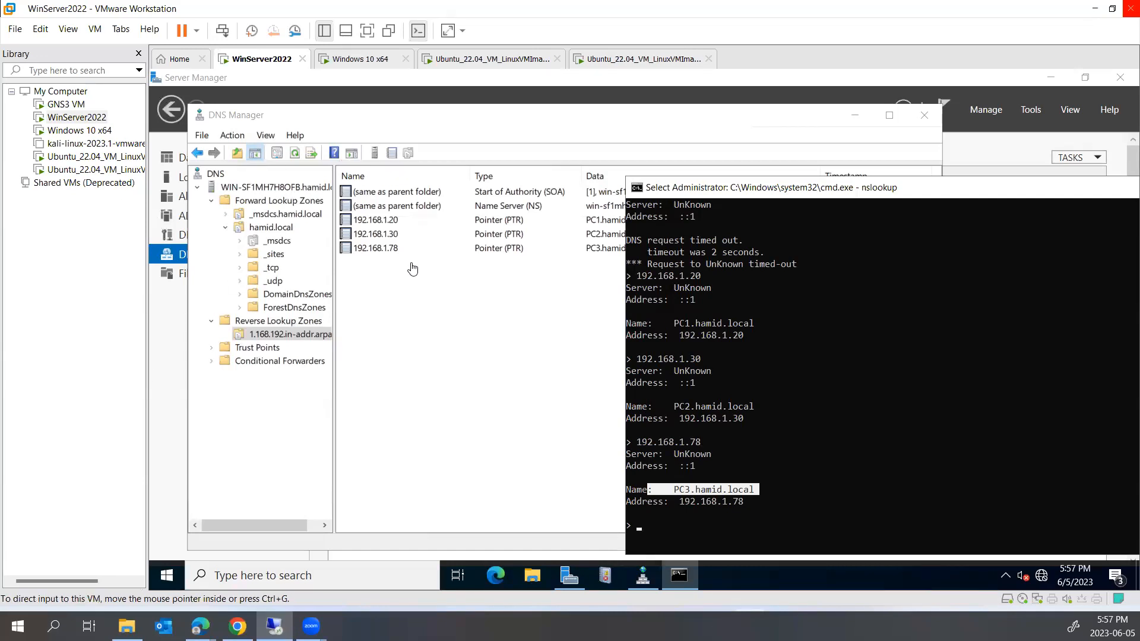
# Add host PC4 at 192.168.1.40 to hamid.local with 'Create associated PTR record' ticked
pyautogui.click(271, 227)
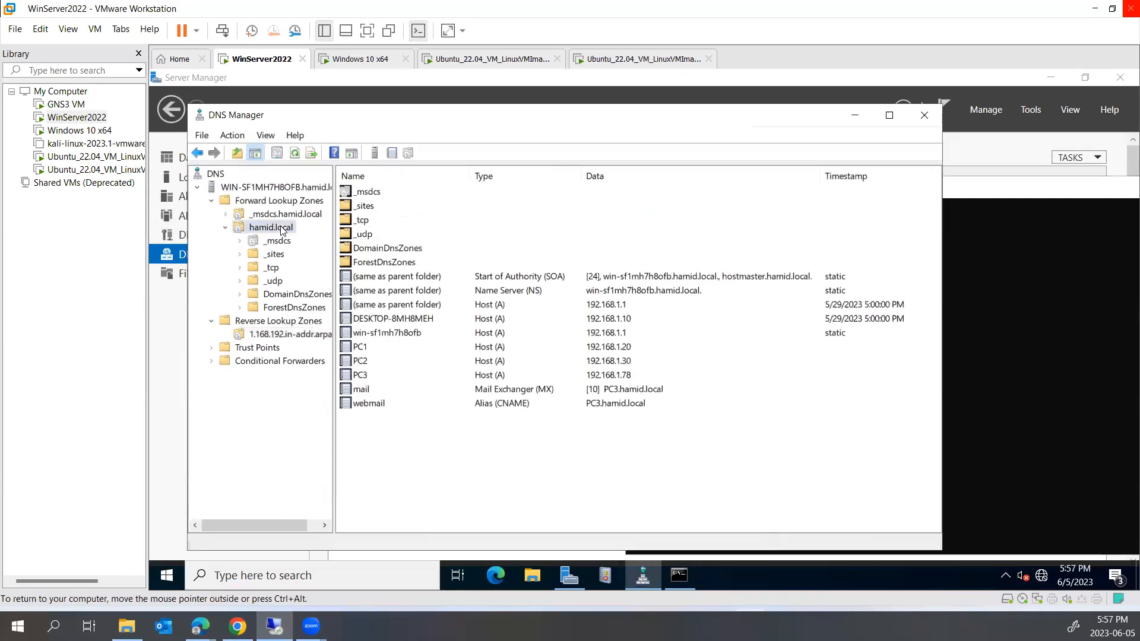
pyautogui.rightClick(438, 459)
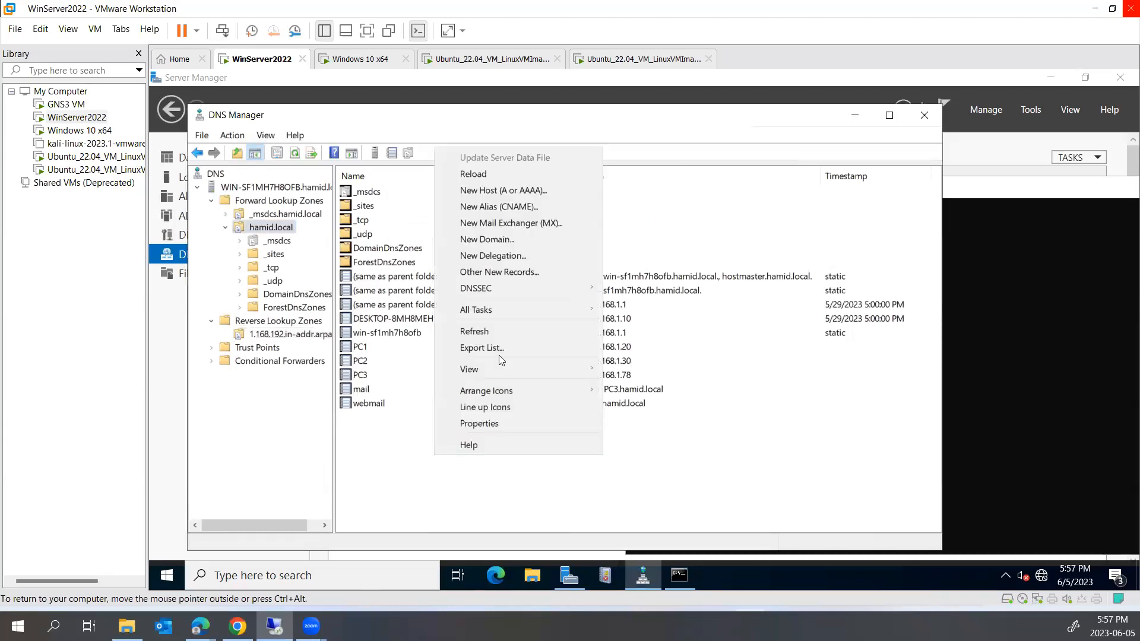
pyautogui.click(505, 190)
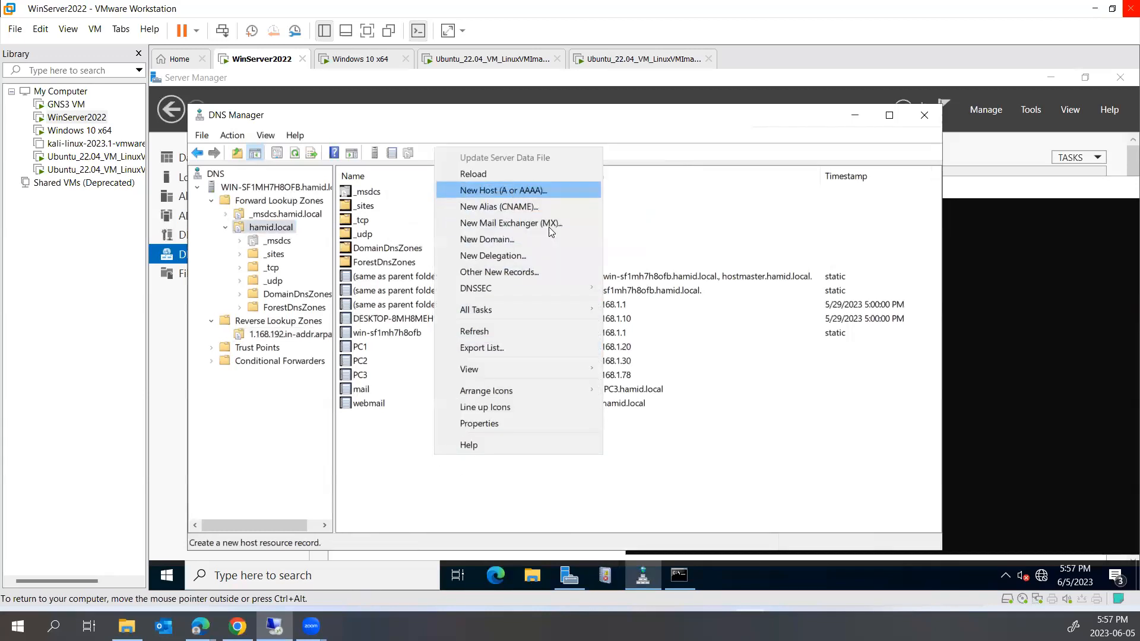
pyautogui.write('PC4')
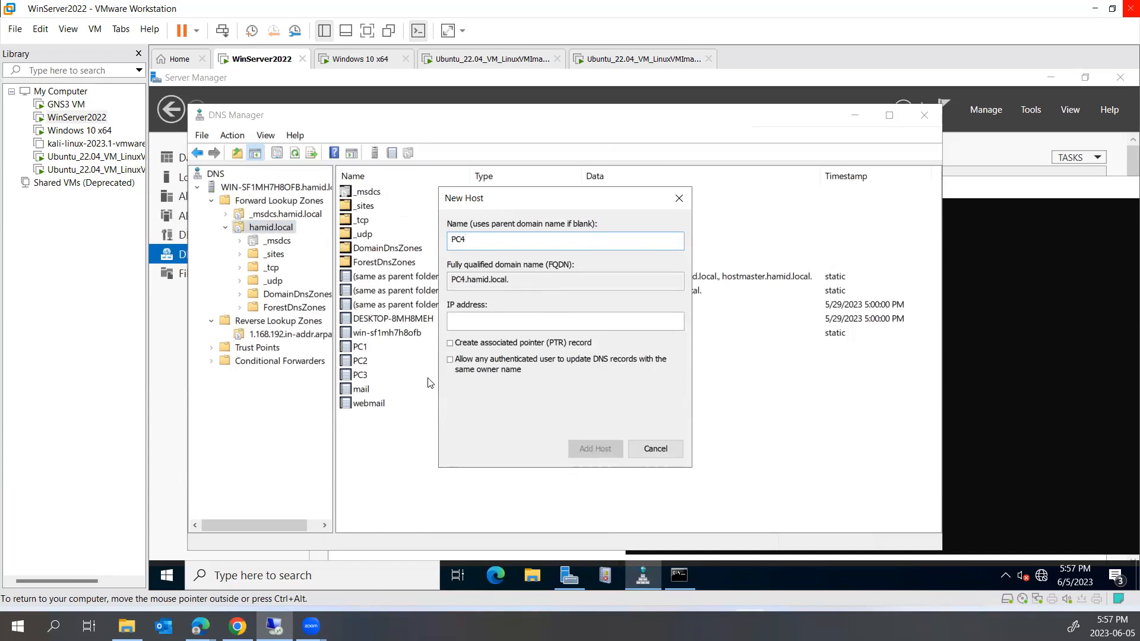
pyautogui.click(504, 320)
pyautogui.write('192.168.1.40')
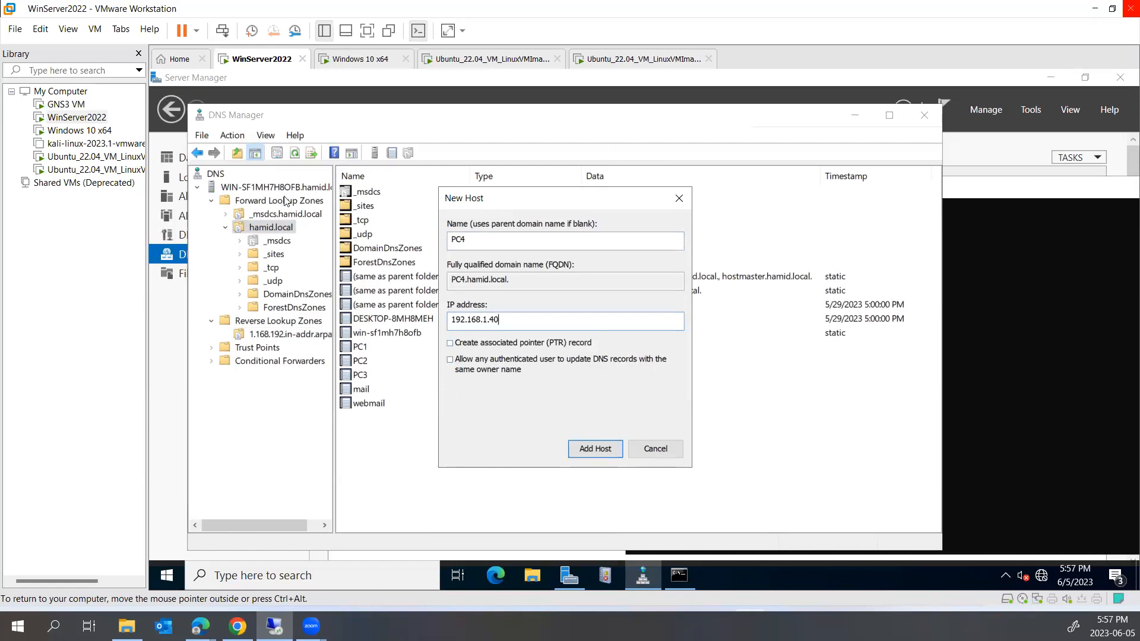
pyautogui.click(476, 344)
pyautogui.click(598, 456)
pyautogui.click(753, 424)
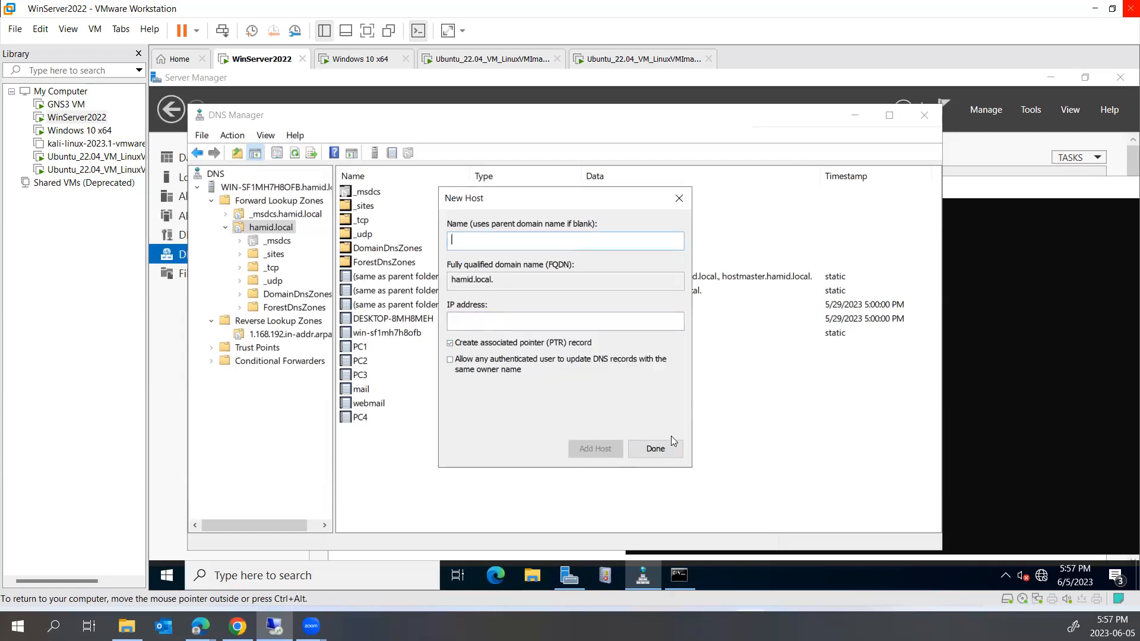
pyautogui.click(654, 449)
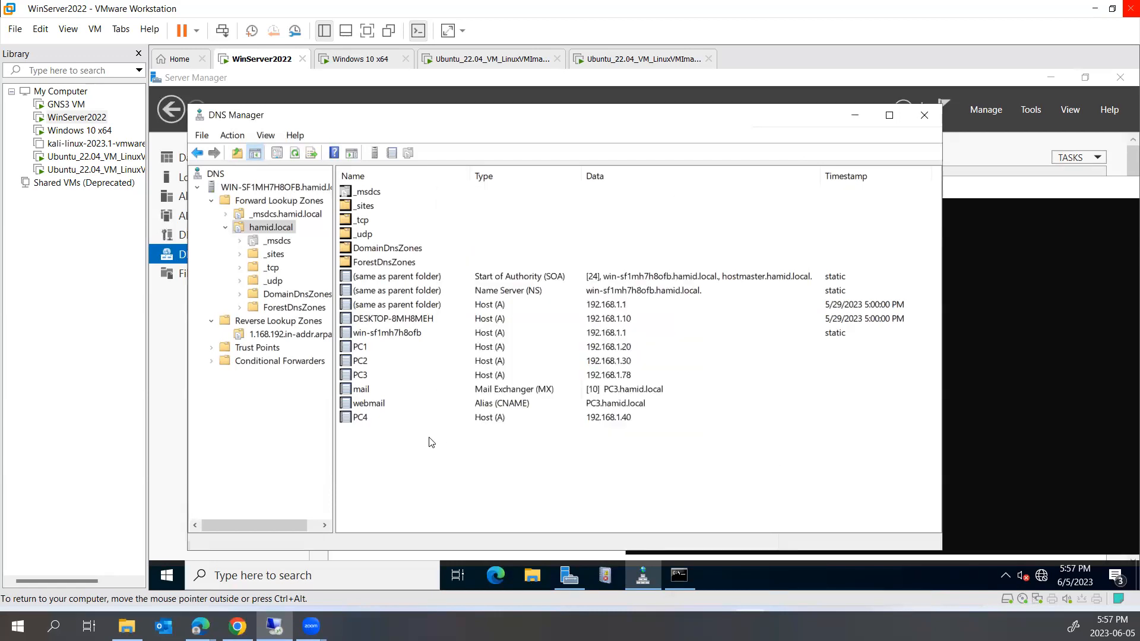
# Refresh the 1.168.192.in-addr.arpa zone and select the new 192.168.1.40 pointer record
pyautogui.click(287, 334)
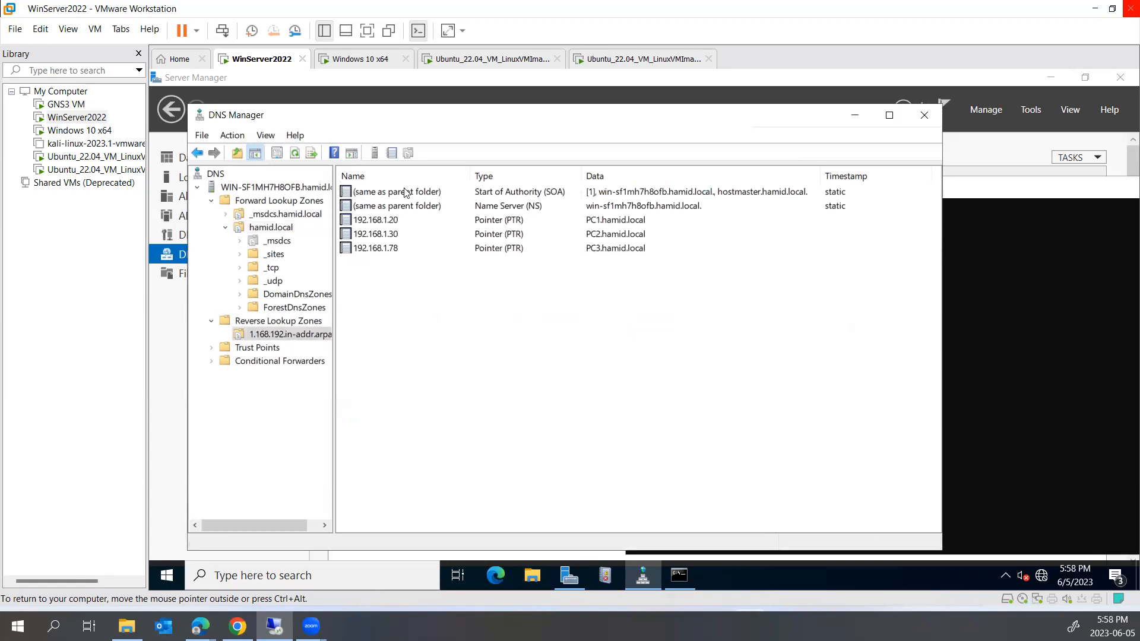
pyautogui.rightClick(286, 335)
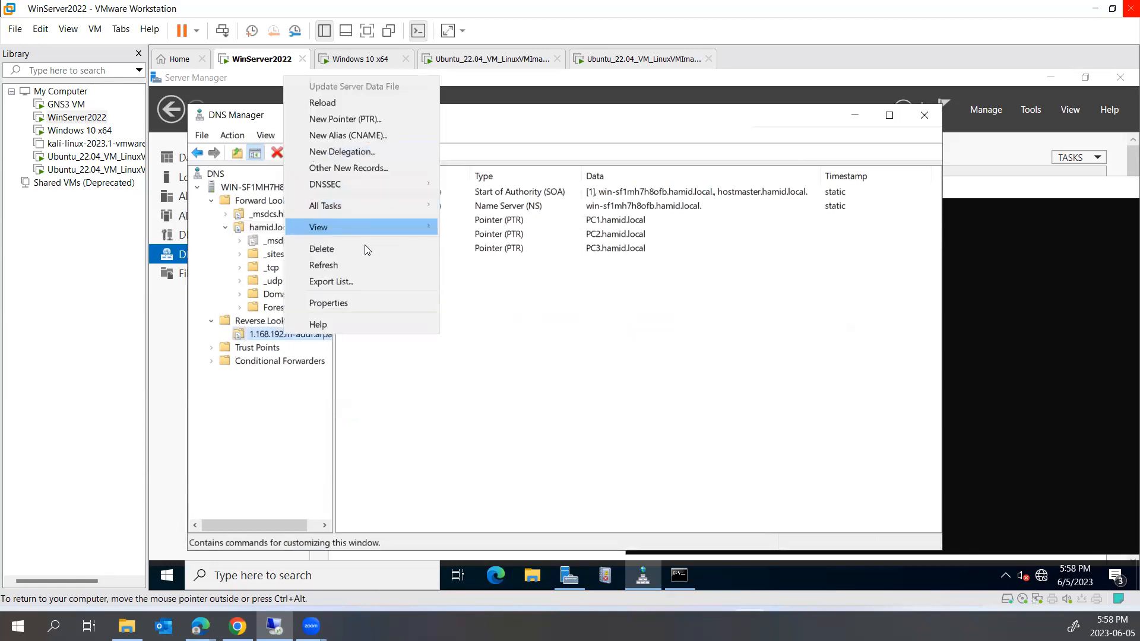
pyautogui.click(358, 264)
pyautogui.click(400, 264)
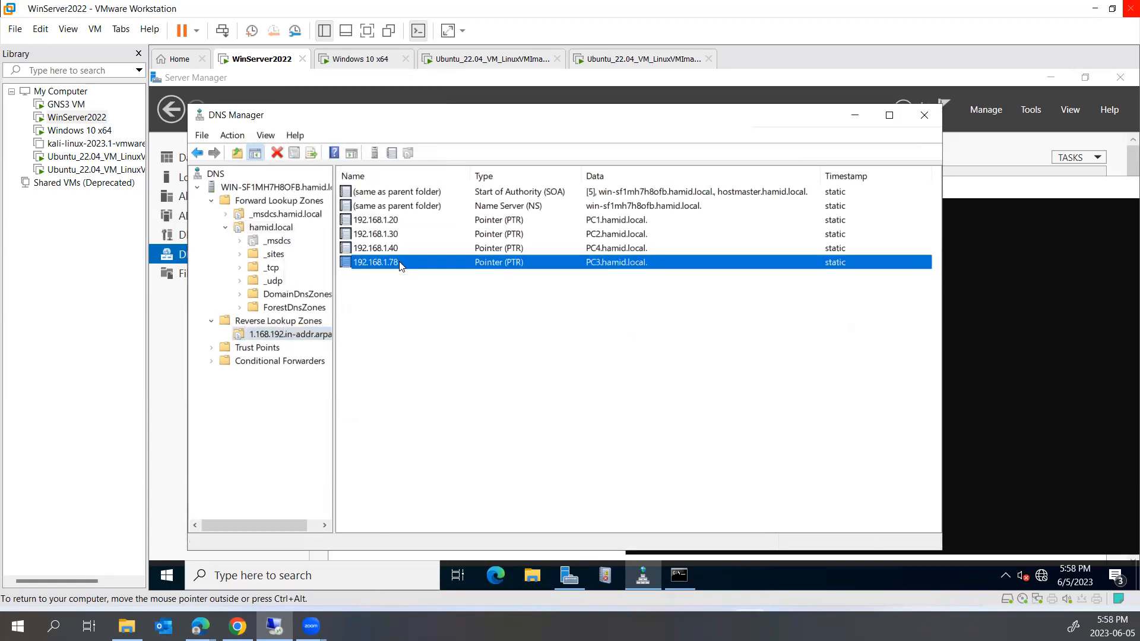
pyautogui.click(396, 249)
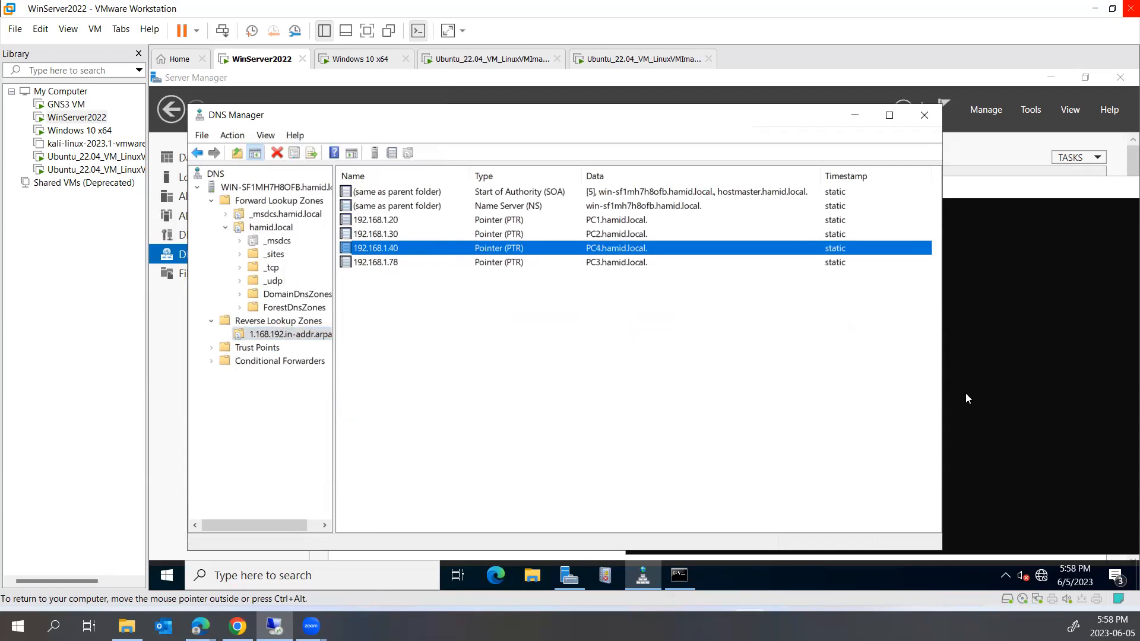
# Reverse-look up 192.168.1.40 in nslookup and confirm it returns PC4.hamid.local
pyautogui.click(1022, 385)
pyautogui.click(955, 427)
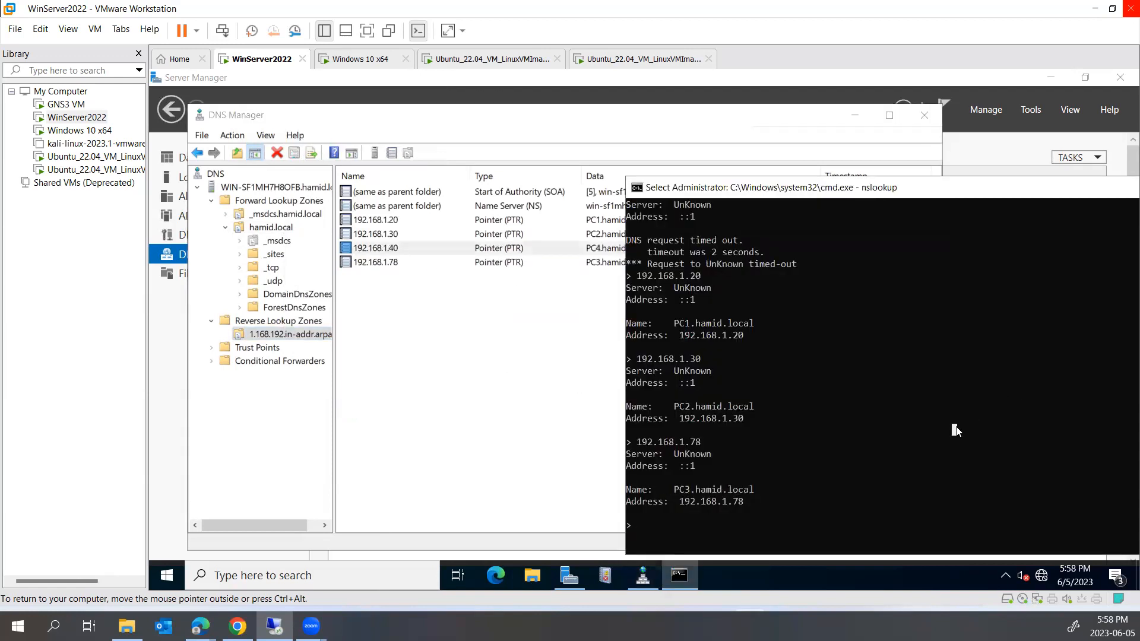
pyautogui.write('192.168')
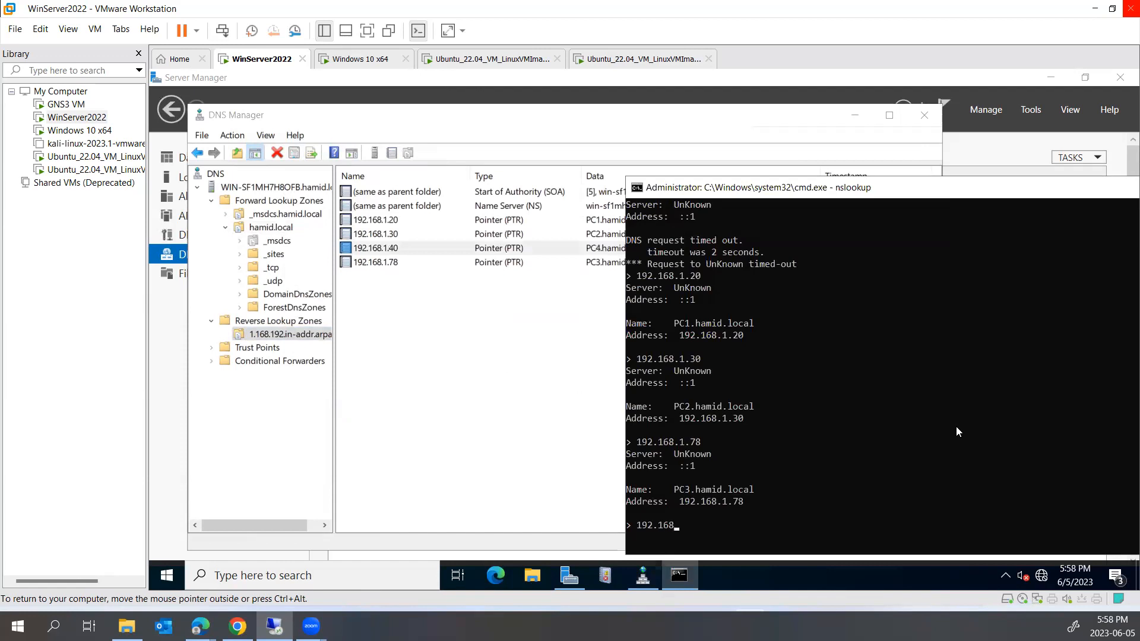
pyautogui.write('.1.40')
pyautogui.press('Return')
pyautogui.moveTo(712, 514); pyautogui.dragTo(672, 507)
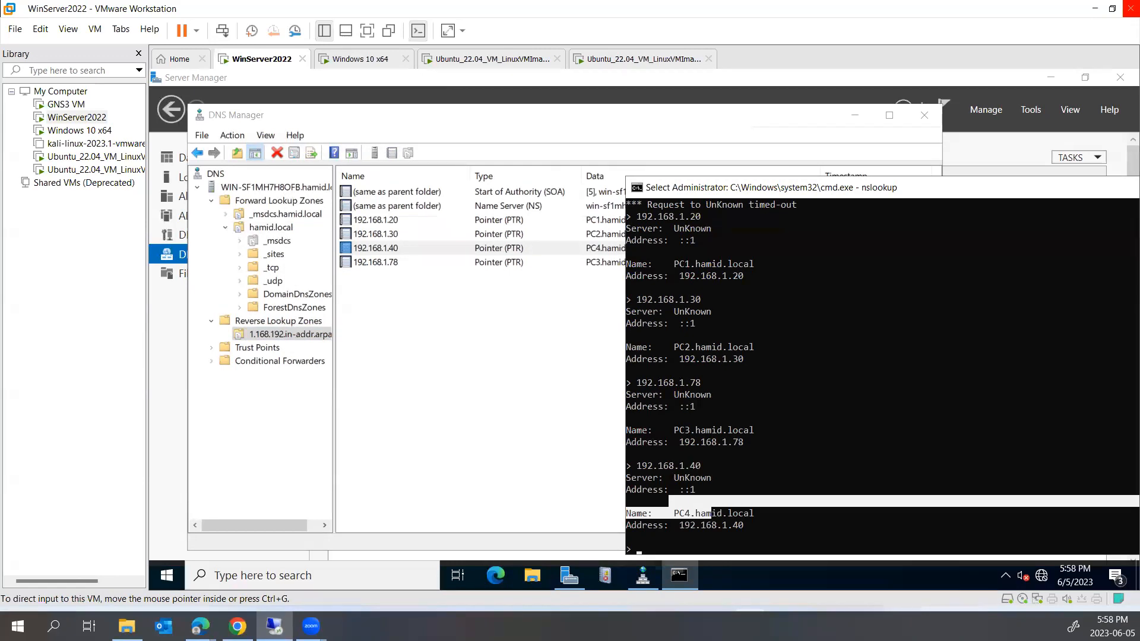
pyautogui.moveTo(720, 185); pyautogui.dragTo(605, 169)
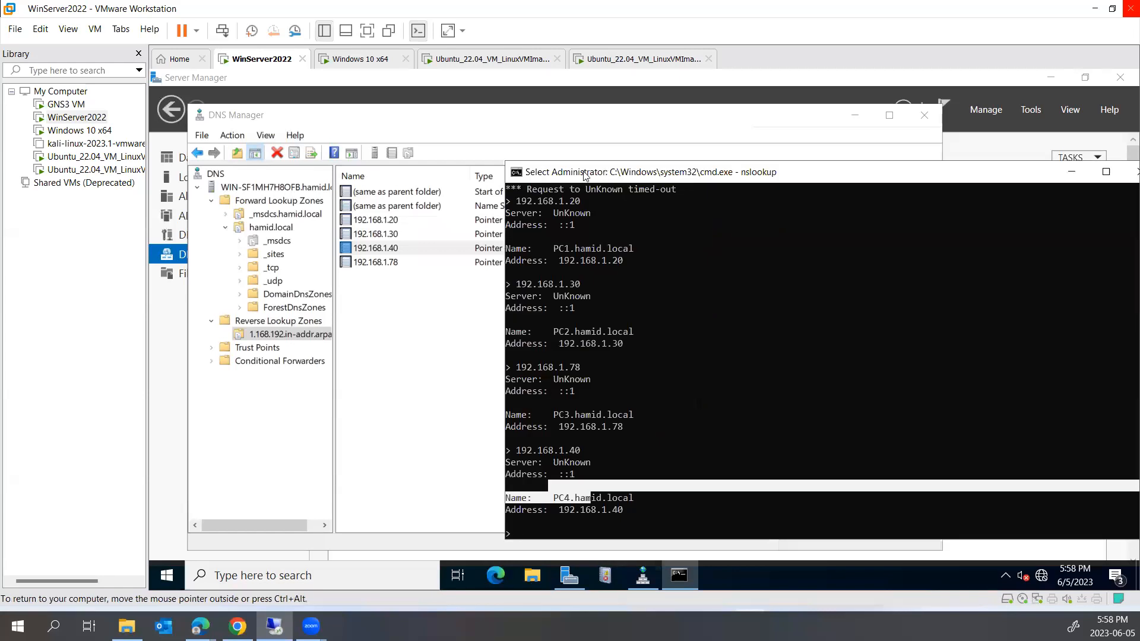